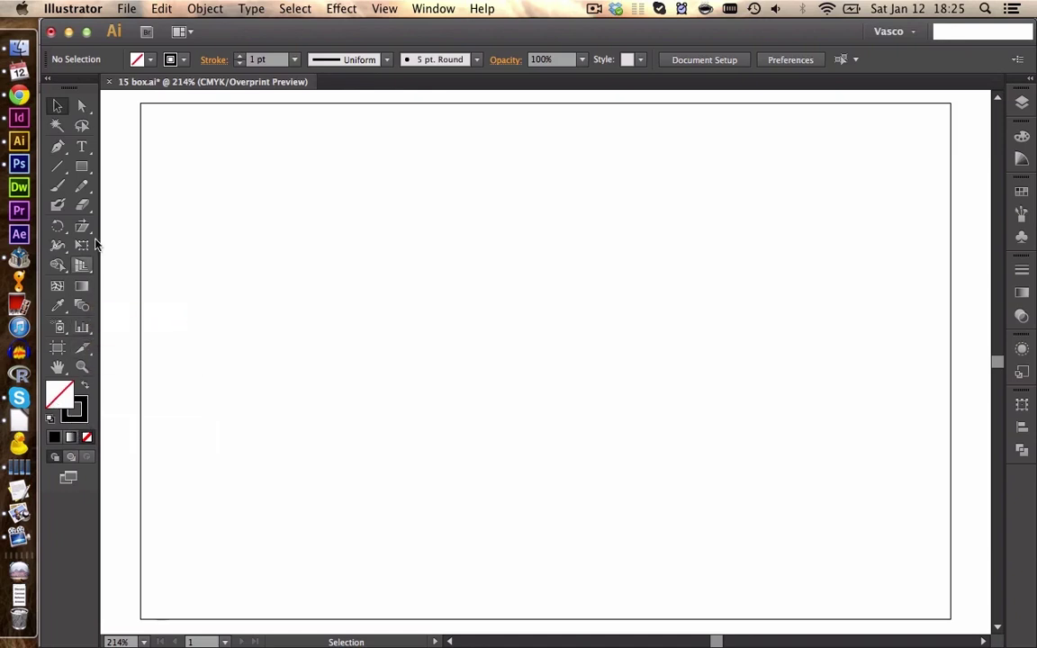
Step: Draw a wide unfilled rectangle in the lower-left part of the artboard and check that Smart Guides are enabled
left_click(82, 167)
left_click_drag(229, 283, 609, 501)
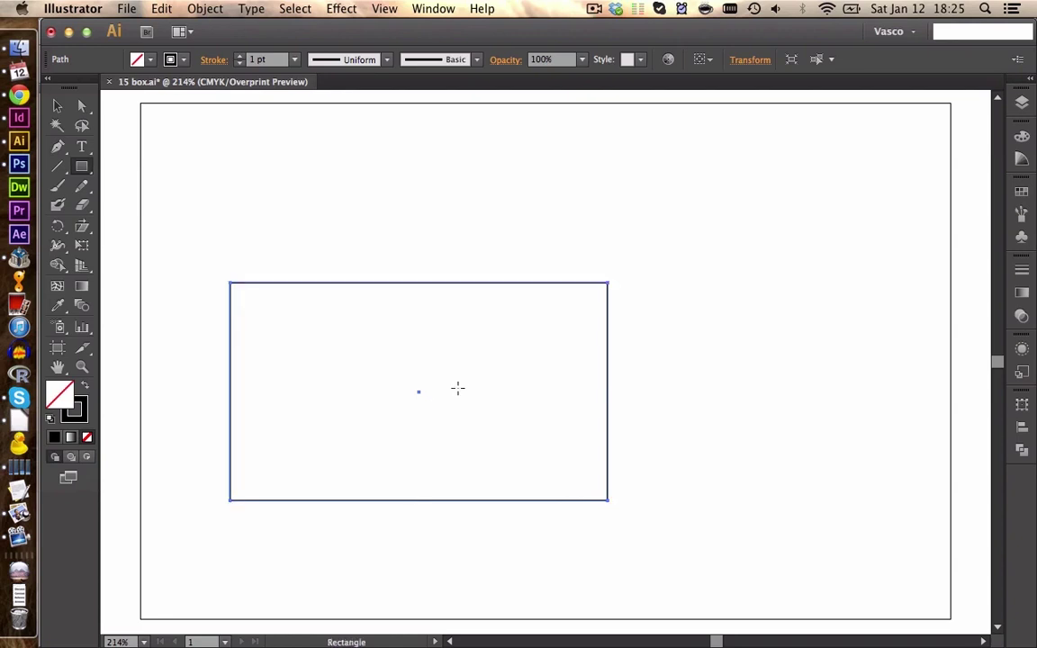
left_click(376, 7)
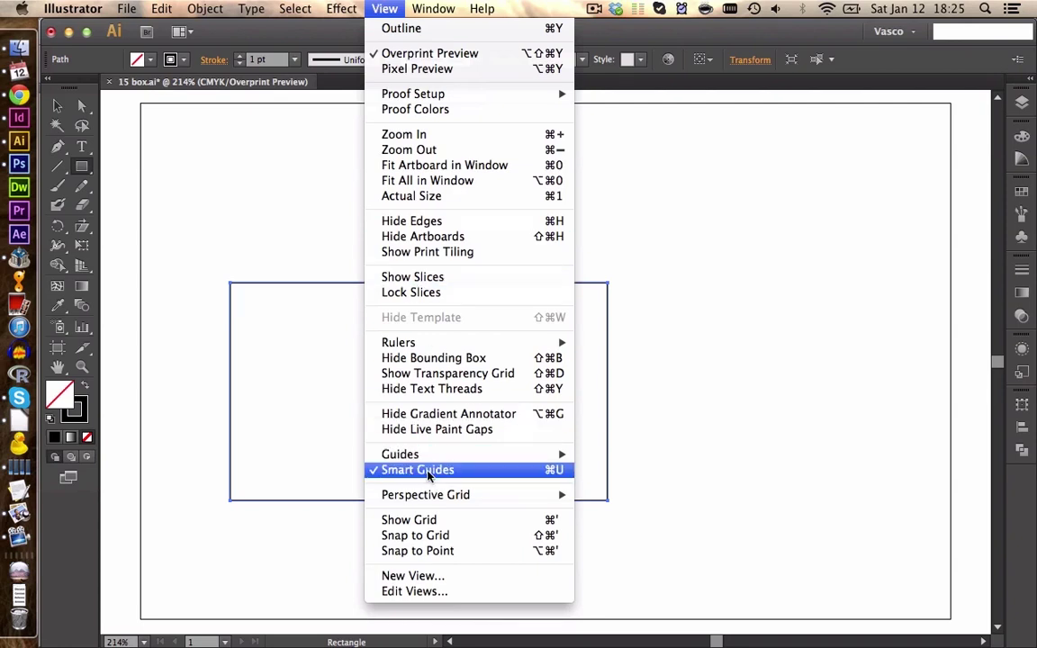
left_click(226, 183)
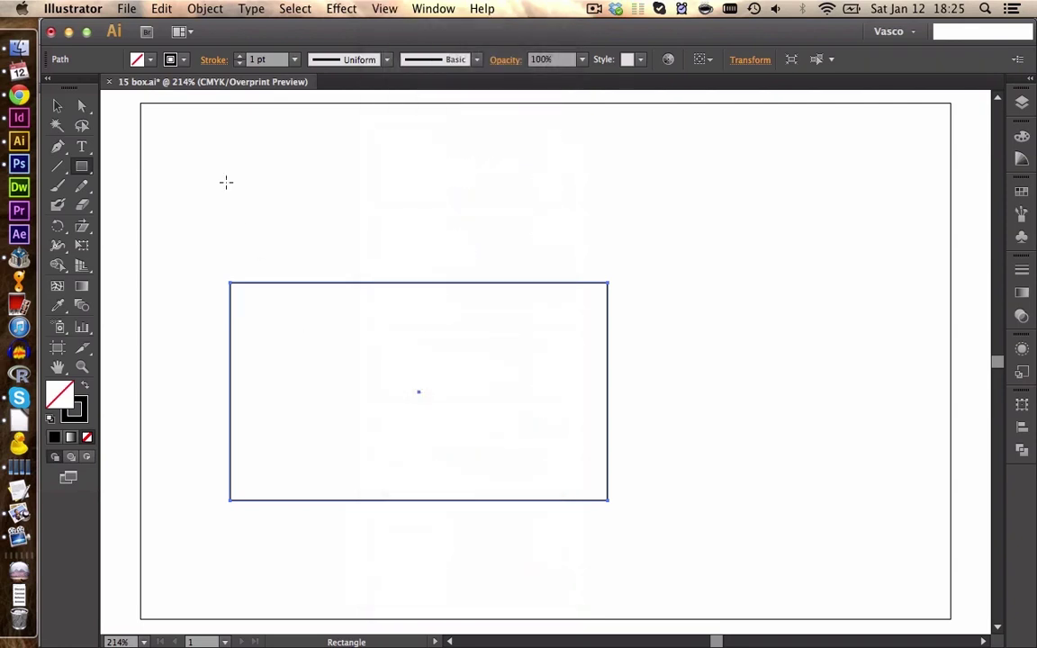
Step: Duplicate the rectangle and snap the copy against the original's right edge
key("ctrl+v")
key("v")
left_click(320, 224)
left_click_drag(390, 258, 642, 289)
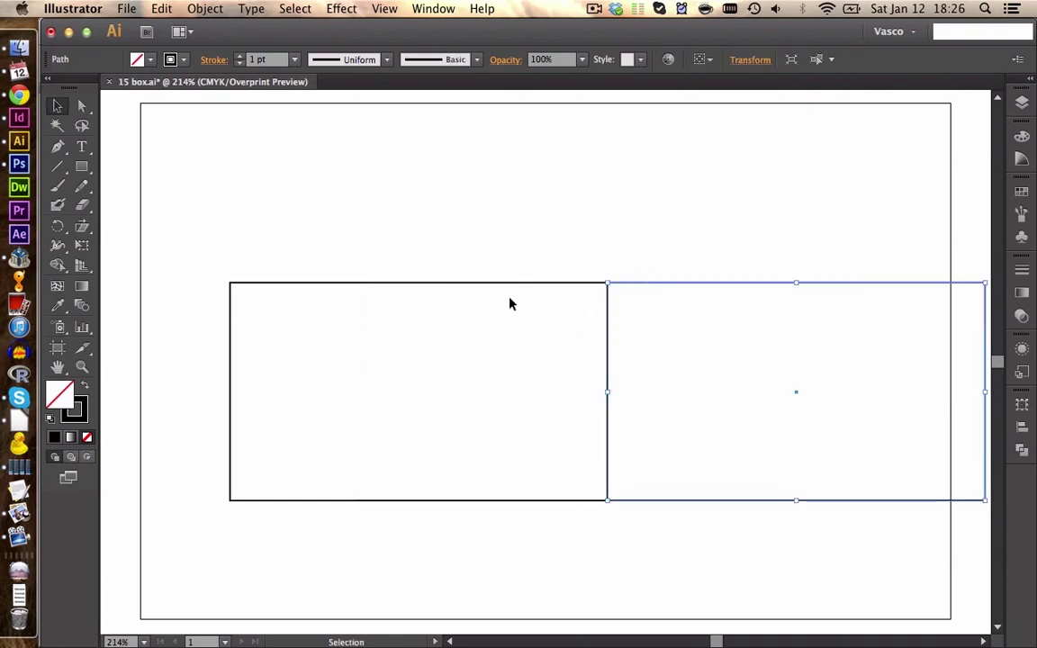
Step: Move the copy's two right anchor points inward and upward to form a narrow, slanted side face
left_click(81, 106)
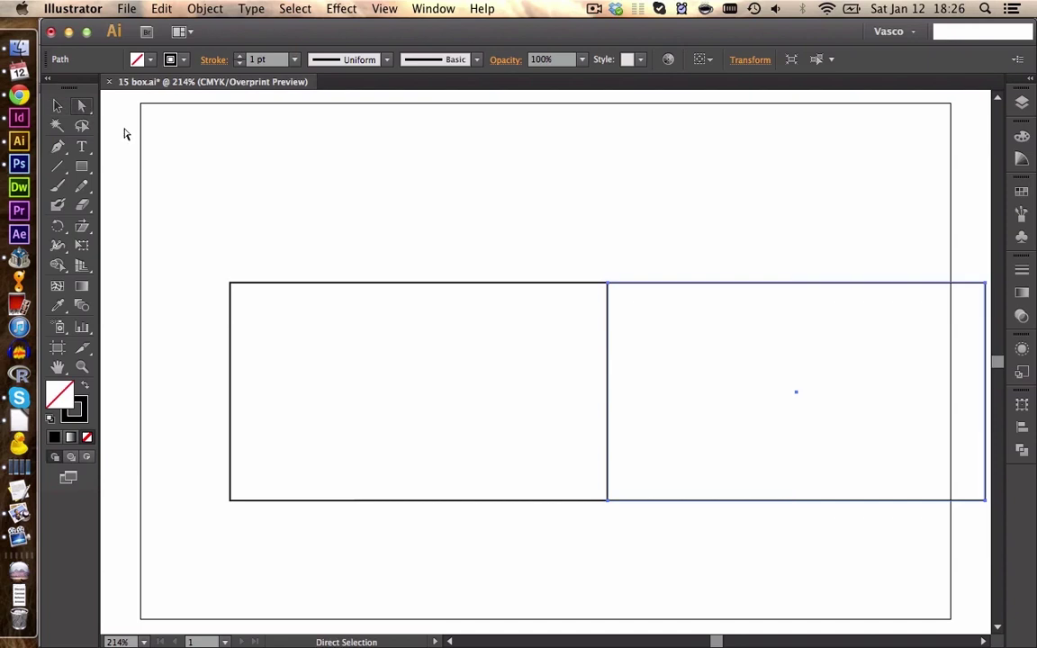
left_click_drag(919, 252, 909, 535)
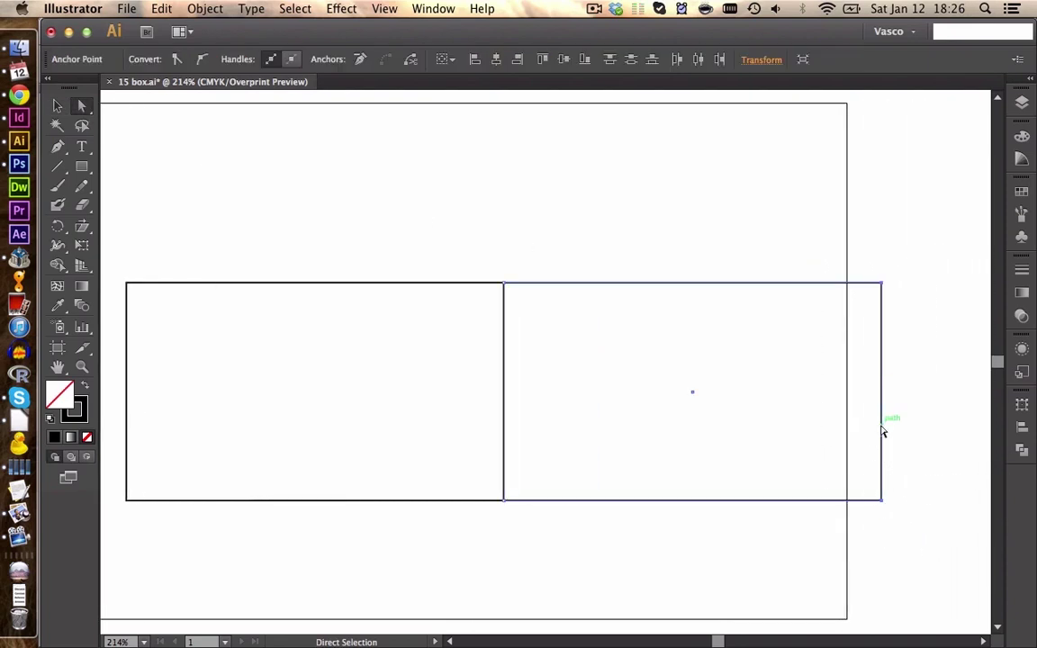
left_click_drag(882, 431, 624, 372)
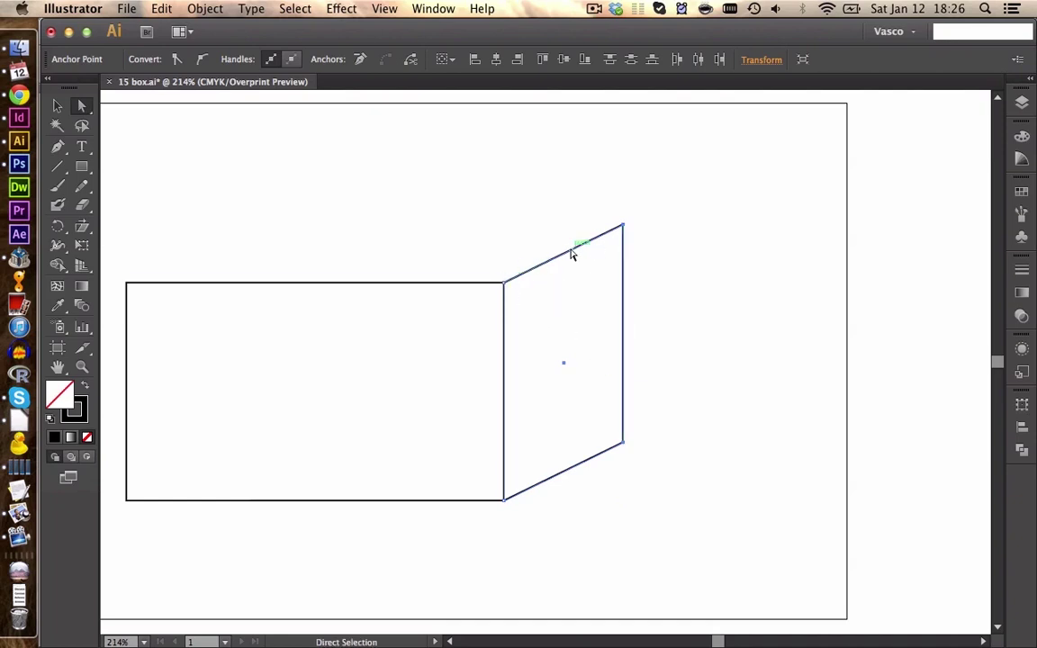
left_click_drag(628, 335, 576, 349)
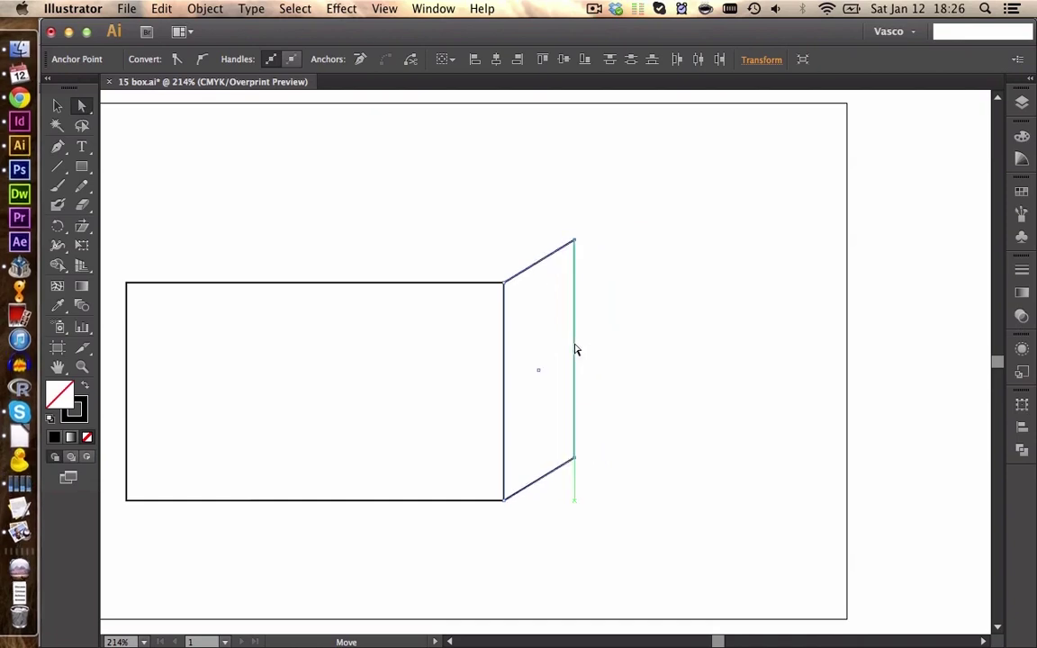
left_click(251, 235)
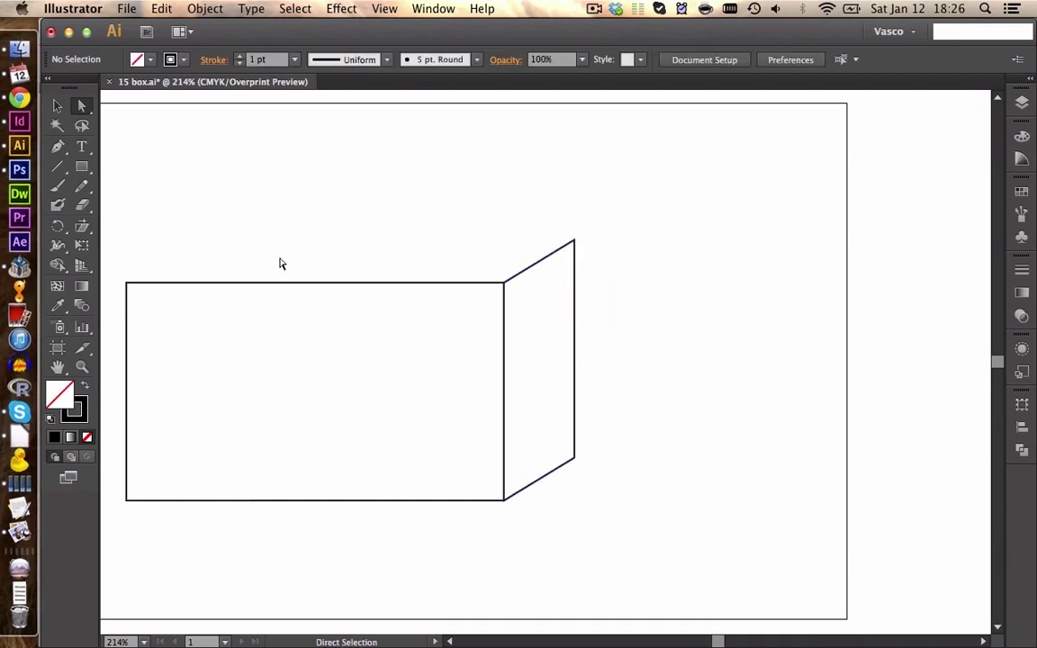
Step: Duplicate the front rectangle and place the copy directly above it, snapped to its top edge
key("v")
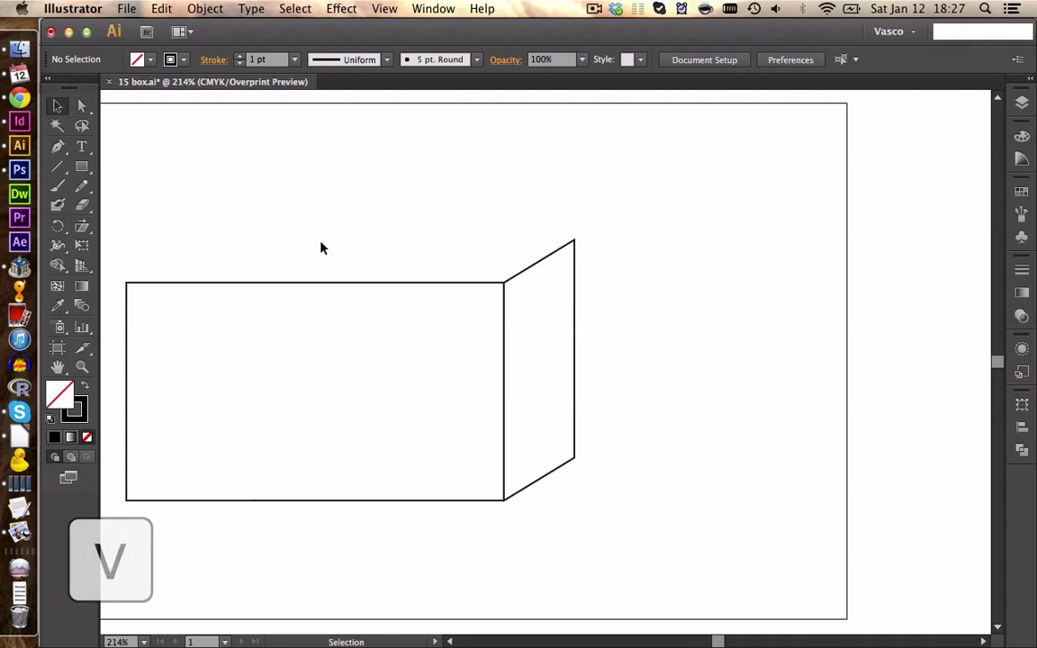
left_click(306, 285)
key("alt")
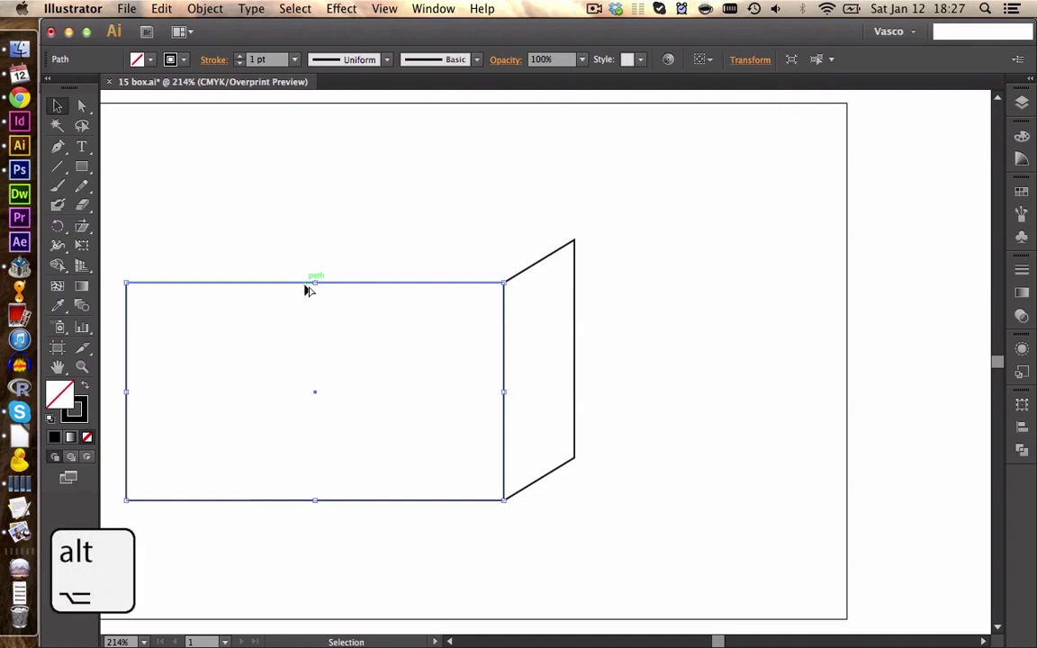
left_click_drag(306, 286, 341, 180)
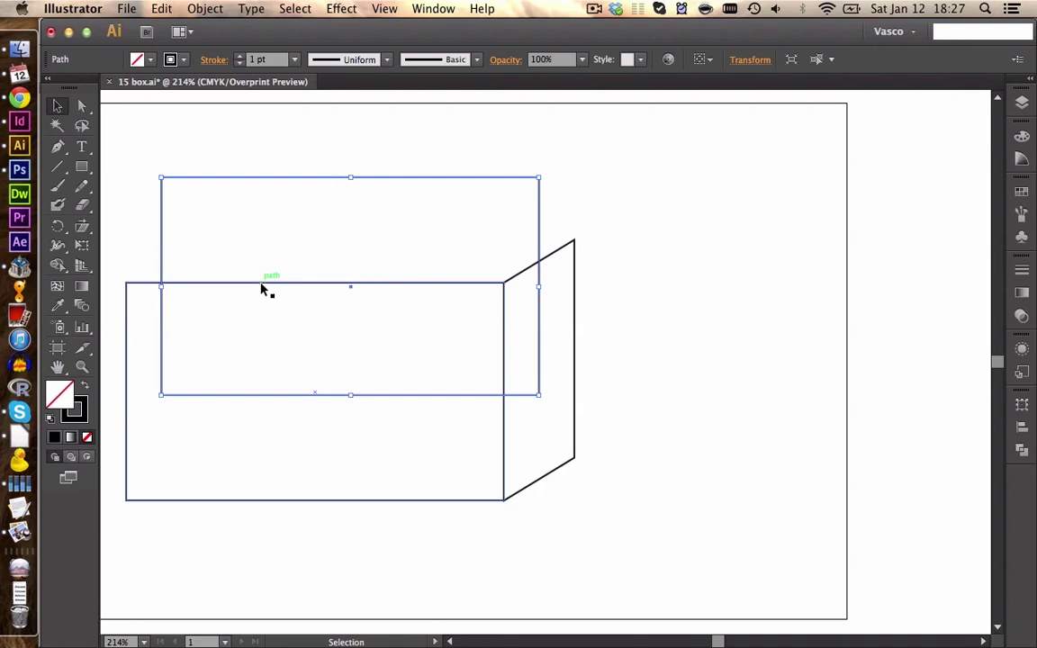
left_click_drag(310, 181, 278, 86)
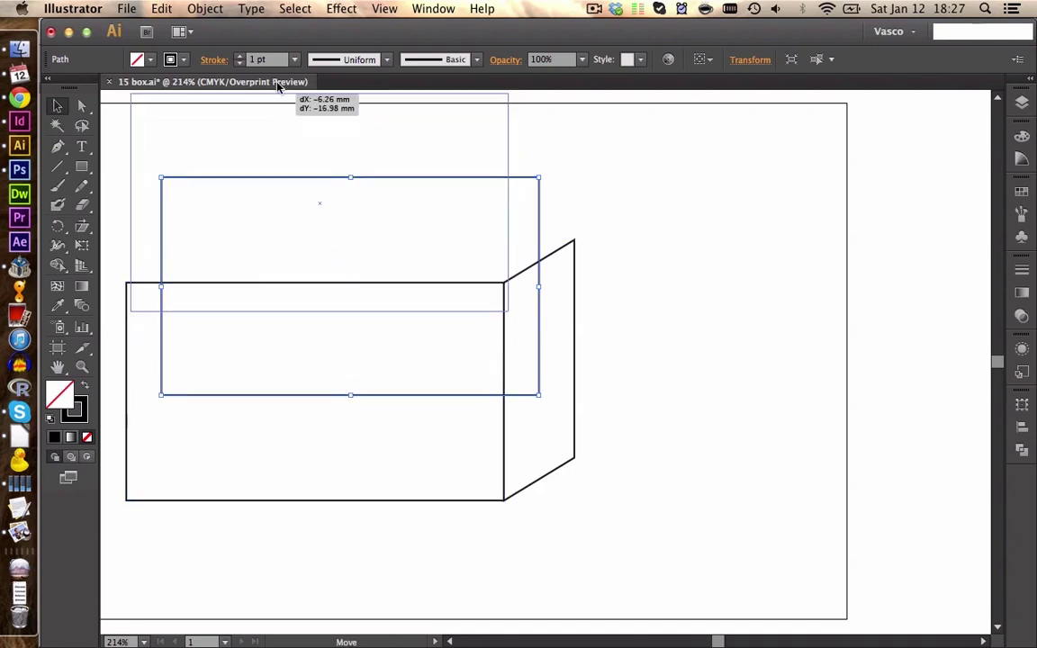
scroll(324, 296, "up", 5)
left_click_drag(364, 508, 327, 397)
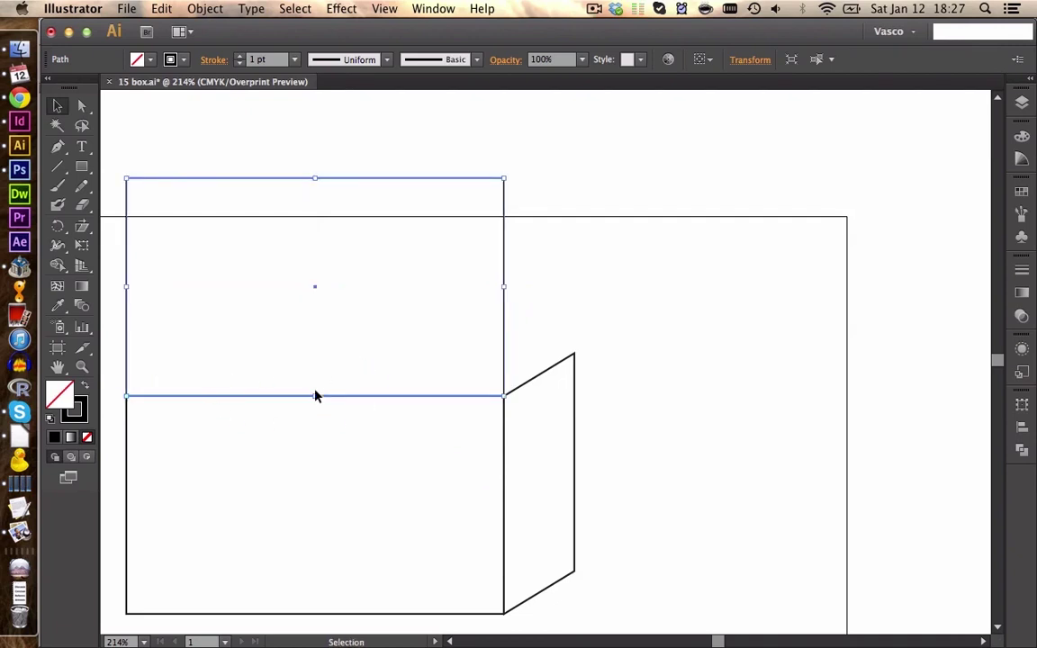
Step: Shift the upper copy's top edge down and right to form a slanted top face meeting the side face's corner
key("a")
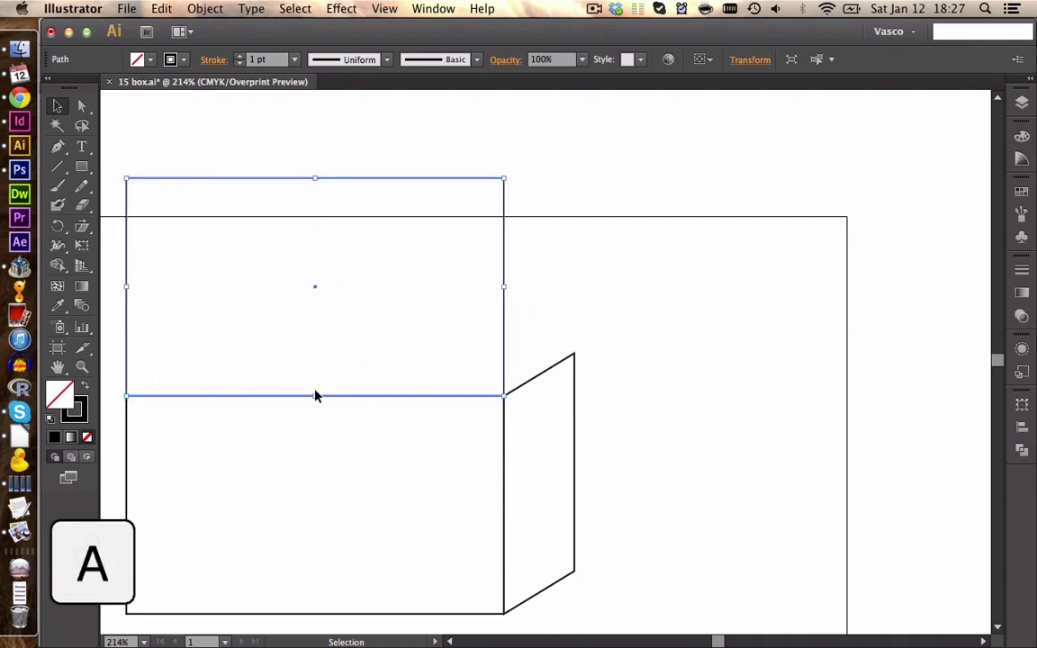
left_click_drag(108, 142, 539, 214)
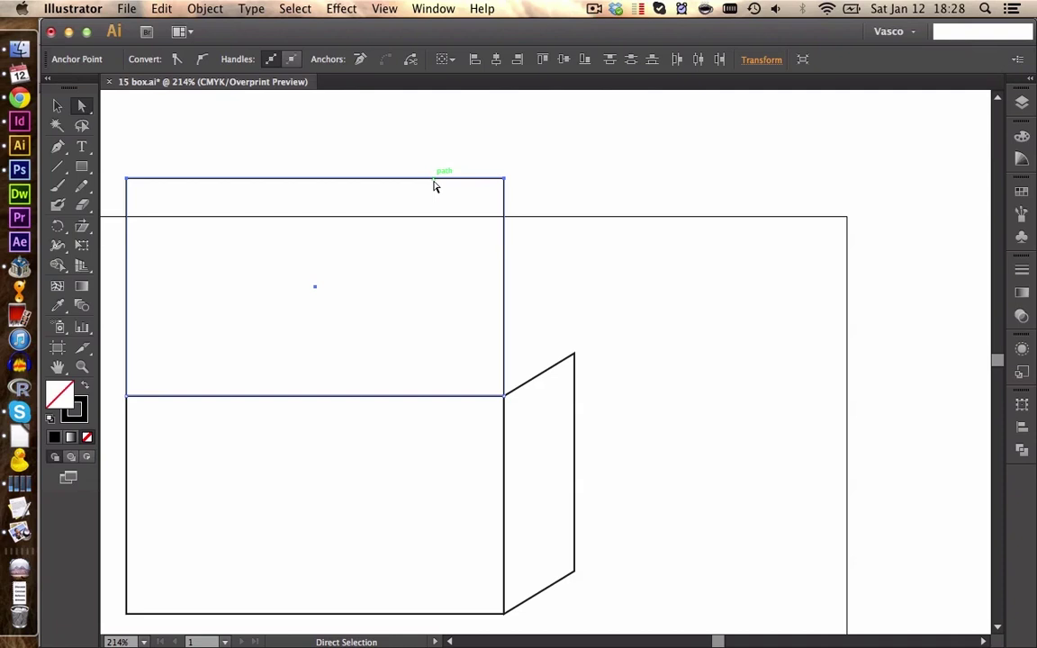
left_click_drag(434, 191, 514, 349)
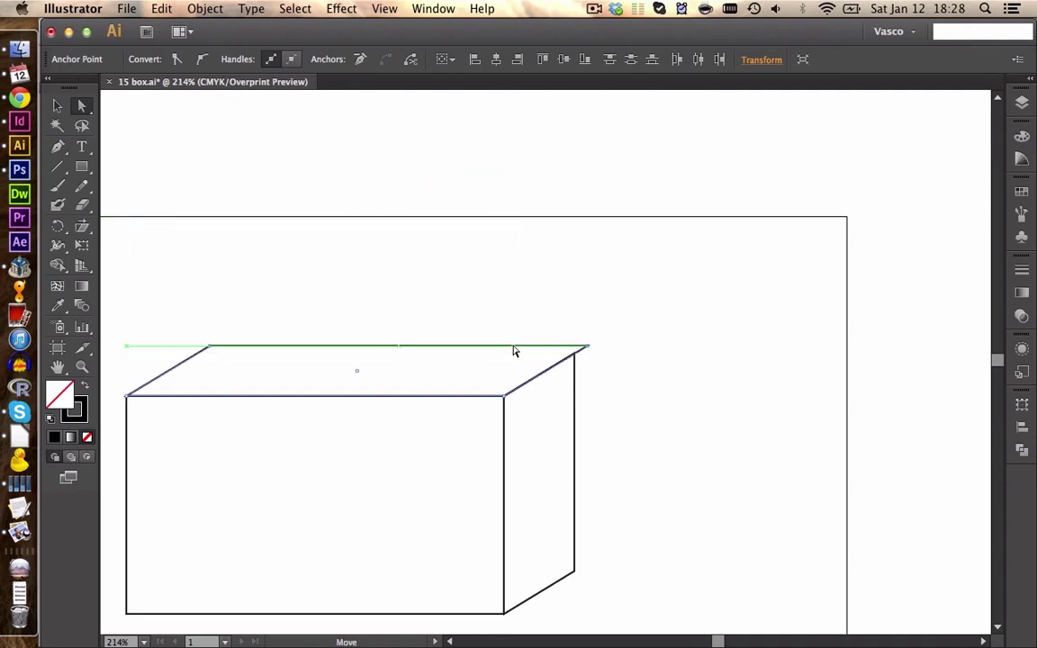
key("super+shift+a")
mouse_move(398, 353)
left_mouse_down()
mouse_move(375, 347)
mouse_move(379, 358)
left_mouse_up()
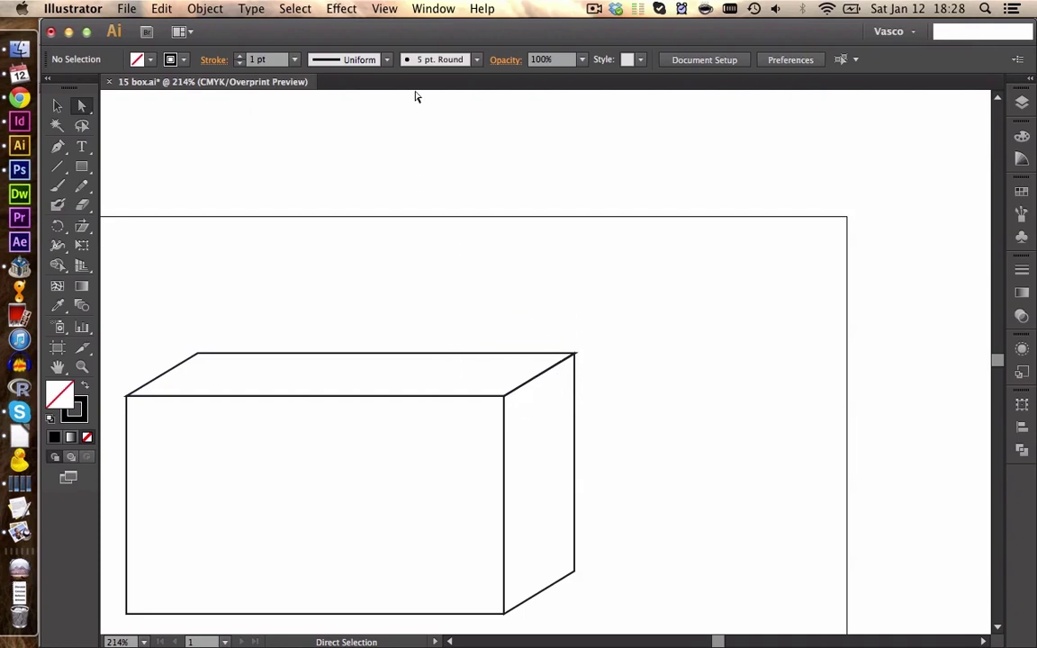
Step: In Outline view, align the top face's back edge exactly with the side face's upper right corner
left_click(382, 9)
left_click(360, 28)
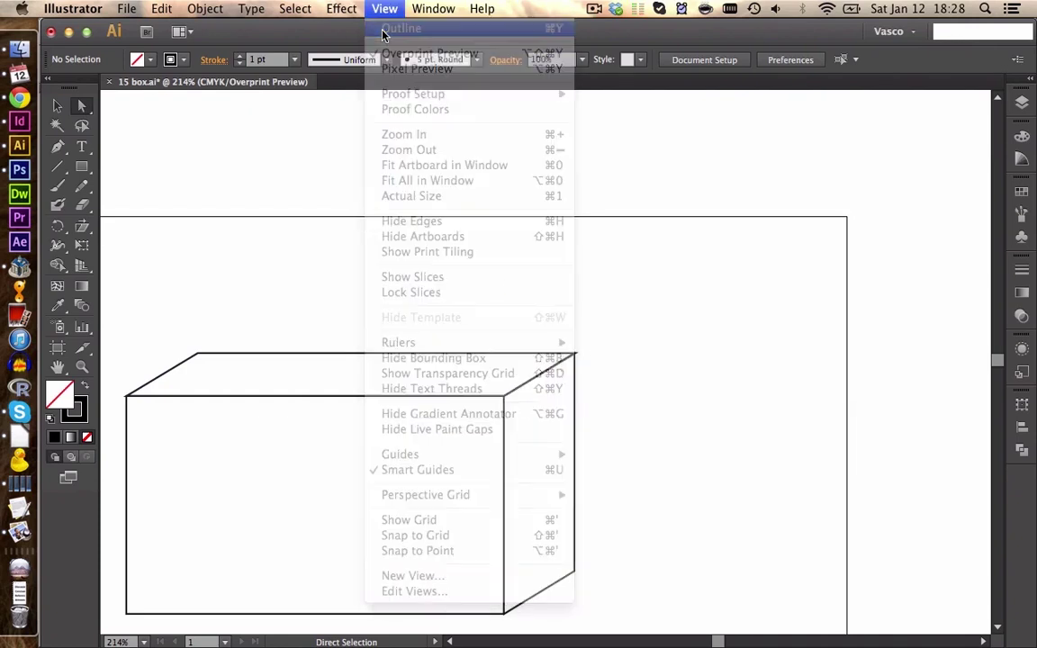
left_click(82, 366)
left_click_drag(412, 308, 676, 434)
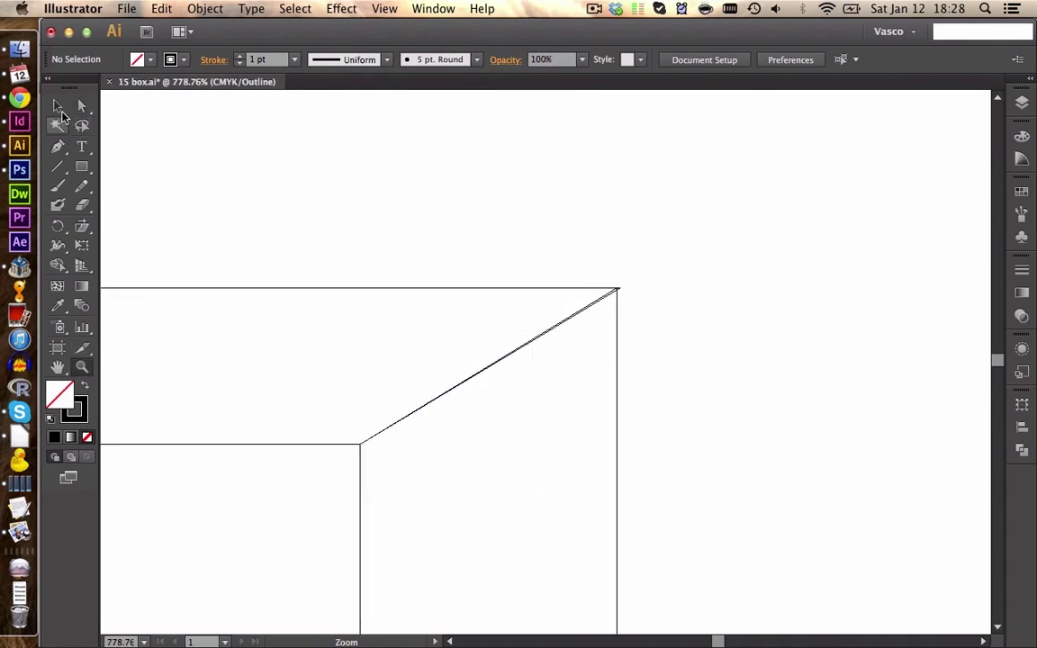
left_click(79, 109)
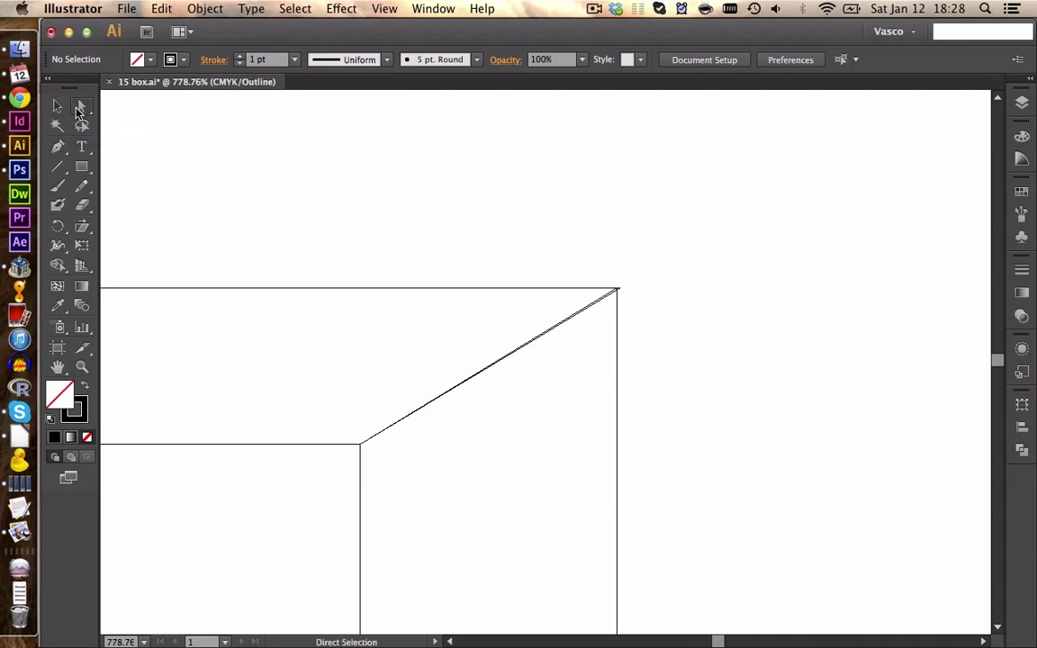
left_click(313, 291)
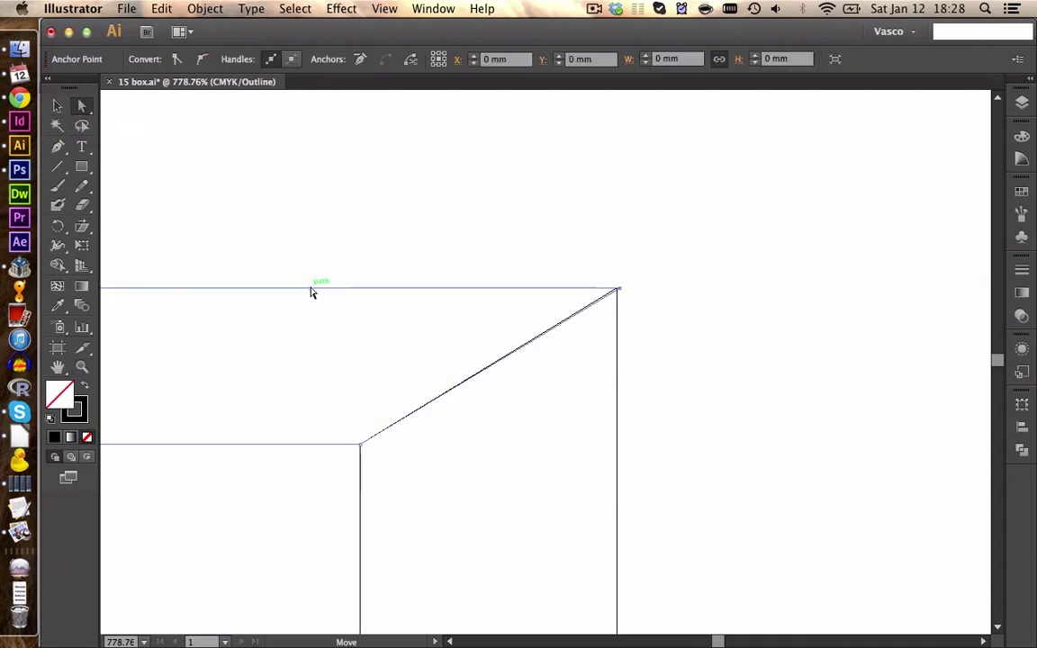
left_click(563, 305)
left_click_drag(584, 294, 580, 294)
left_click_drag(454, 291, 454, 292)
left_click(444, 261)
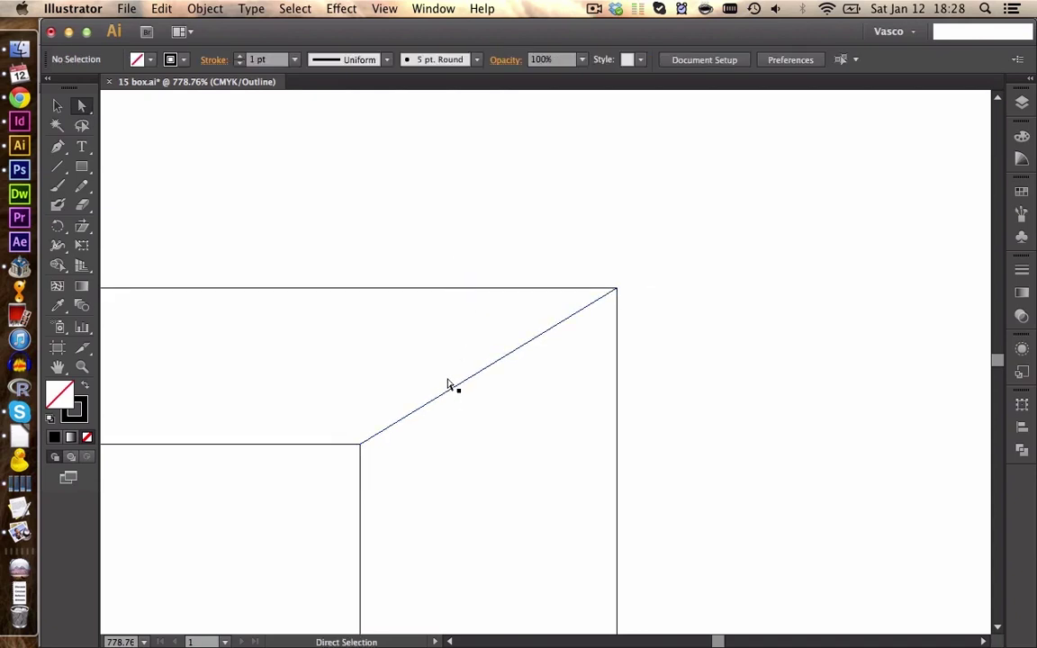
Step: Fit all artwork in the window and return to Overprint Preview
left_click(384, 8)
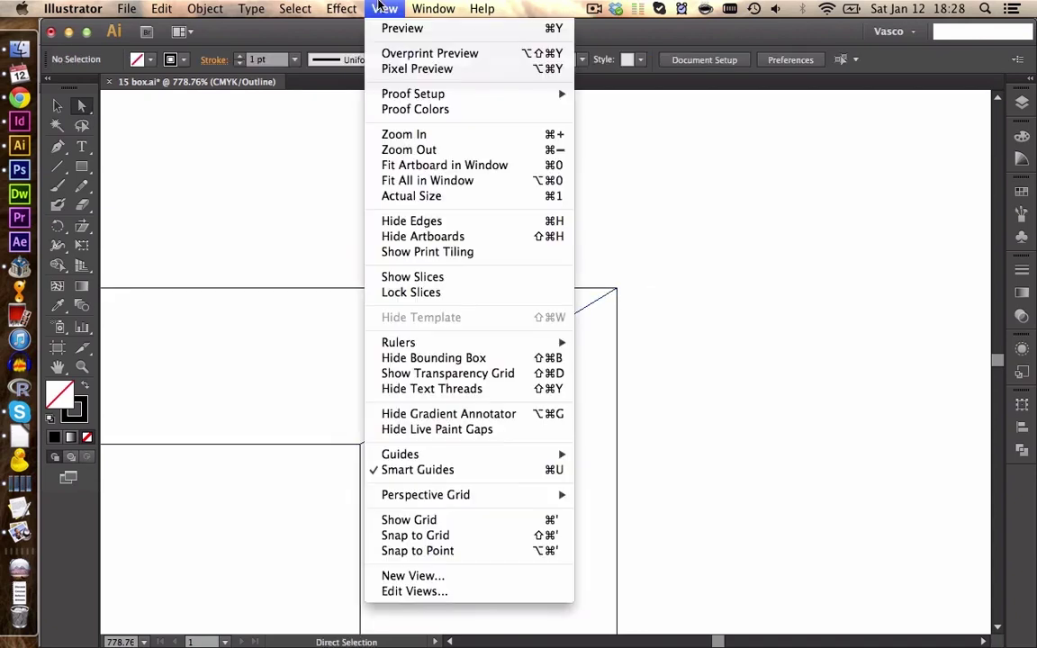
left_click(425, 181)
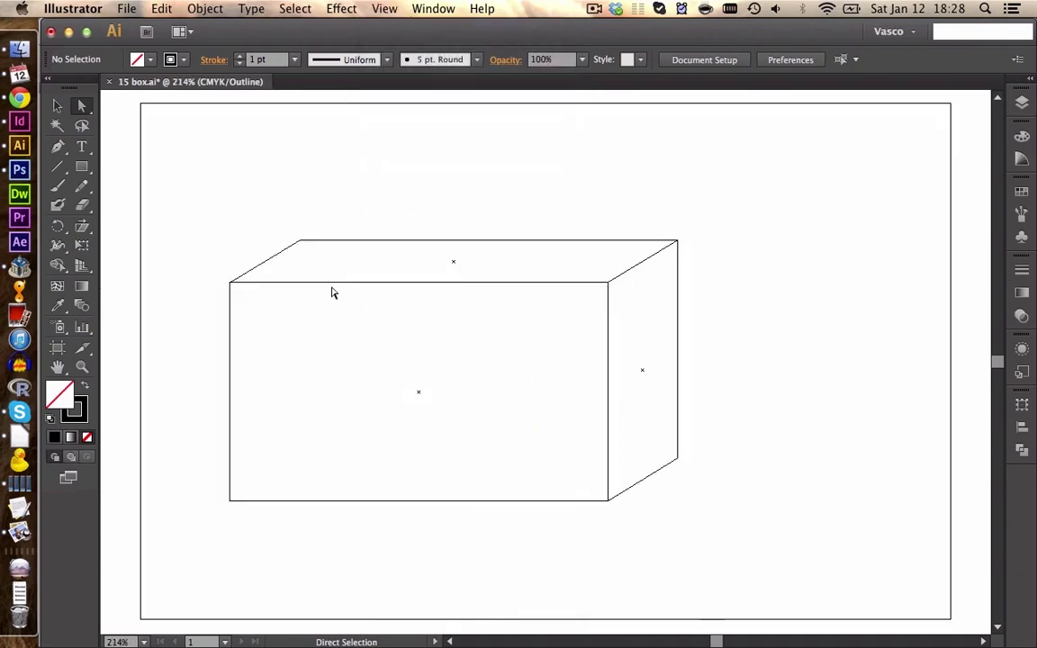
left_click(385, 8)
left_click(397, 55)
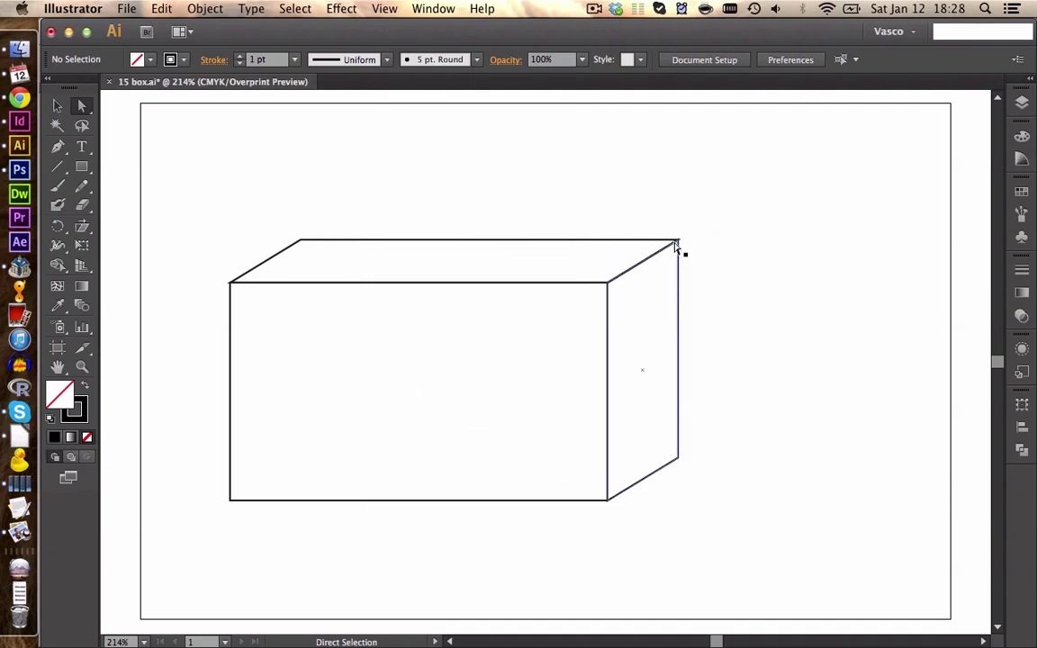
Step: Apply a Round Join to the stroke corners of all three box faces and hide the stroke settings
left_click(57, 106)
left_click_drag(164, 168, 681, 486)
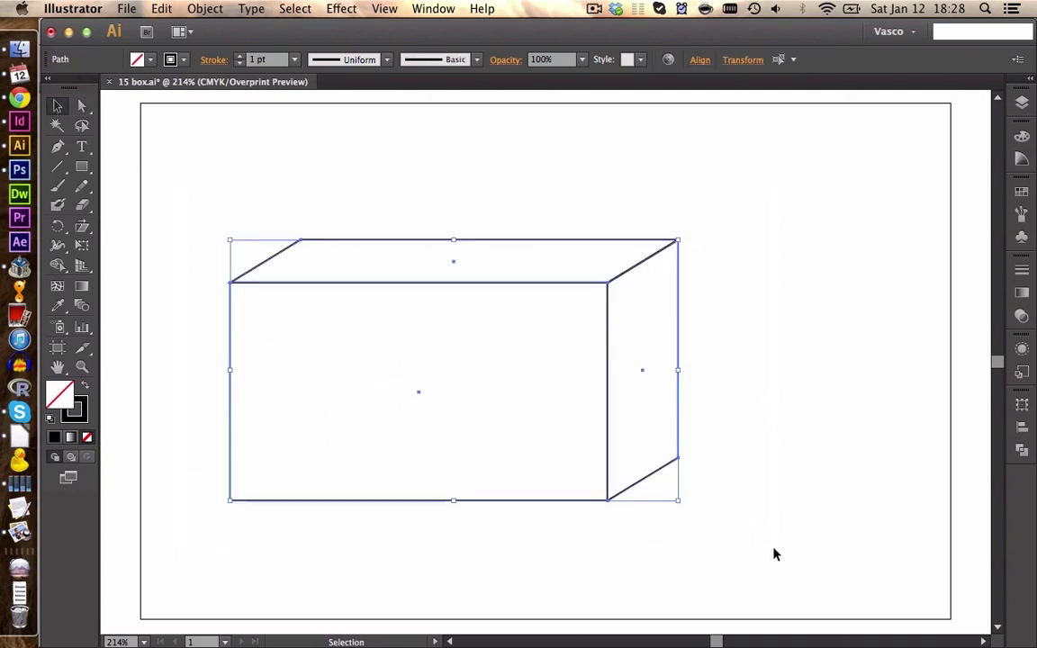
left_click(1022, 273)
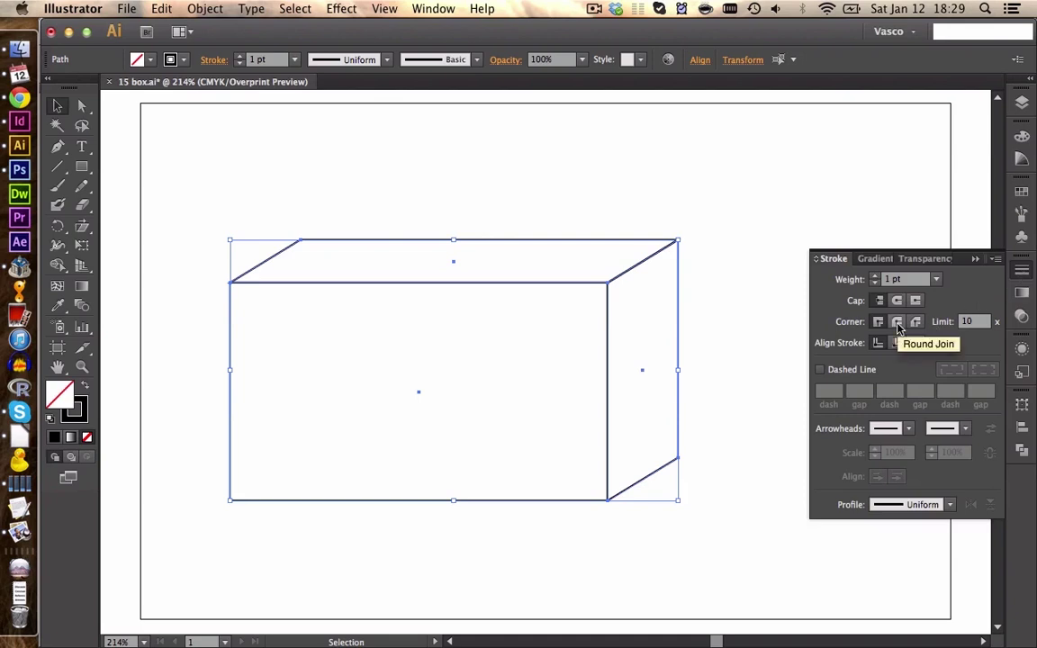
left_click(898, 324)
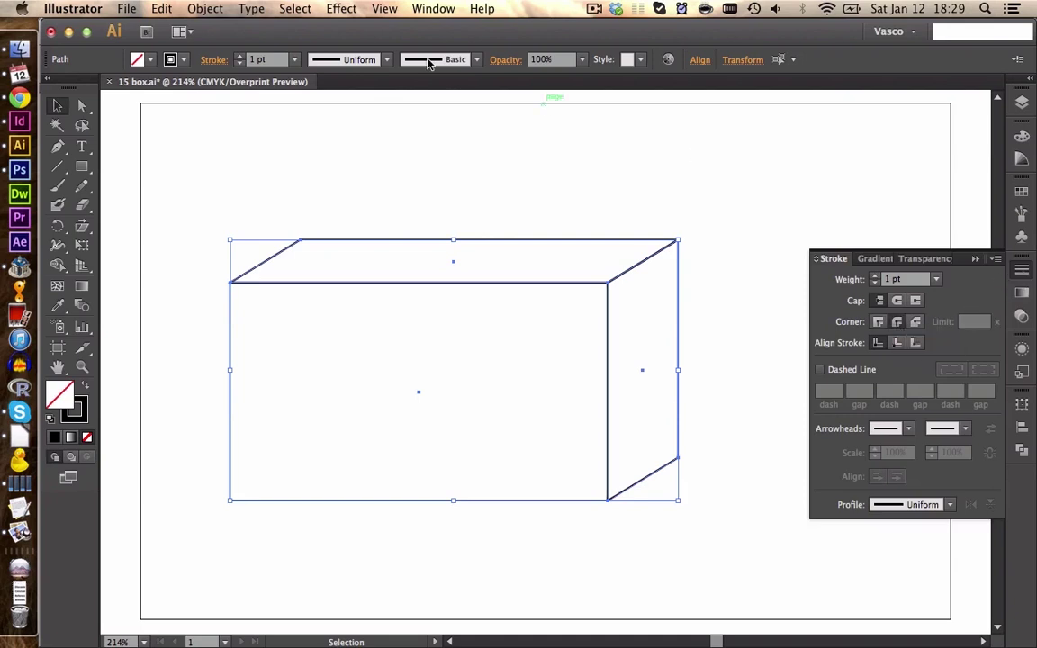
left_click(431, 8)
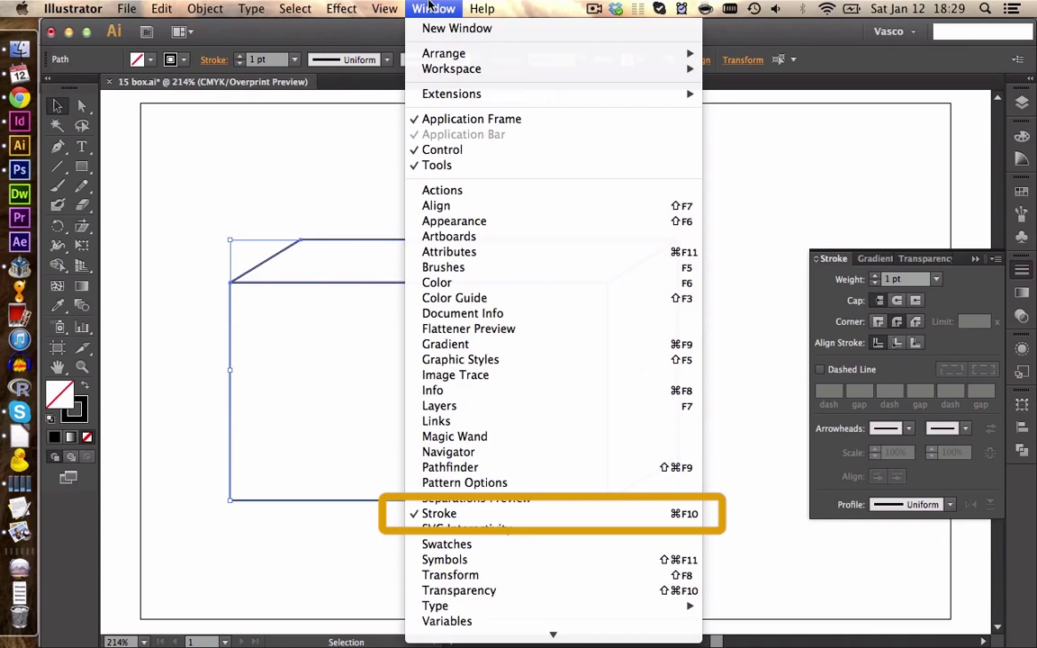
left_click(439, 513)
left_click(778, 210)
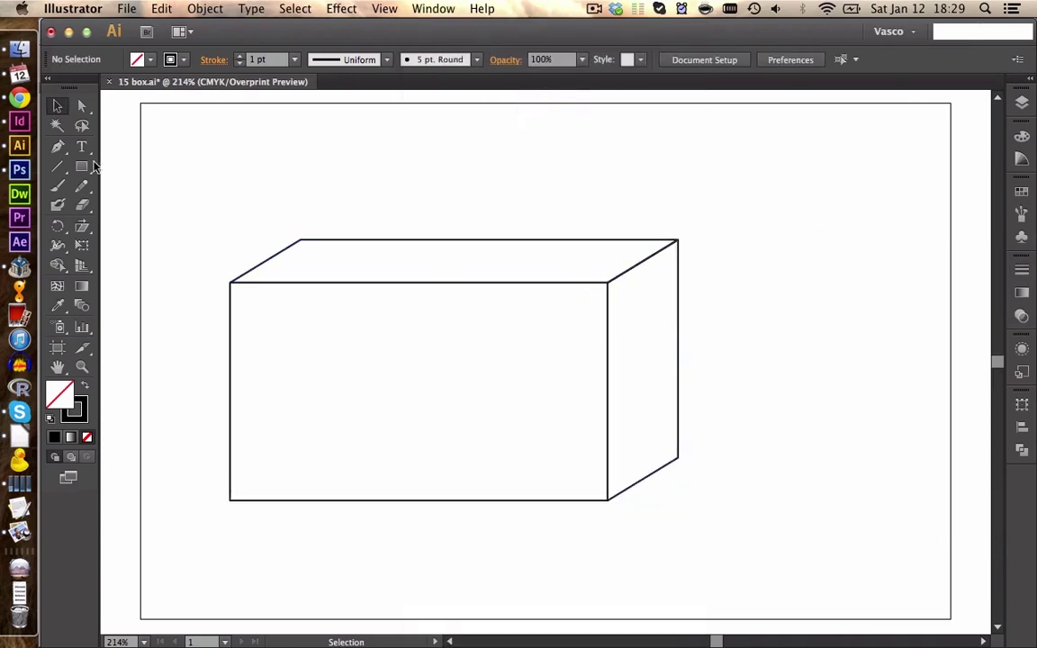
Step: Fill the front face, then the top and side faces, with the same medium green swatch
left_click_drag(207, 322, 354, 415)
left_click(1022, 191)
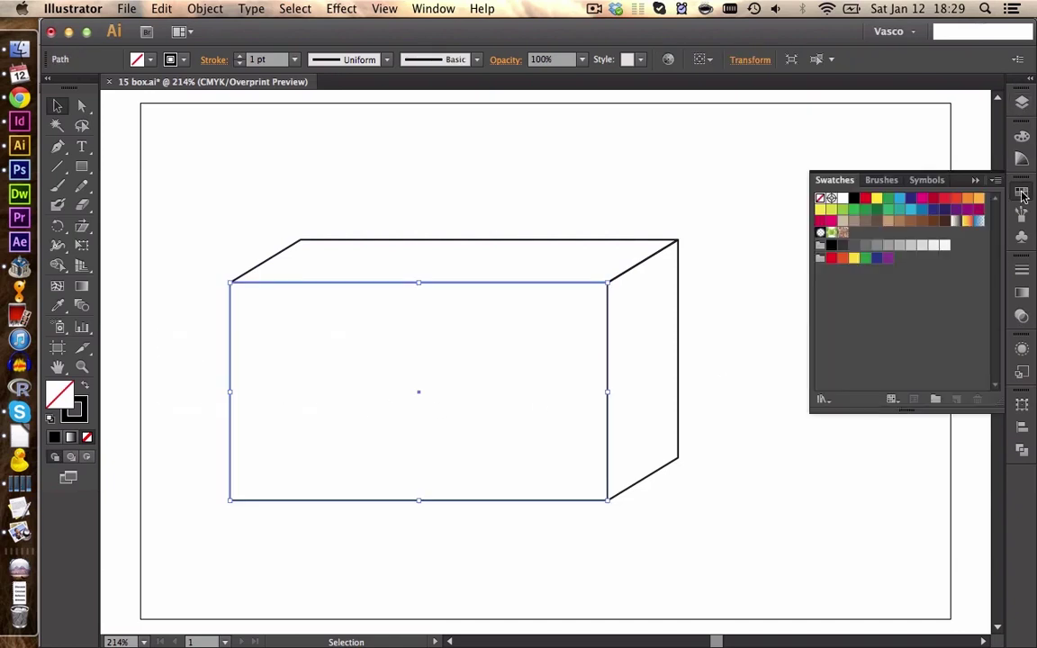
left_click(853, 209)
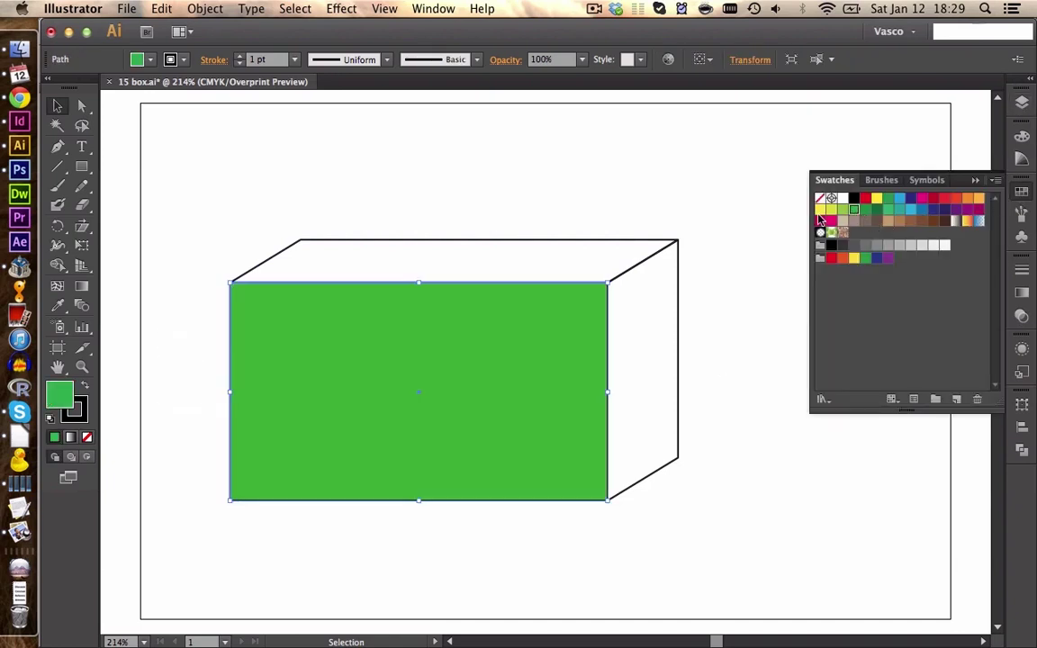
left_click(460, 212)
left_click_drag(504, 214, 690, 268)
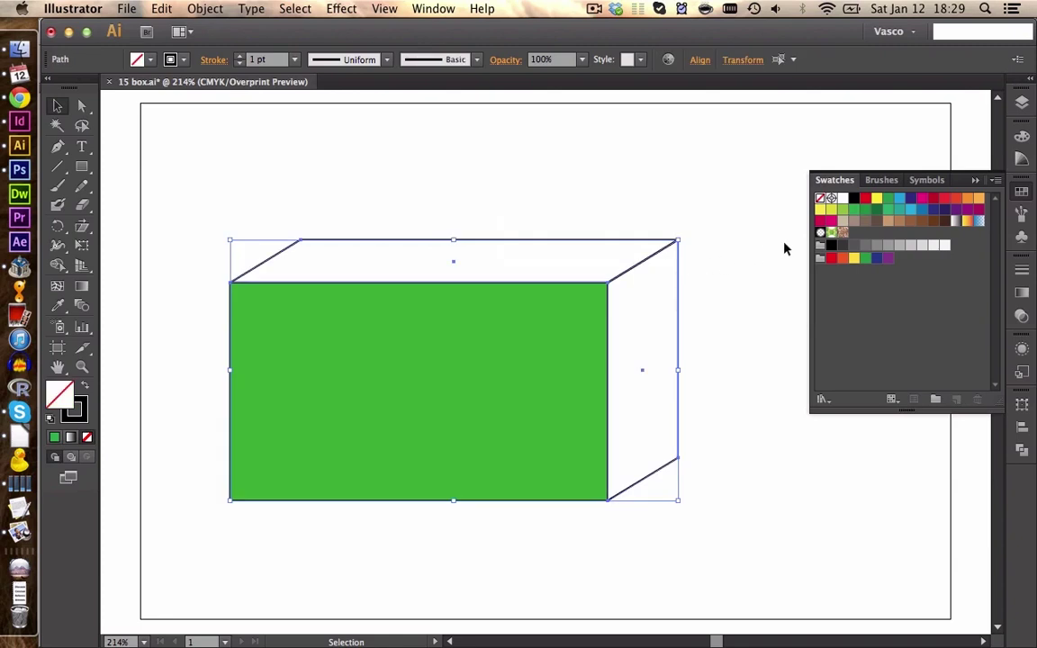
left_click(851, 210)
Step: Darken the fill of the box's top and side faces to green 279622, keeping the front face lighter
left_click(715, 207)
left_click(523, 246)
left_click(630, 316, "shift")
left_click(396, 302, "shift")
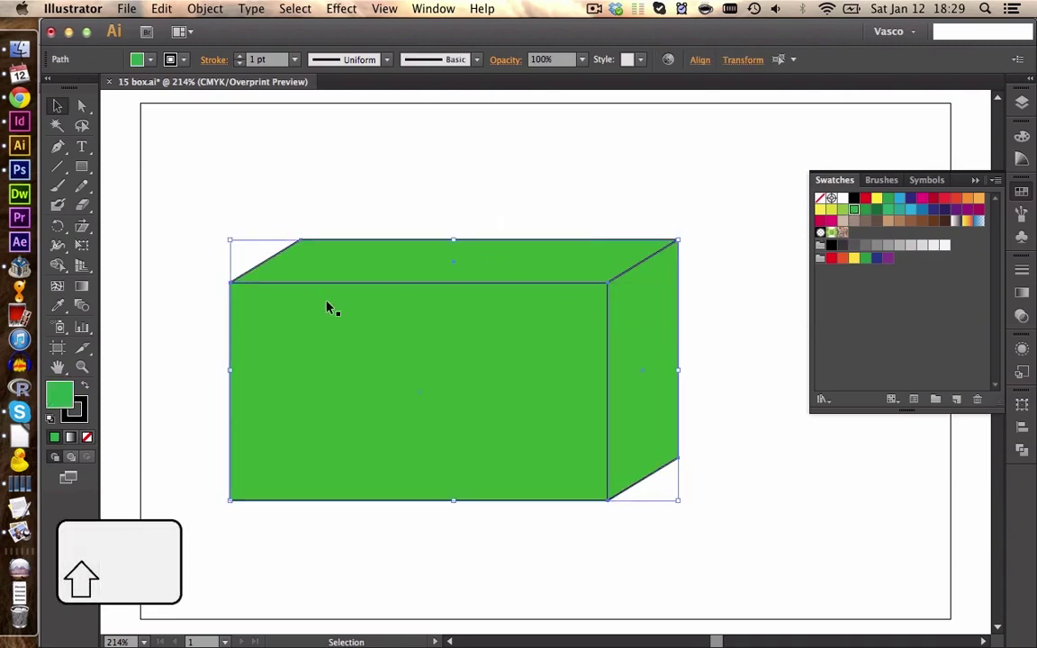
double_click(60, 393)
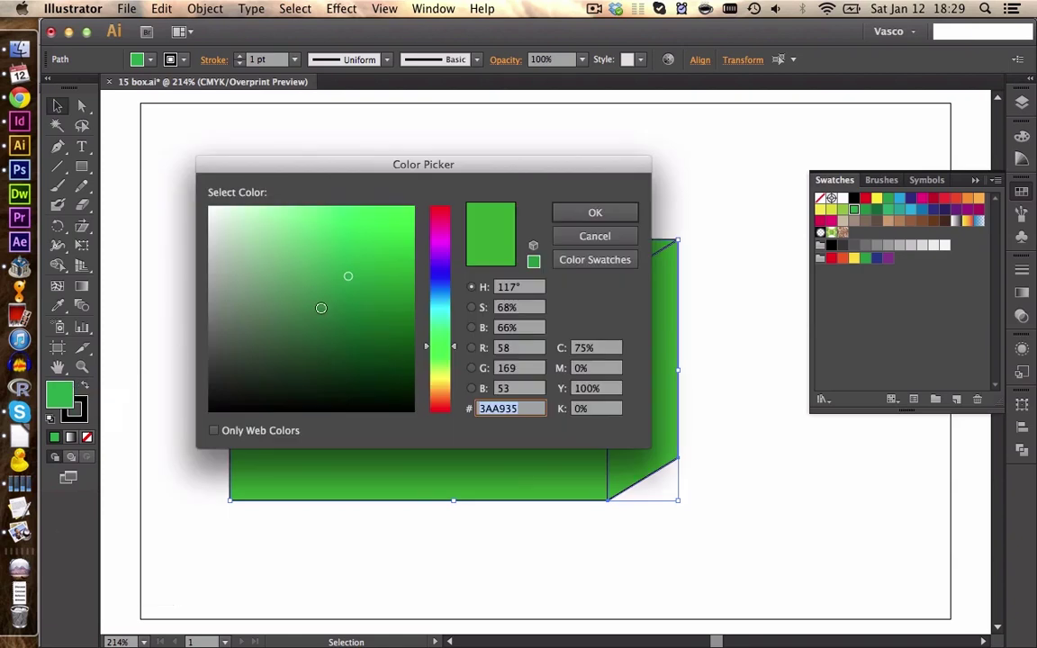
left_click_drag(350, 278, 371, 293)
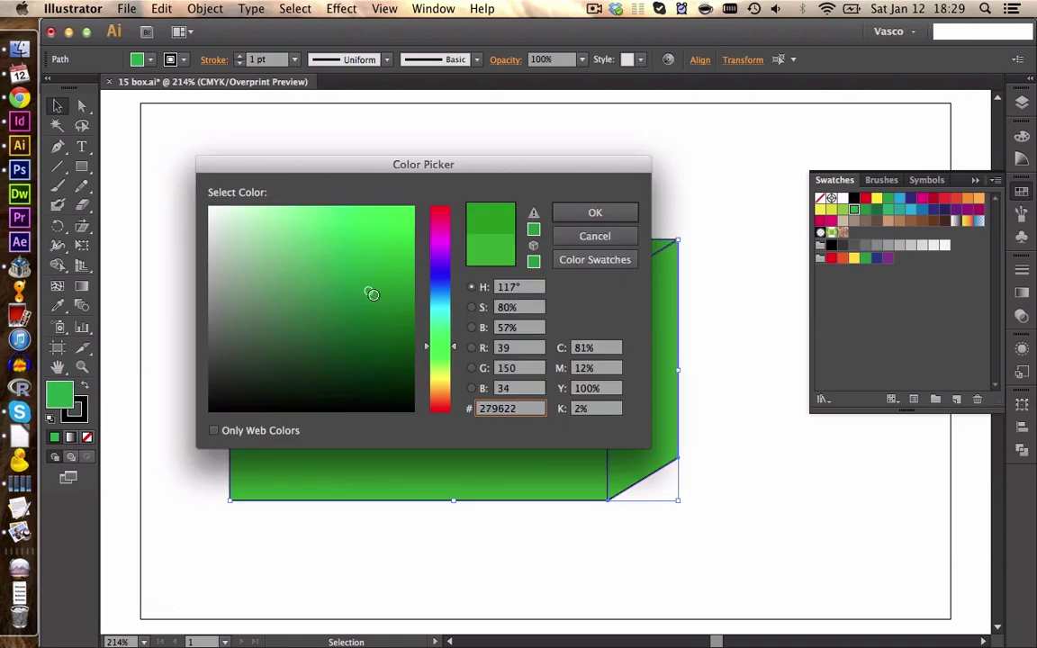
left_click(571, 220)
left_click(732, 308)
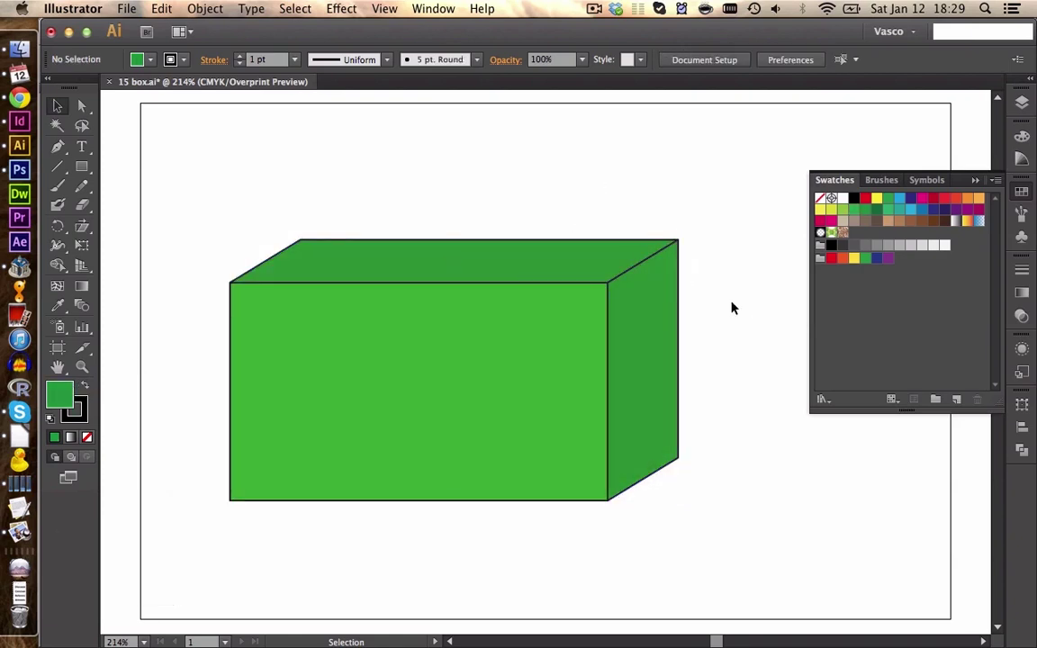
Step: Add the black text label "Box 1" in the empty space above the box
left_click(81, 146)
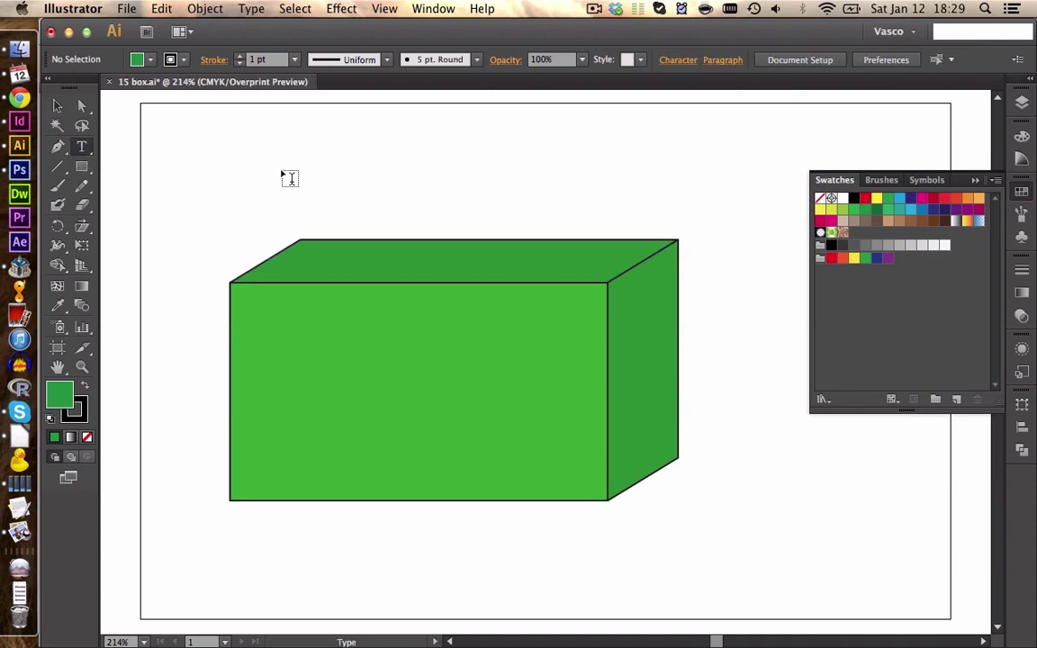
type("Box 1")
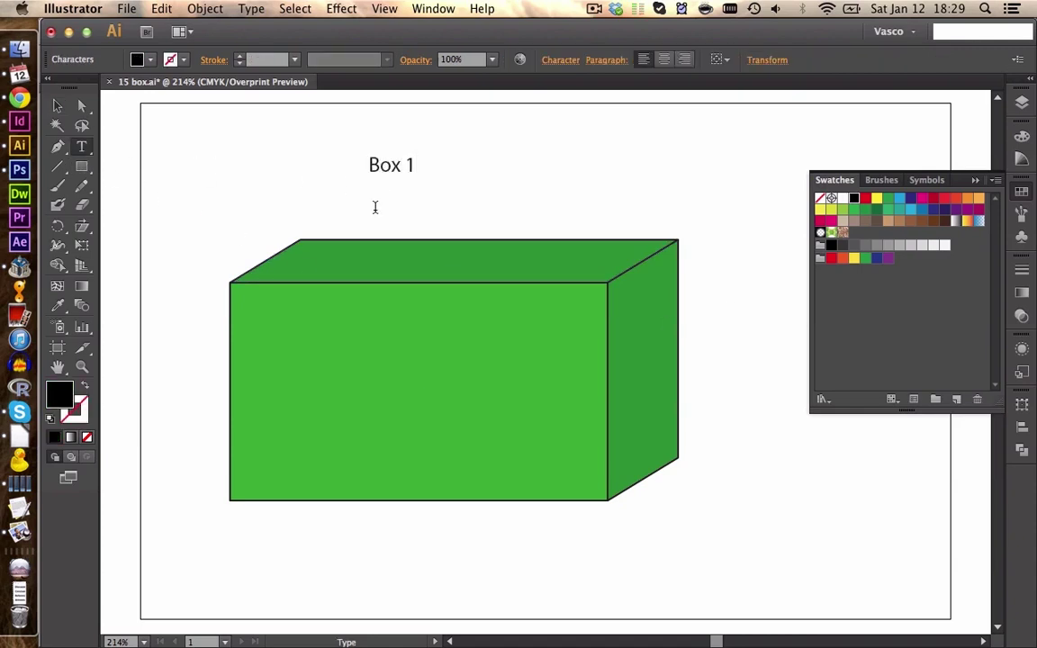
key("Escape")
key("v")
Step: Enable Scale Strokes & Effects for the three box faces and scale the box down to about 18 by 10.6 mm
left_click_drag(179, 237, 685, 510)
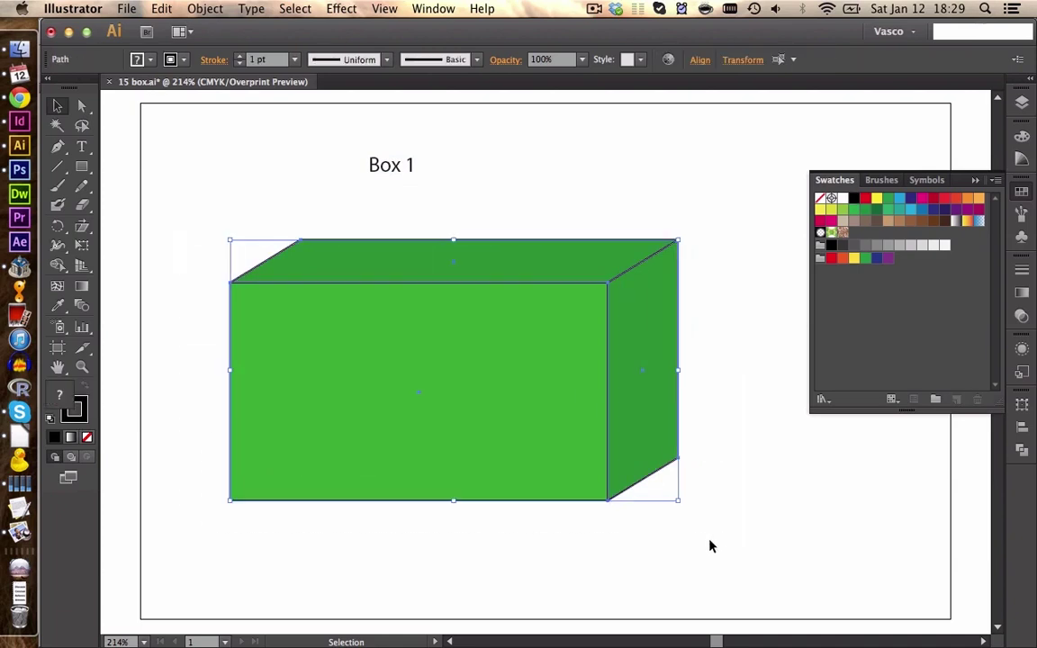
left_click(742, 61)
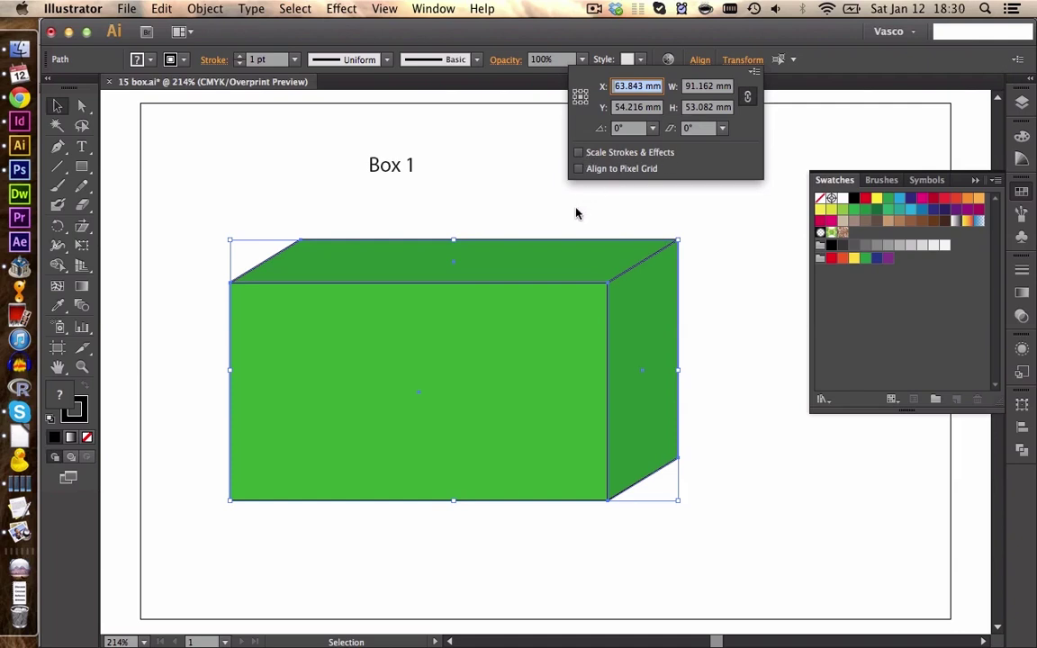
left_click(579, 153)
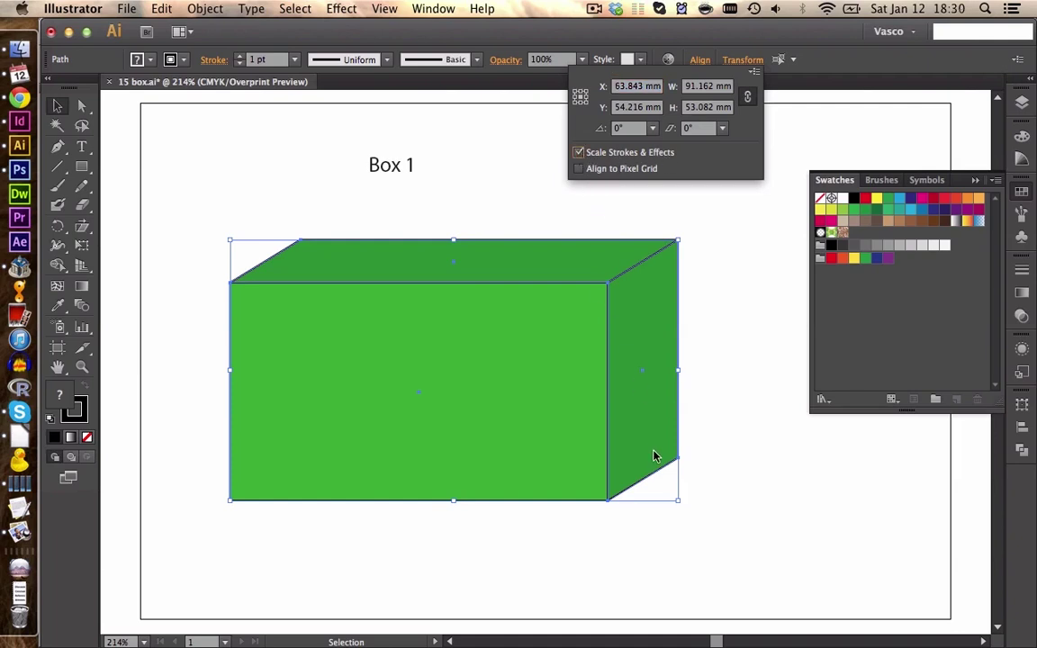
left_click(678, 500)
left_click_drag(678, 501, 336, 296)
left_click(356, 352)
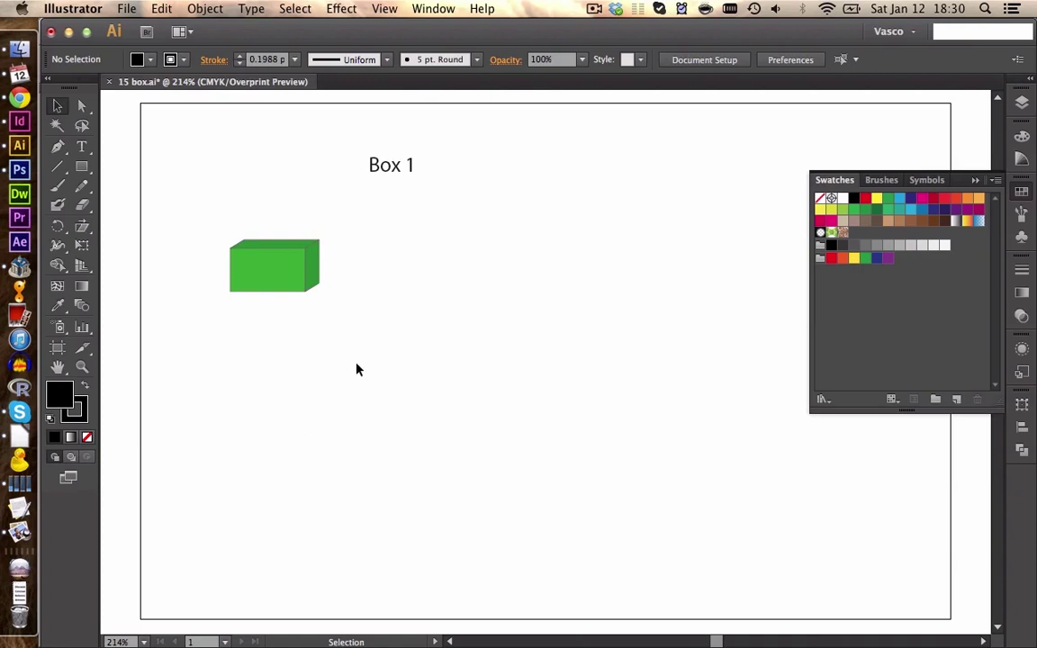
Step: Set the small box's stroke weight to 1 pt and place the "Box 1" label centred on its front face
left_click_drag(207, 199, 351, 348)
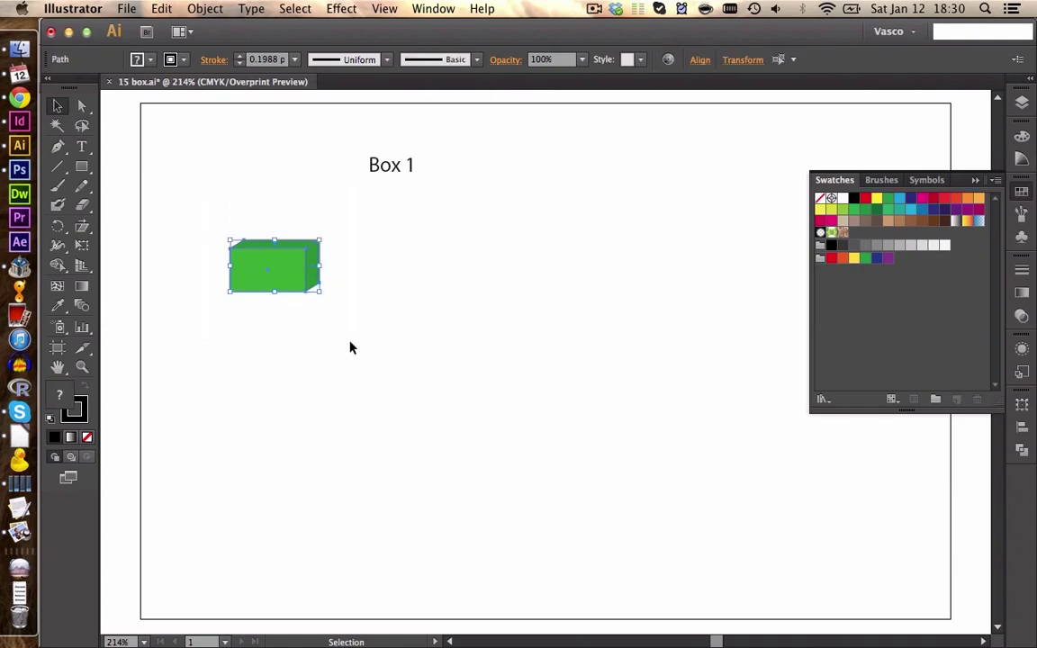
left_click(294, 59)
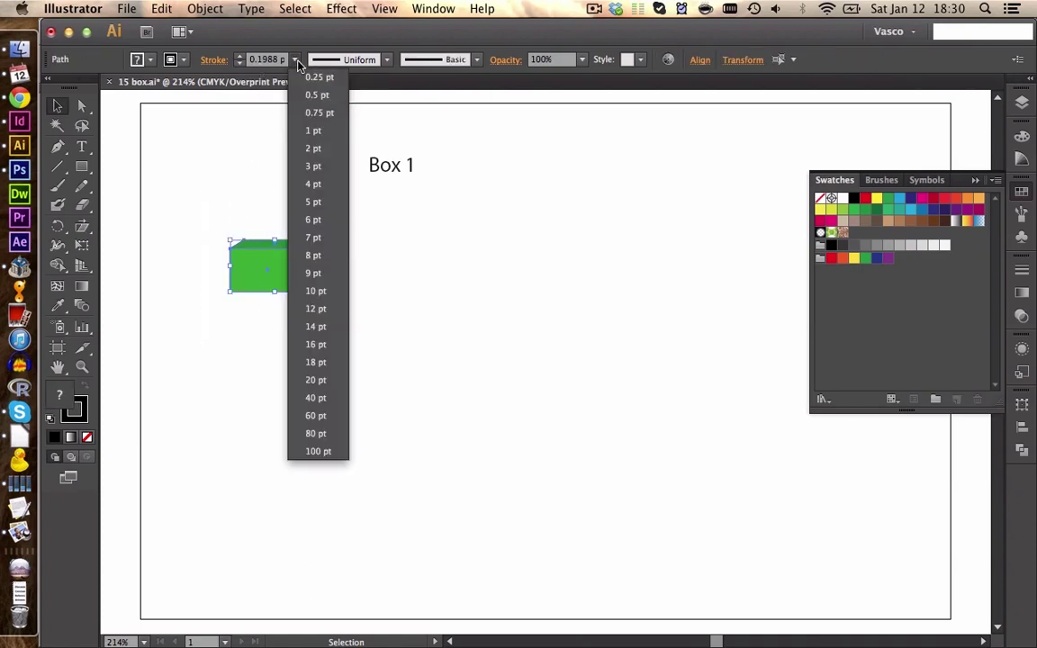
left_click(318, 135)
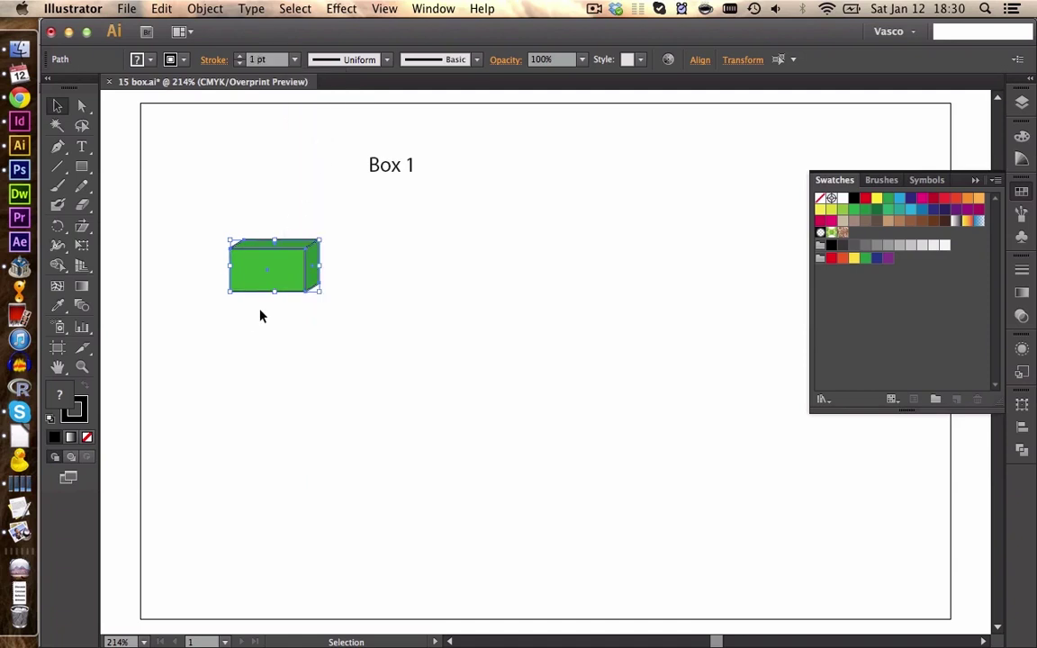
left_click(295, 179)
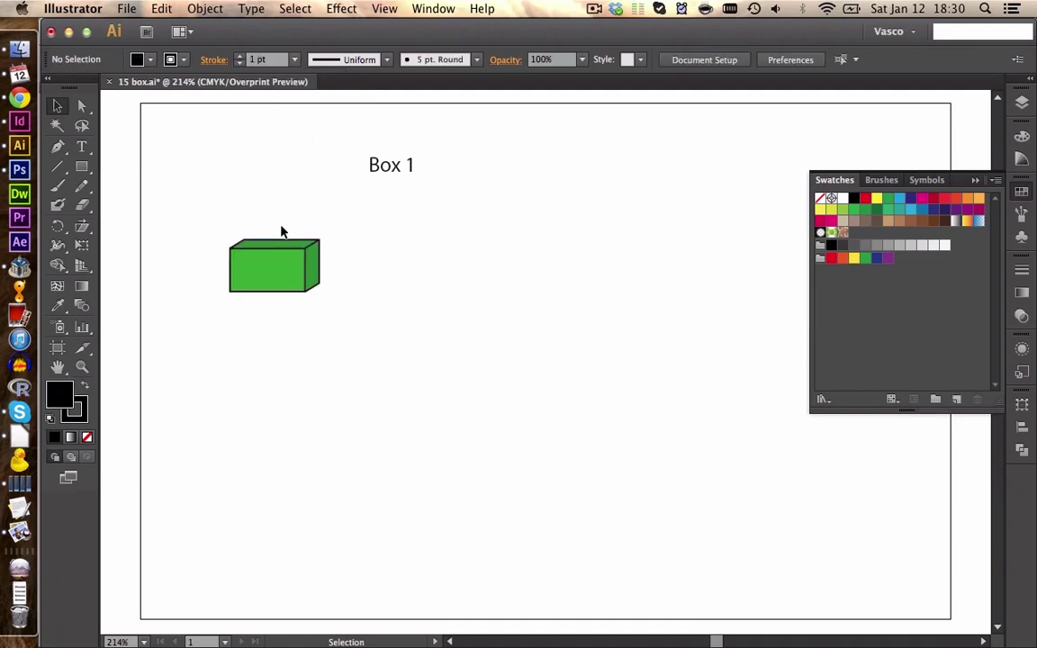
left_click_drag(396, 172, 273, 277)
left_click(302, 338)
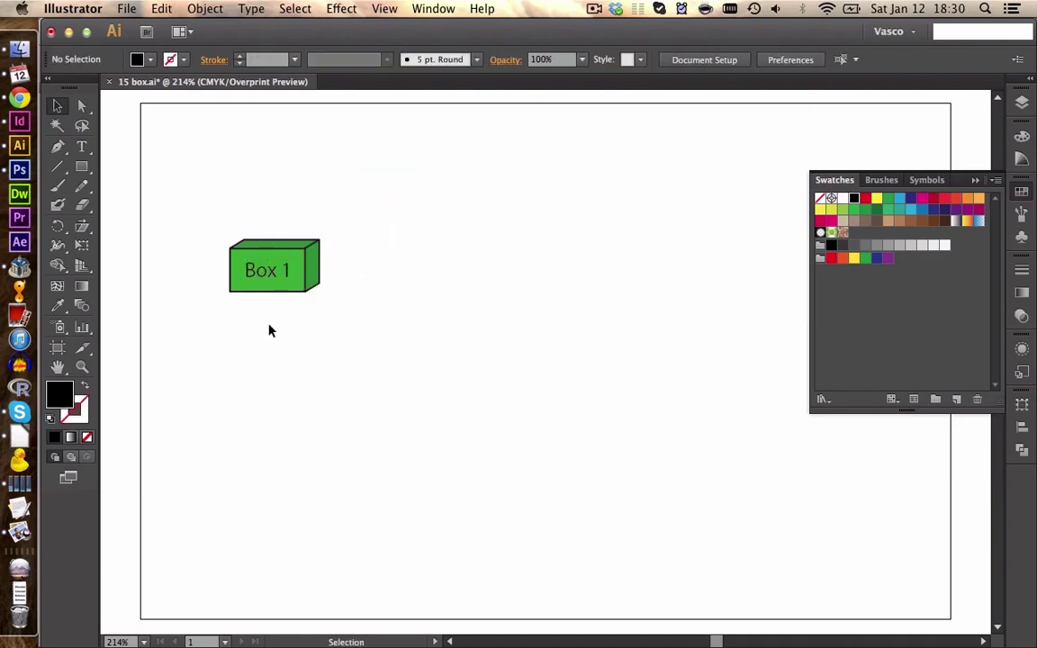
Step: Duplicate the labelled box twice, placing both copies above and to the right of the original
left_click_drag(201, 207, 352, 334)
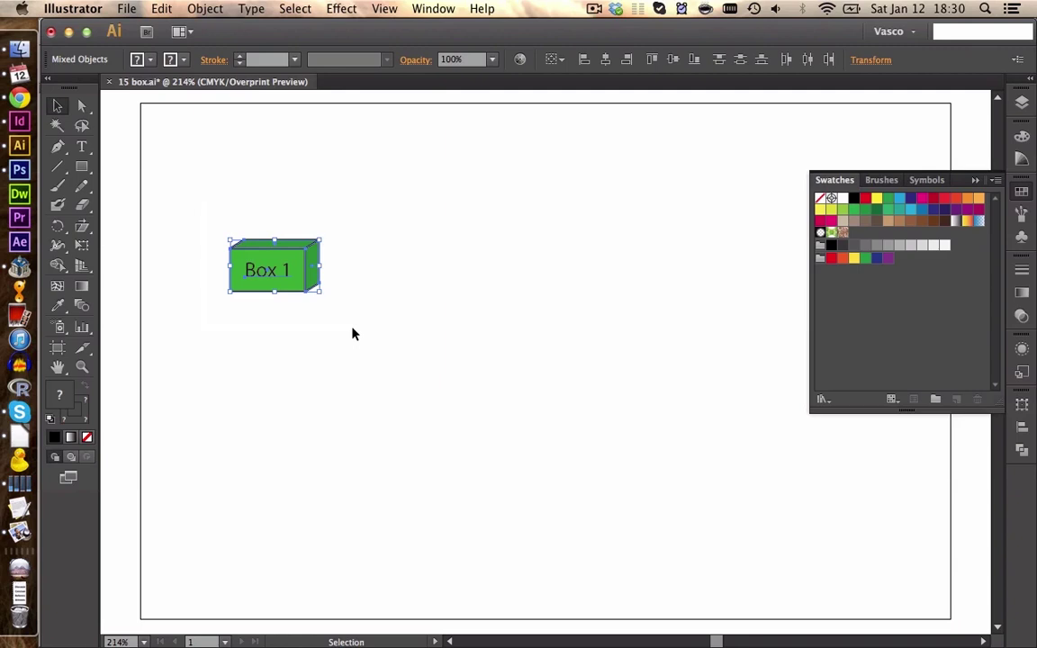
key("a")
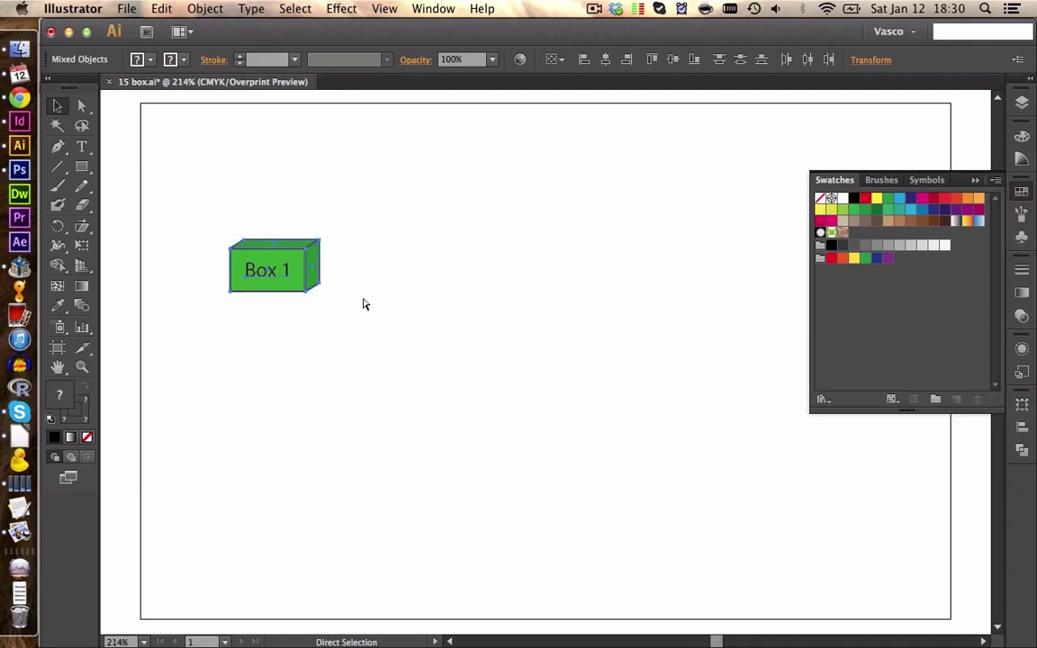
key("v")
left_click_drag(278, 286, 364, 208)
left_click_drag(545, 373, 478, 230)
Step: Change the labels on the two box copies to "Box 2" and "Box 3"
left_click(468, 320)
type("Box 2")
left_click_drag(483, 228, 498, 228)
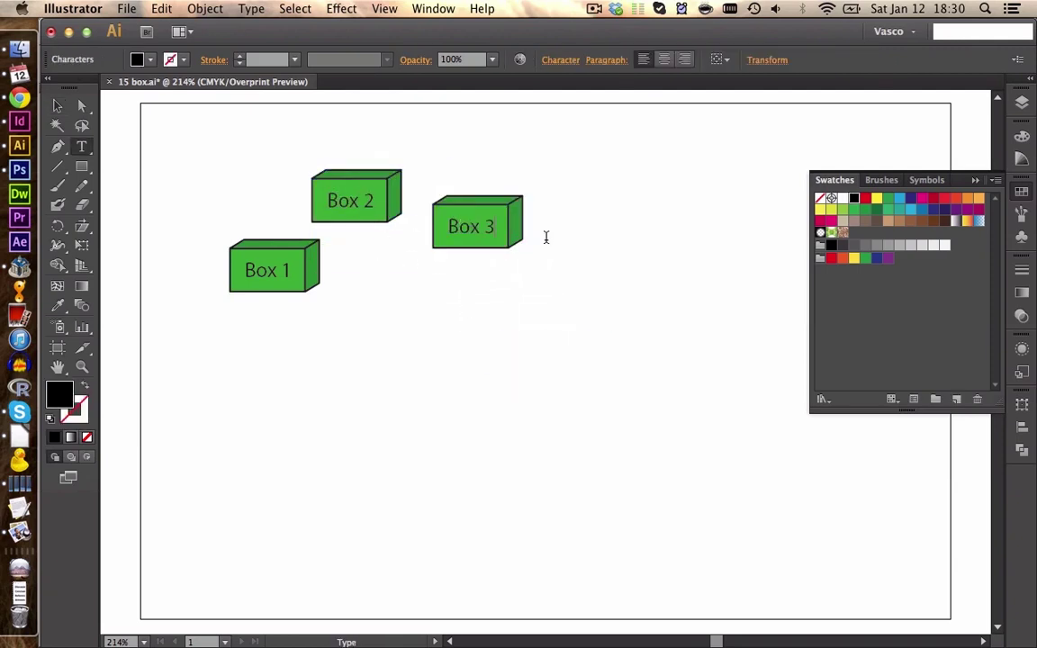
type("3")
Step: Fill the faces of Box 2 with orange, using a darker orange on its top and side faces
left_click(58, 106)
left_click(378, 194)
left_click(395, 196, "shift")
left_click(365, 174, "shift")
left_click(968, 199)
double_click(58, 392)
left_click(409, 240)
left_click(595, 213)
Step: Fill the faces of Box 3 with light blue, using a darker blue on its top and side faces
left_click(499, 224)
left_click(516, 222, "shift")
left_click(911, 210)
double_click(59, 394)
left_click(396, 258)
left_click(591, 215)
left_click(451, 341)
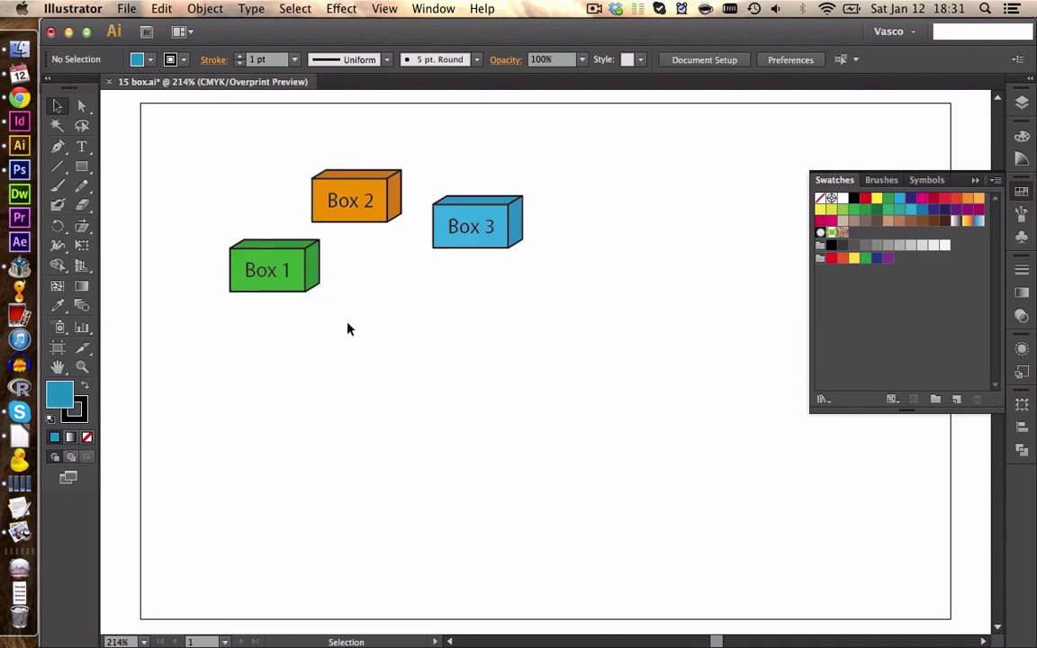
Step: Group the faces and label of Box 1, Box 2 and Box 3 into a separate group for each box
left_click_drag(348, 330, 212, 235)
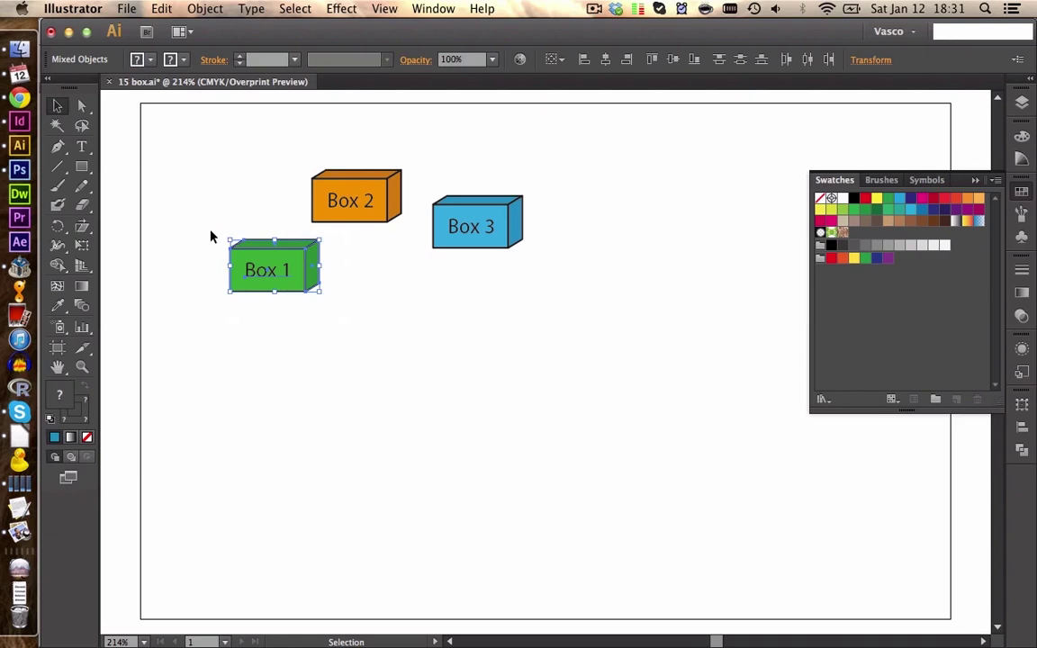
key("super+g")
left_click_drag(283, 154, 415, 230)
key("super+g")
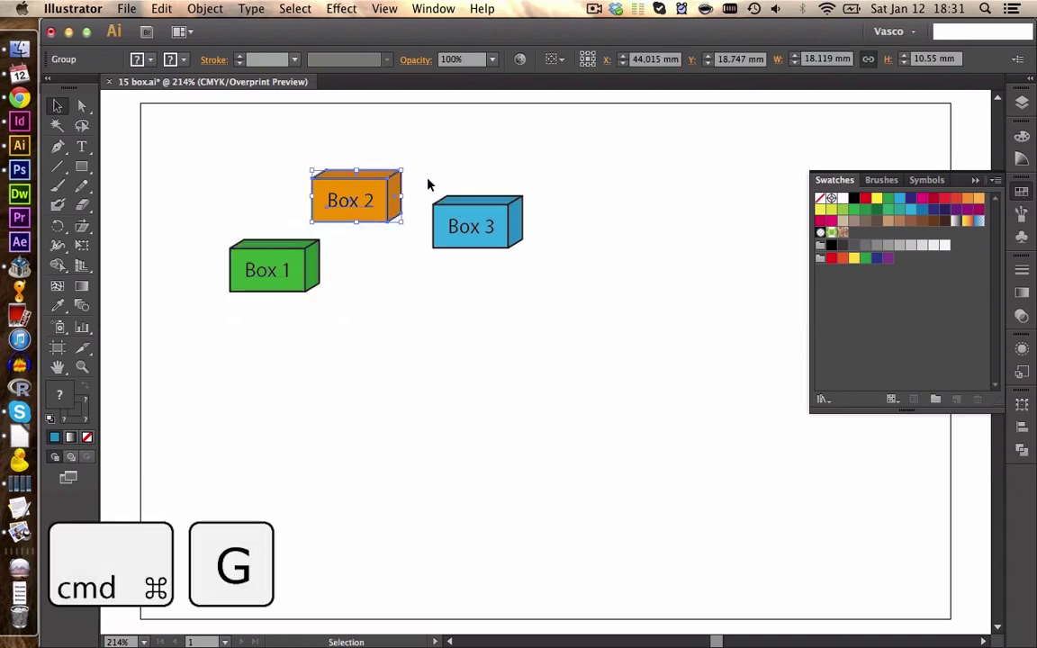
left_click_drag(428, 180, 558, 283)
key("super+g")
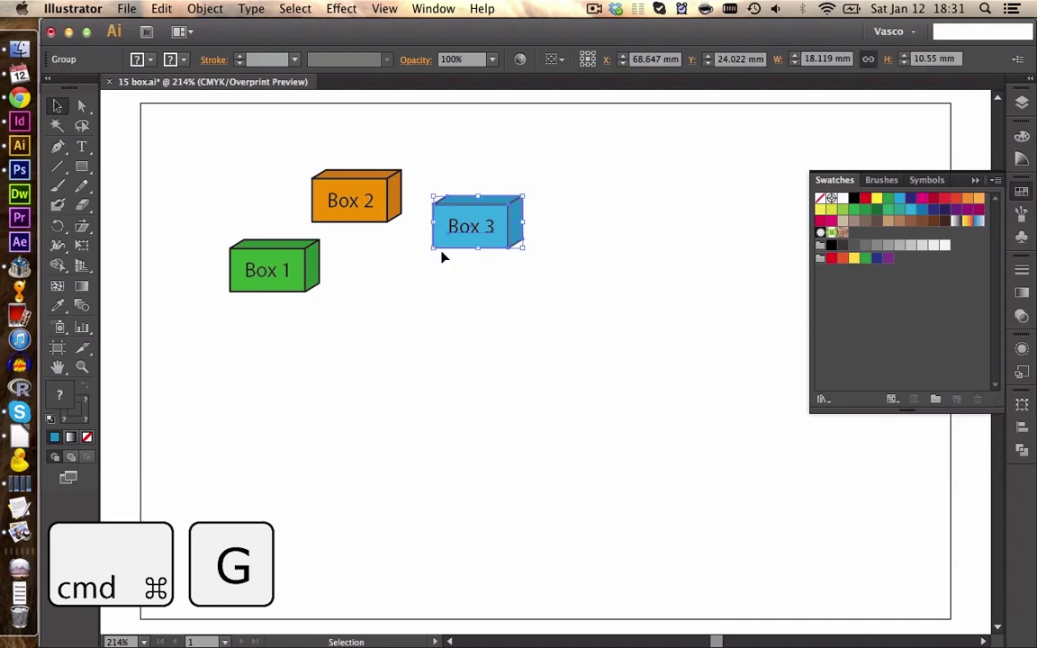
Step: Move the Box 2 and Box 3 groups so the three boxes overlap in a diagonal row rising from Box 1
left_click(486, 310)
left_click_drag(470, 225, 494, 219)
left_click(470, 368)
left_click(329, 338)
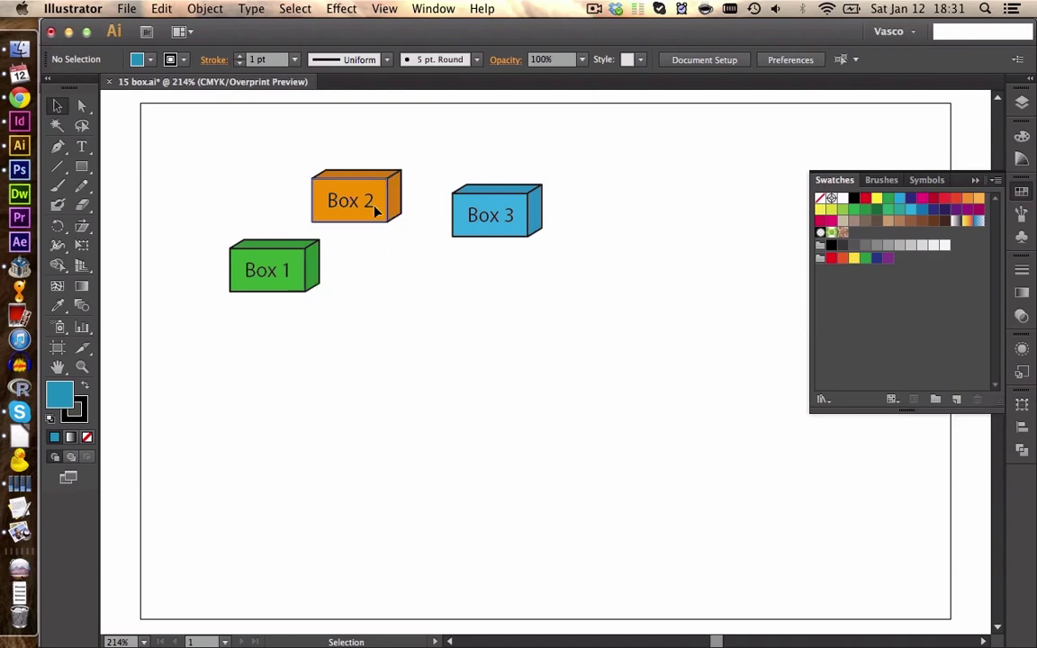
left_click_drag(378, 211, 356, 248)
left_click_drag(522, 224, 407, 213)
Step: Send the Box 2 group to the back, then send the Box 3 group to the back behind it
left_click(396, 263)
right_click(360, 263)
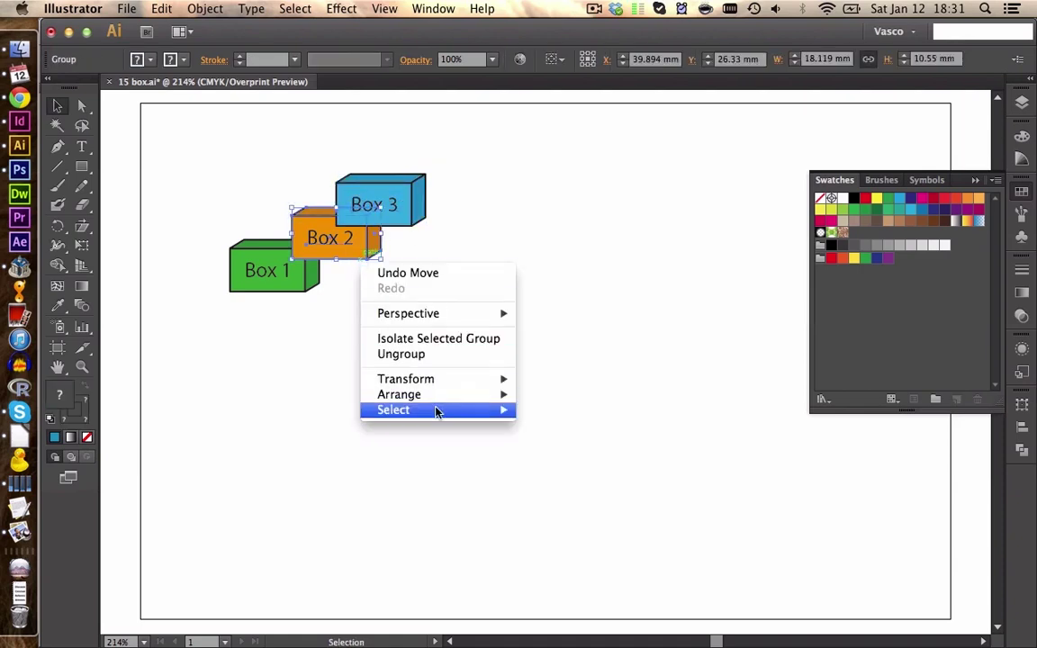
left_click(597, 427)
left_click(402, 209)
right_click(403, 209)
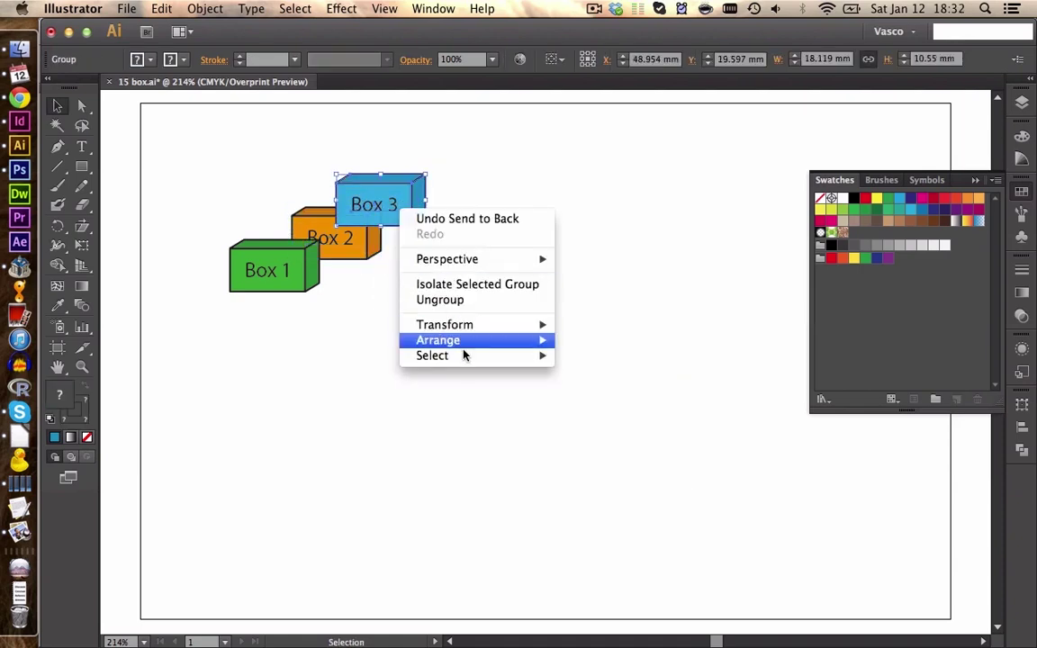
mouse_move(463, 342)
left_click(621, 386)
left_click(329, 287)
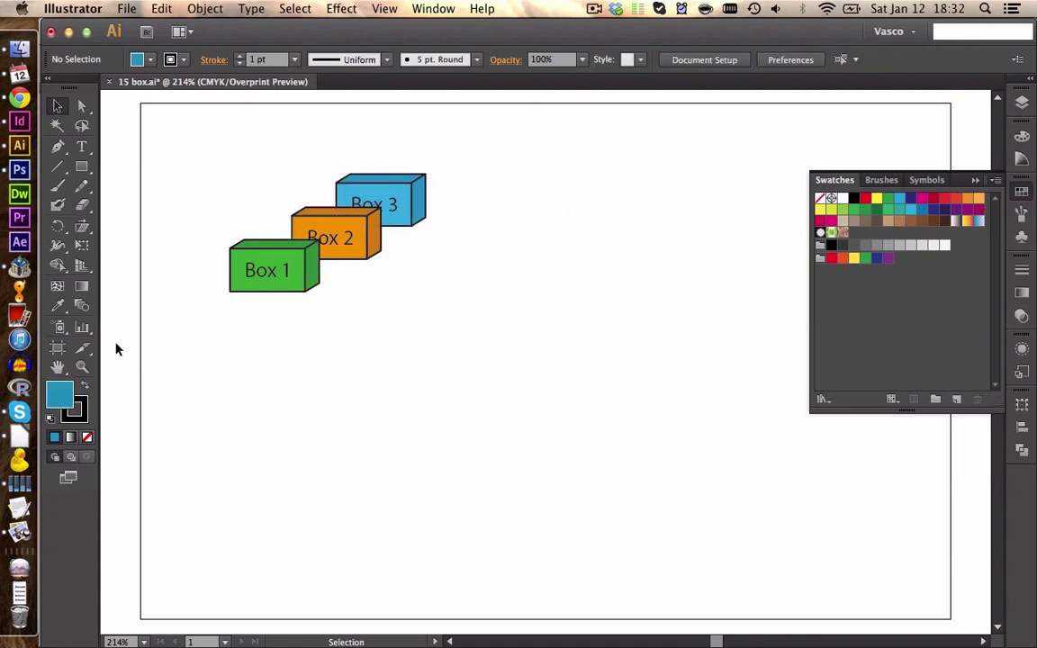
Step: Isolate the green Box 1 group and change its label to "Box A"
left_click(81, 367)
left_click_drag(212, 155, 469, 314)
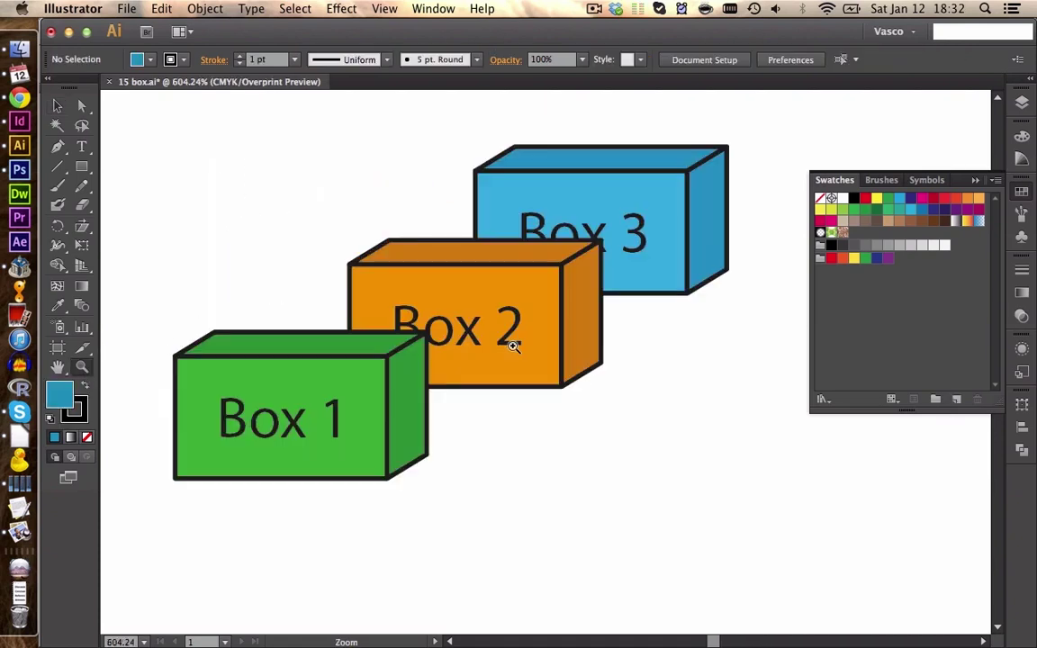
left_click(57, 106)
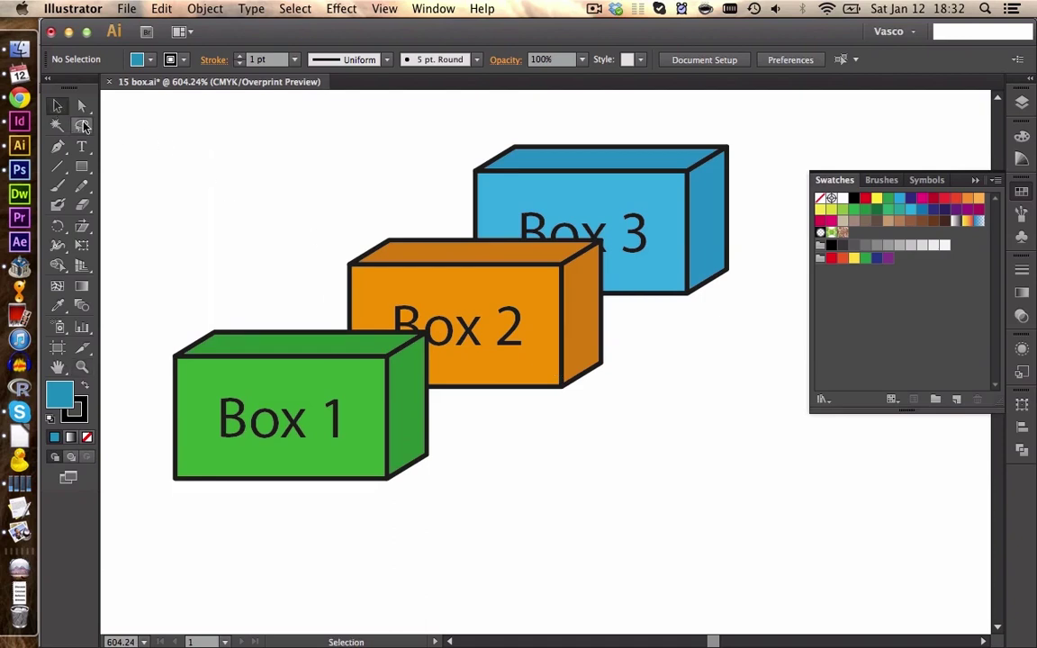
left_click(367, 413)
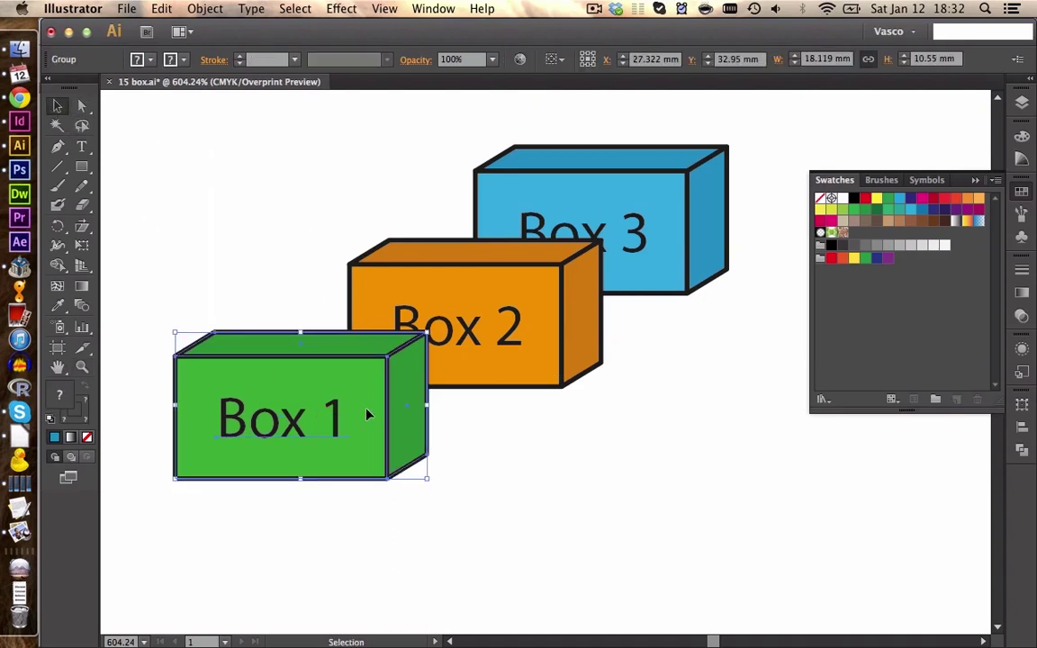
double_click(408, 474)
left_click(346, 421)
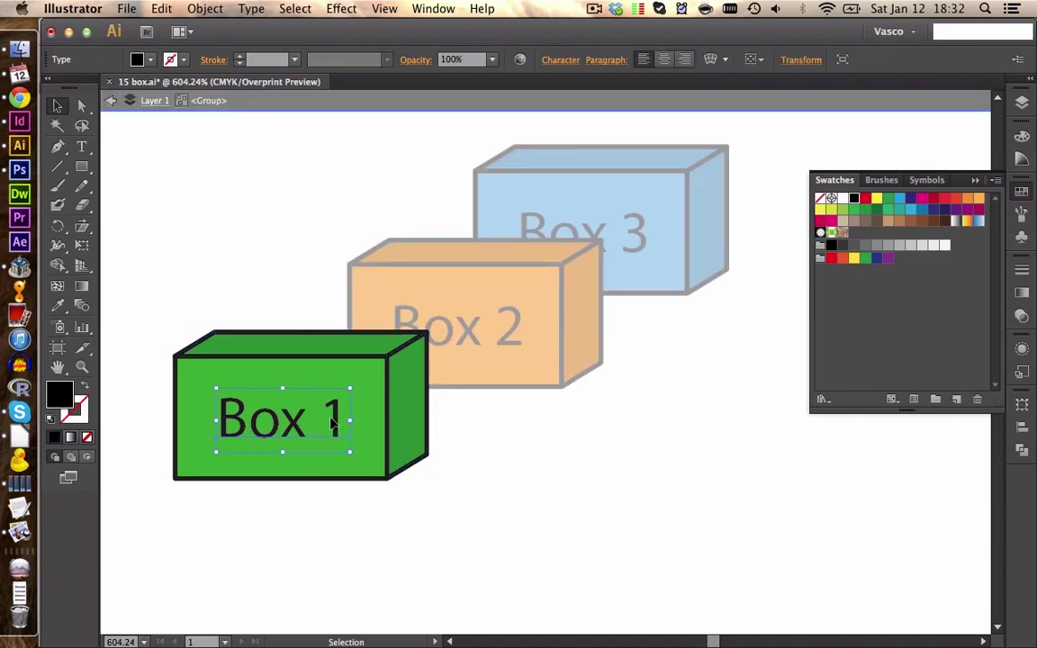
double_click(314, 415)
left_click_drag(335, 411, 355, 414)
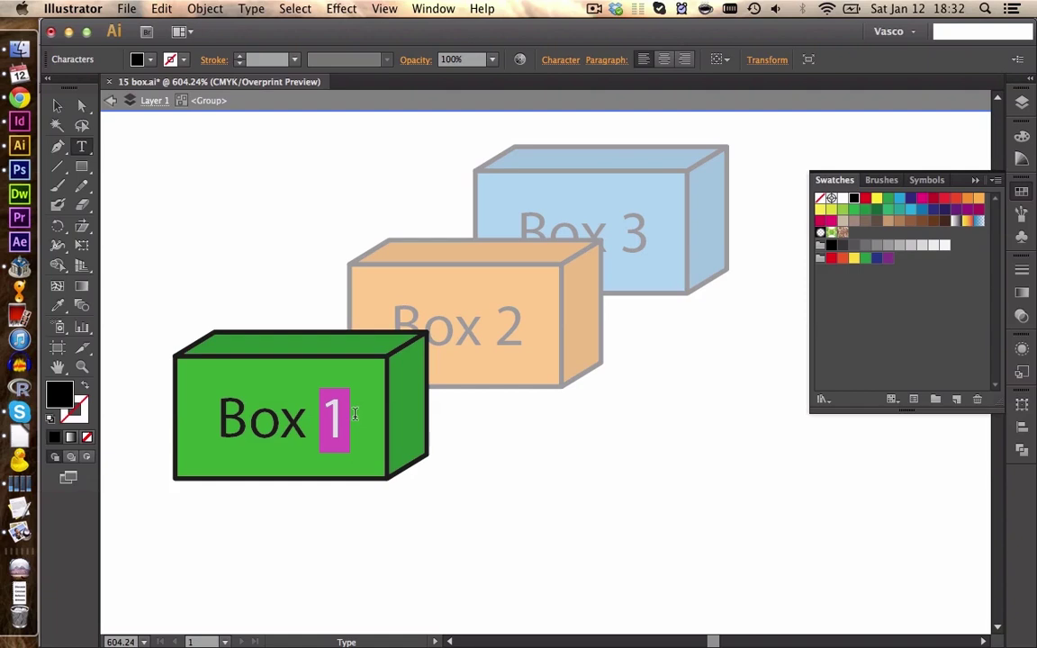
type("A")
left_click(57, 105)
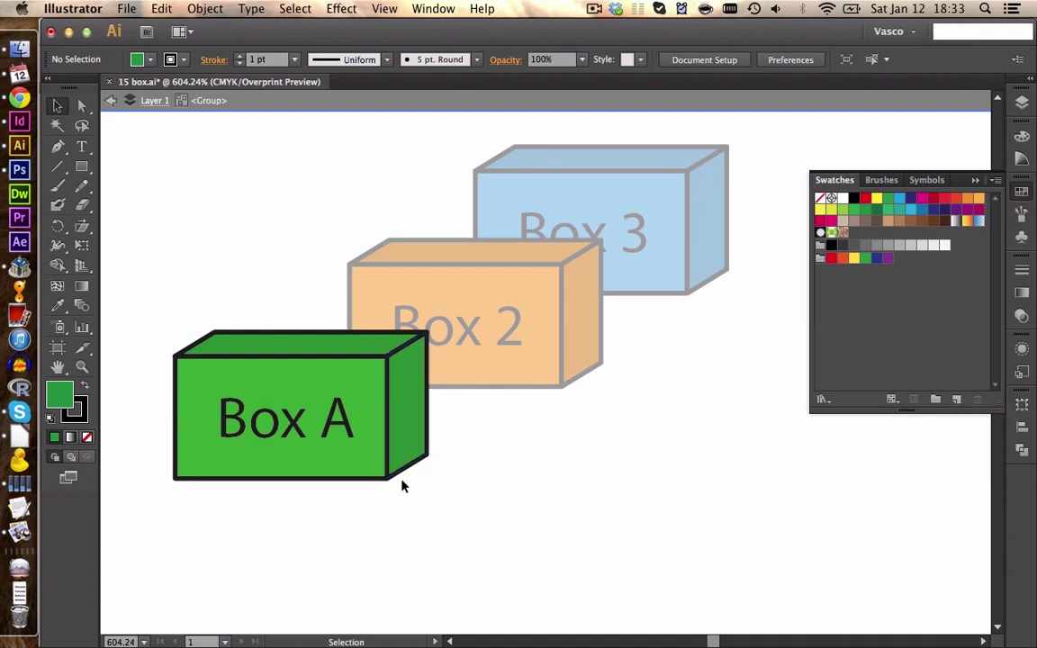
Step: Copy the lower slanted edge of the side face of Box A
key("a")
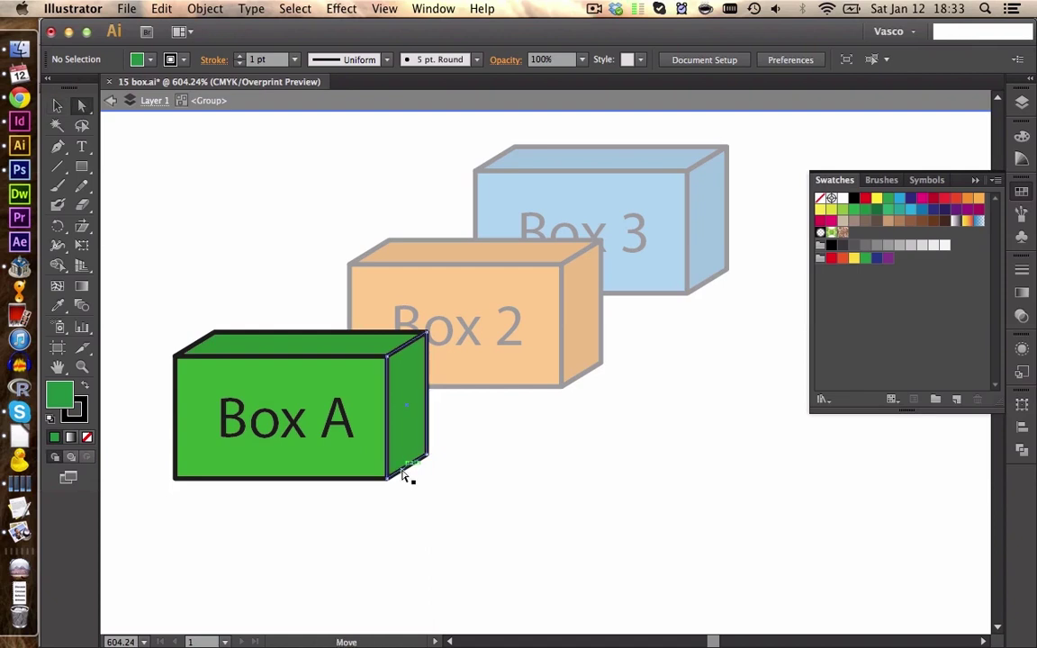
left_click(405, 473)
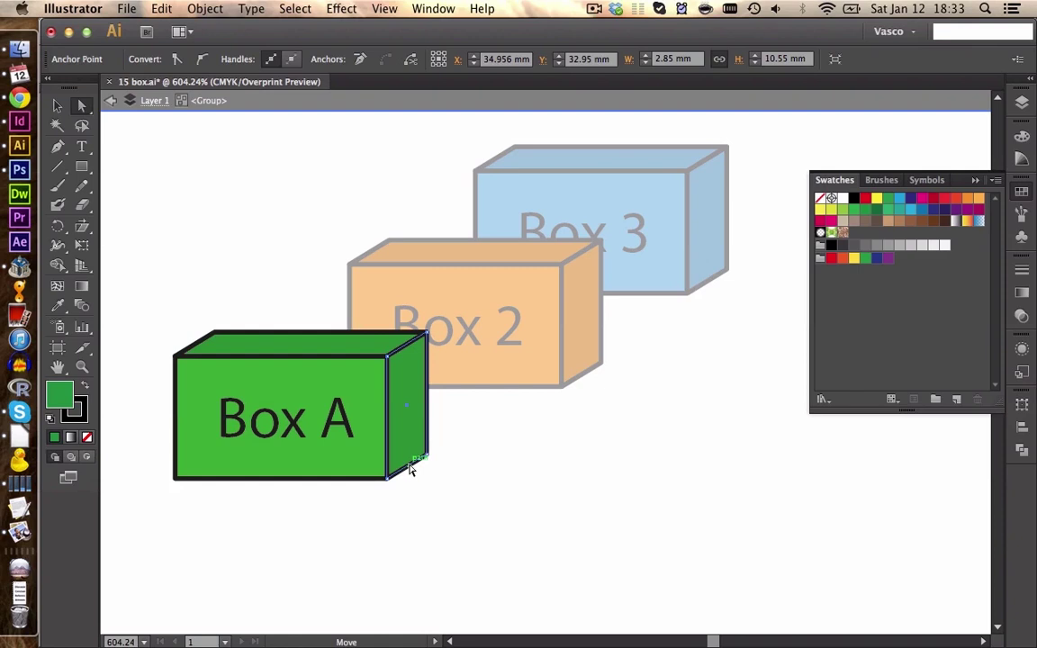
key("v")
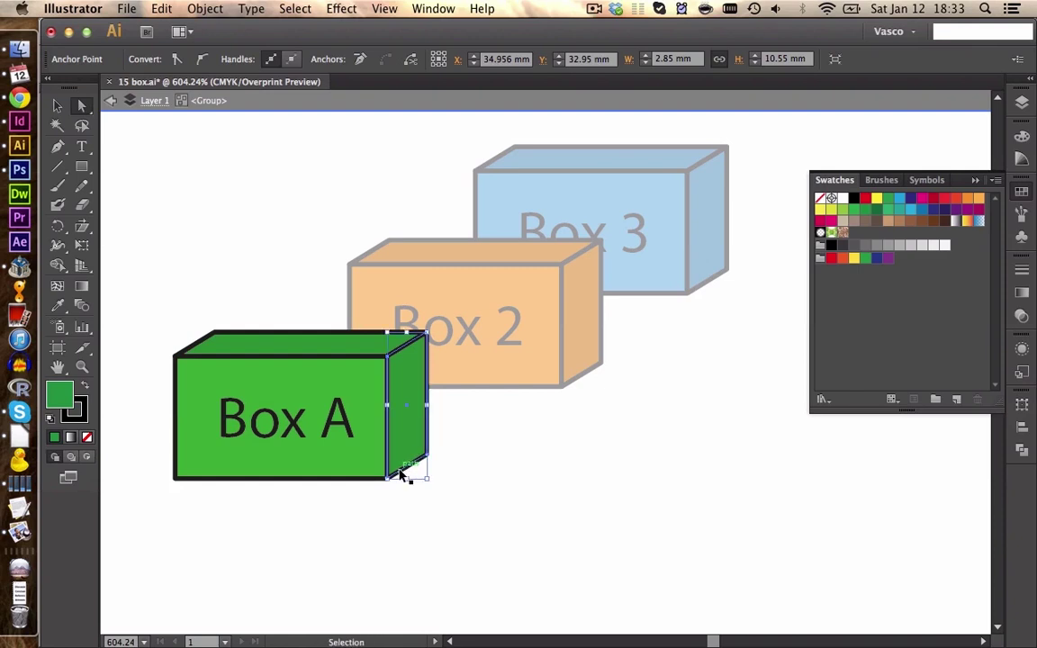
key("super+v")
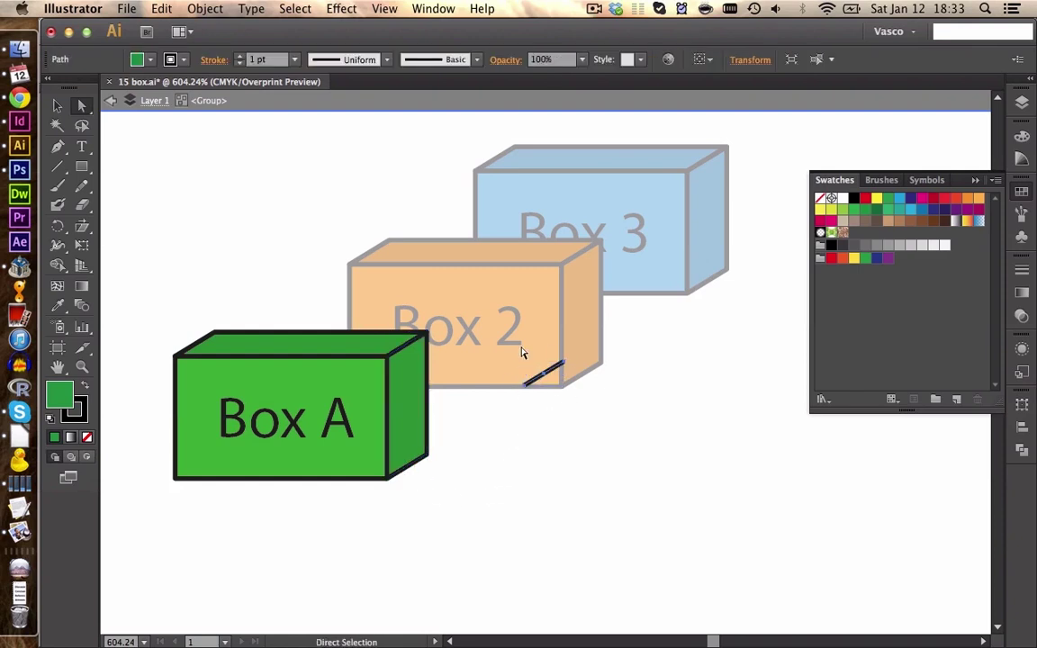
mouse_move(486, 344)
left_mouse_down()
mouse_move(579, 412)
mouse_move(610, 410)
left_mouse_up()
key("v")
key("Delete")
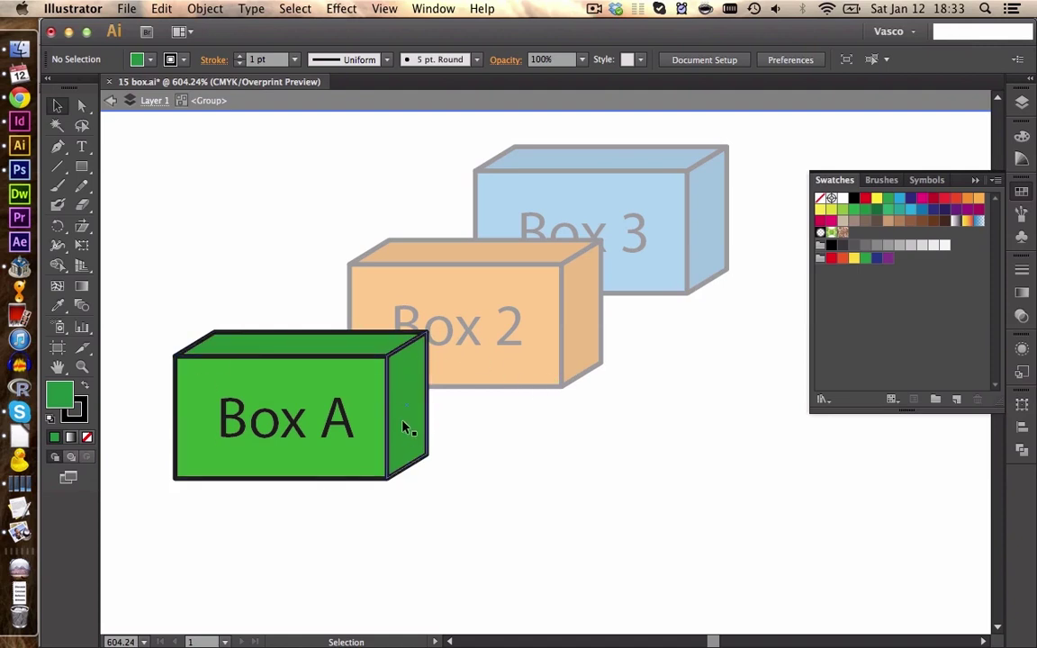
Step: Leave group isolation and paste the copied edge, keeping a single copy in the empty area below Box 2
key("Escape")
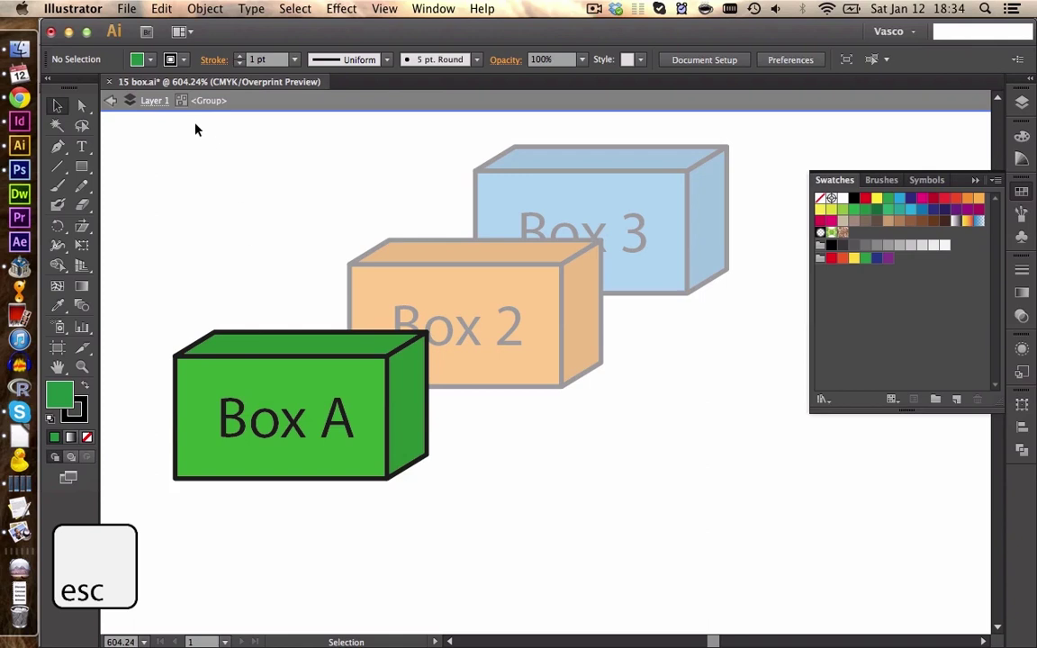
key("Escape")
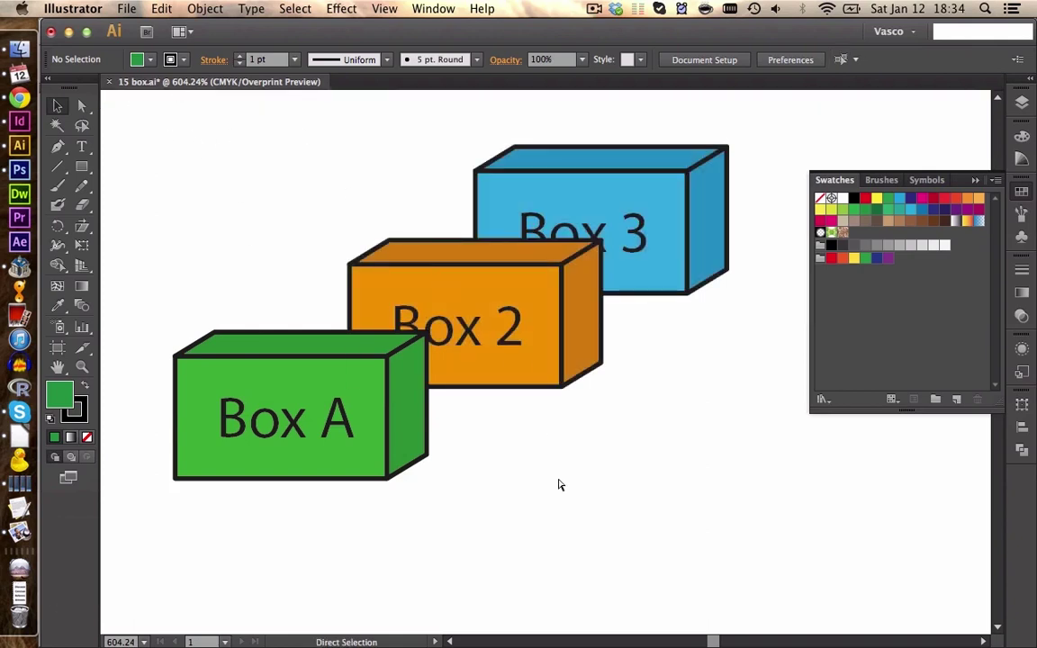
key("super+v")
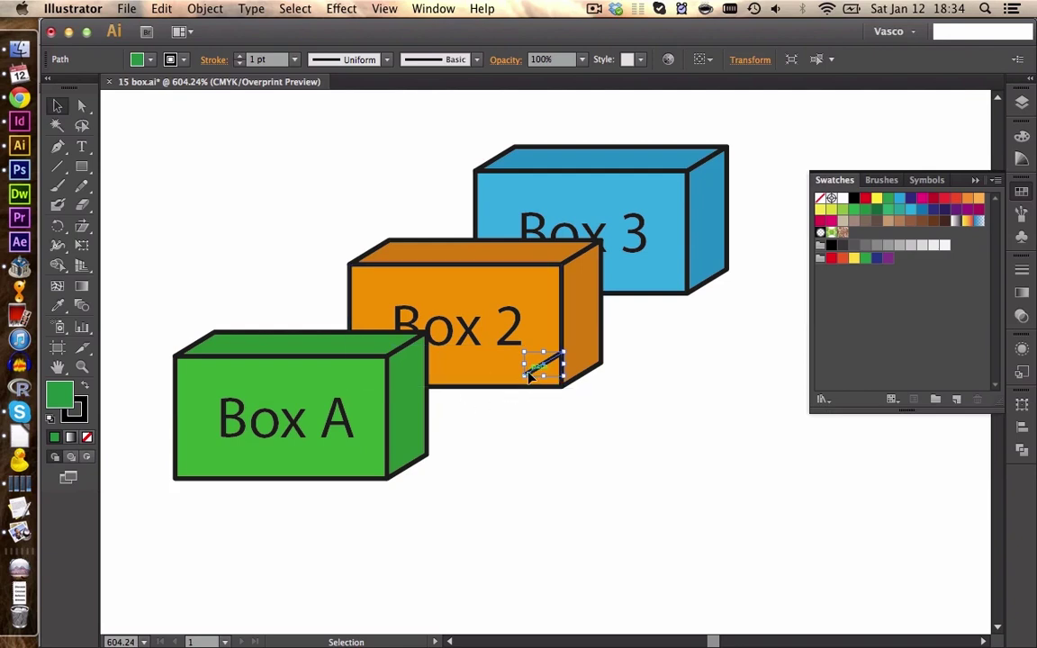
left_click_drag(531, 372, 532, 462)
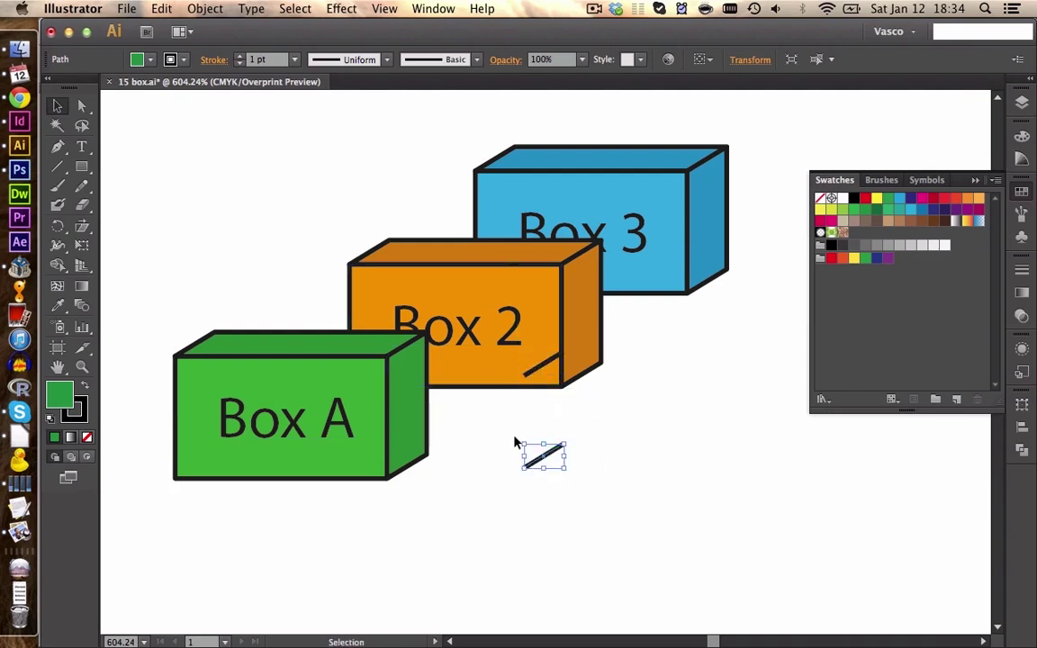
left_click(540, 366)
key("Delete")
Step: Turn off Scale Strokes & Effects for the pasted edge and stretch it both ways into a long diagonal line
left_click_drag(494, 418, 619, 509)
left_click(748, 60)
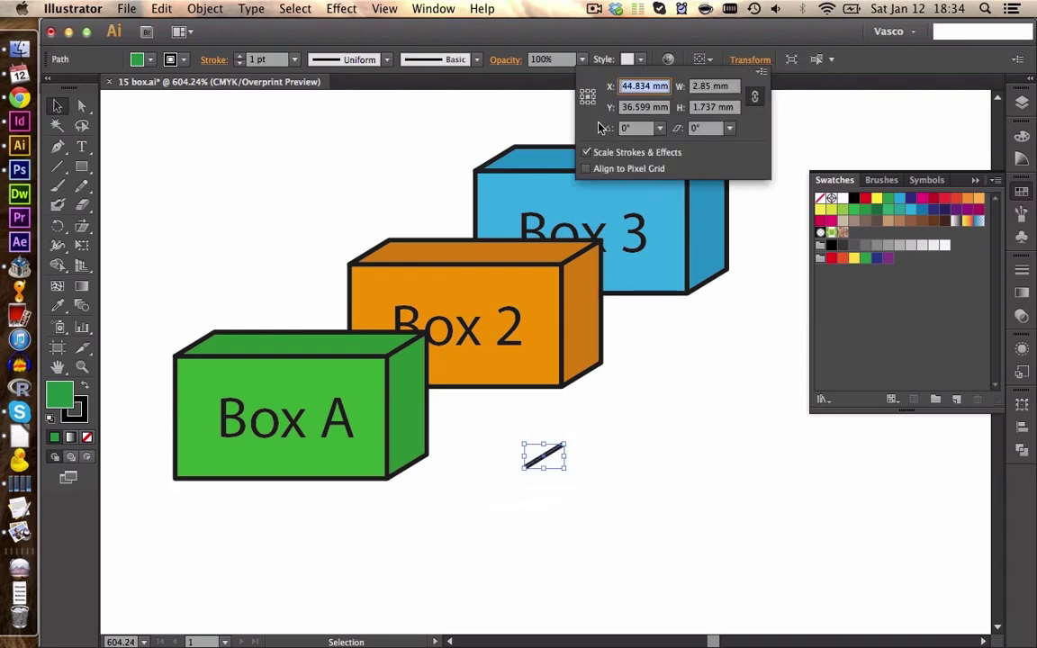
left_click(586, 154)
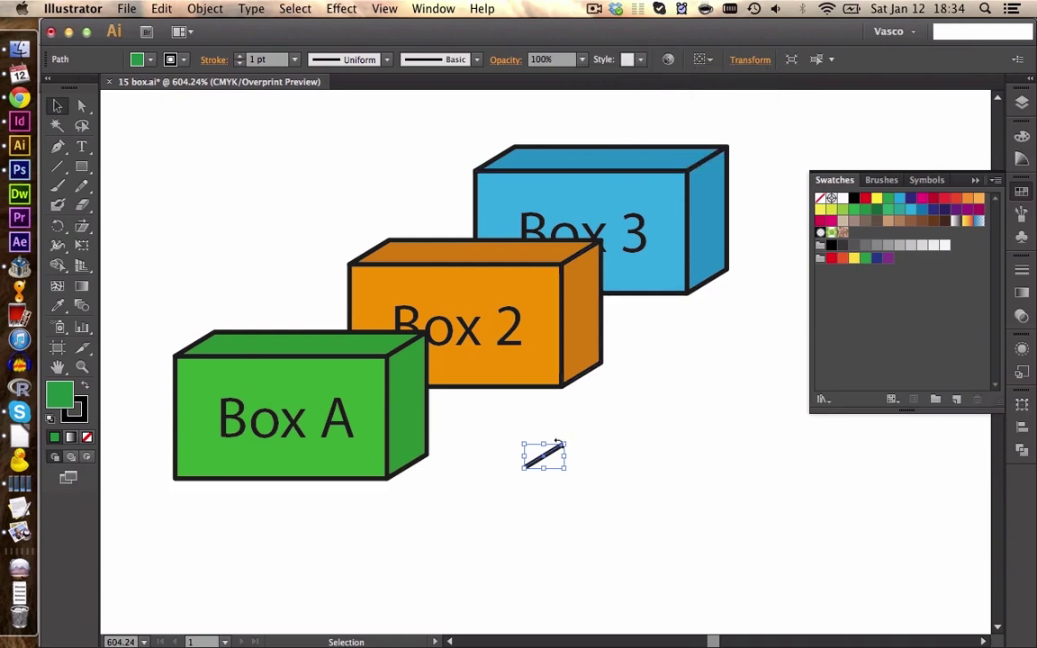
left_click_drag(563, 445, 808, 296)
left_click_drag(525, 469, 339, 579)
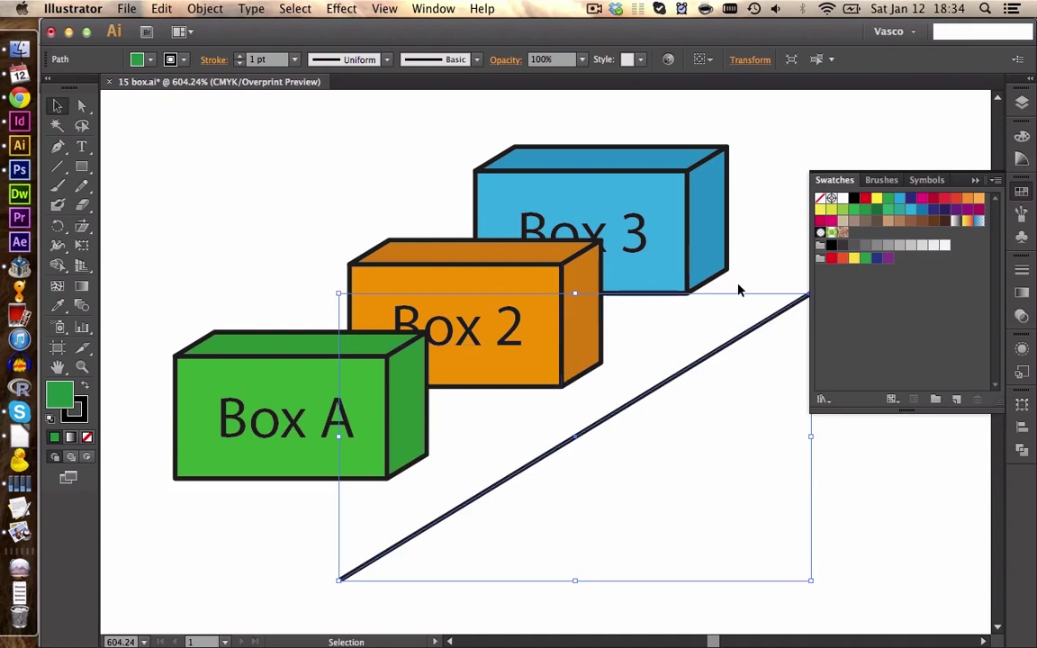
Step: Move Box A, Box 2 and Box 3 so that the lower edges of their side faces rest on the diagonal line
left_click(744, 237)
left_click_drag(425, 445, 455, 498)
left_click_drag(535, 328, 566, 368)
left_click_drag(628, 228, 704, 259)
Step: Select the three box groups, show the Align options and distribute the boxes evenly along the diagonal
left_click_drag(289, 176, 628, 393)
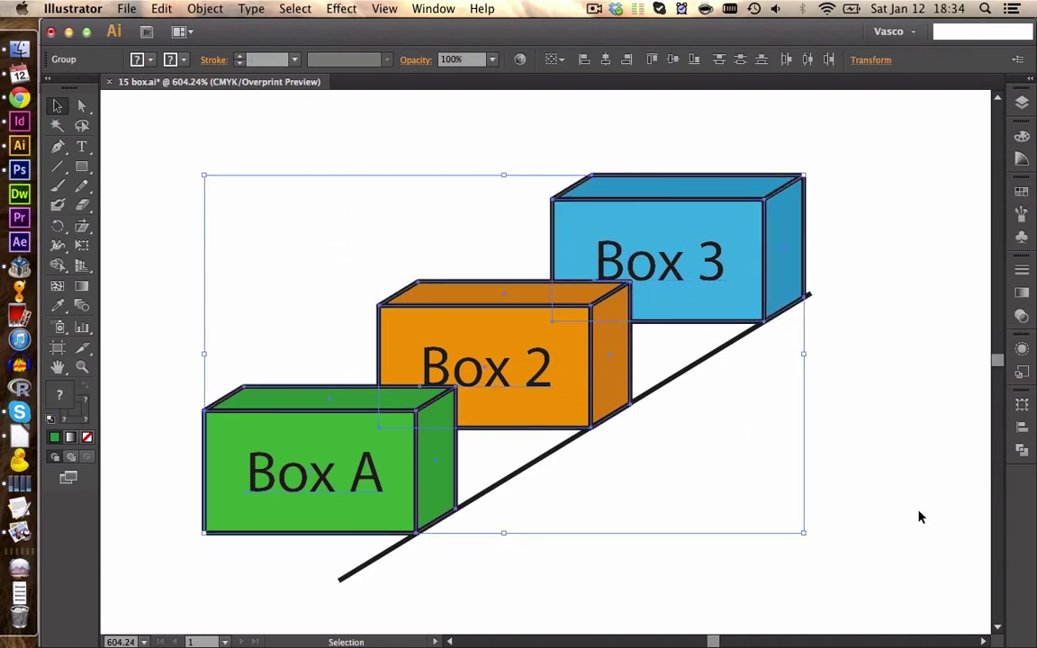
left_click(1021, 428)
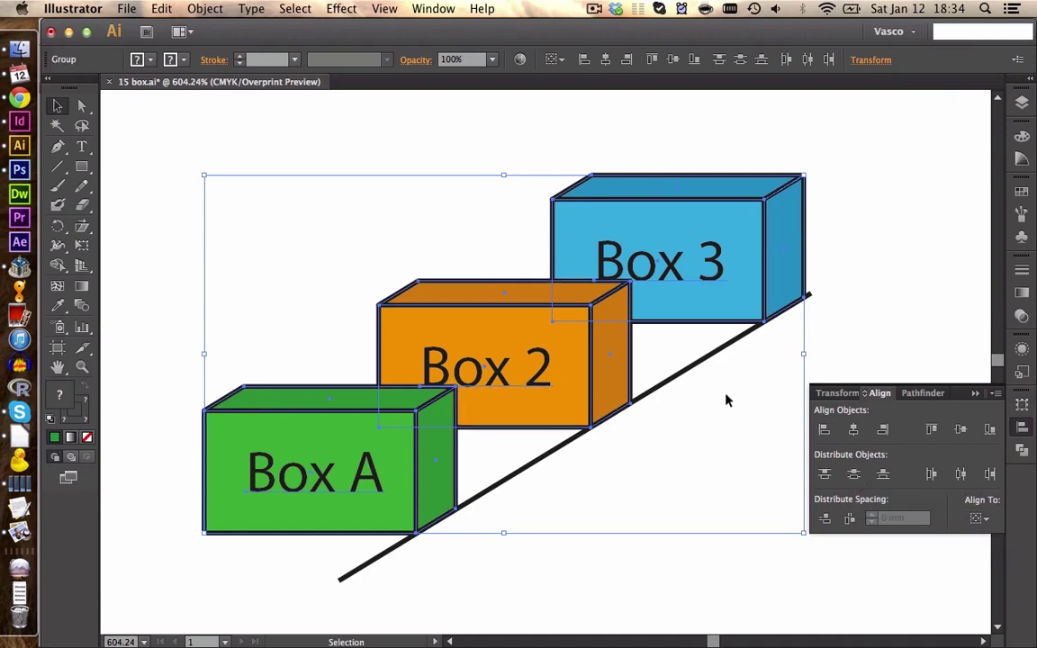
left_click(468, 432)
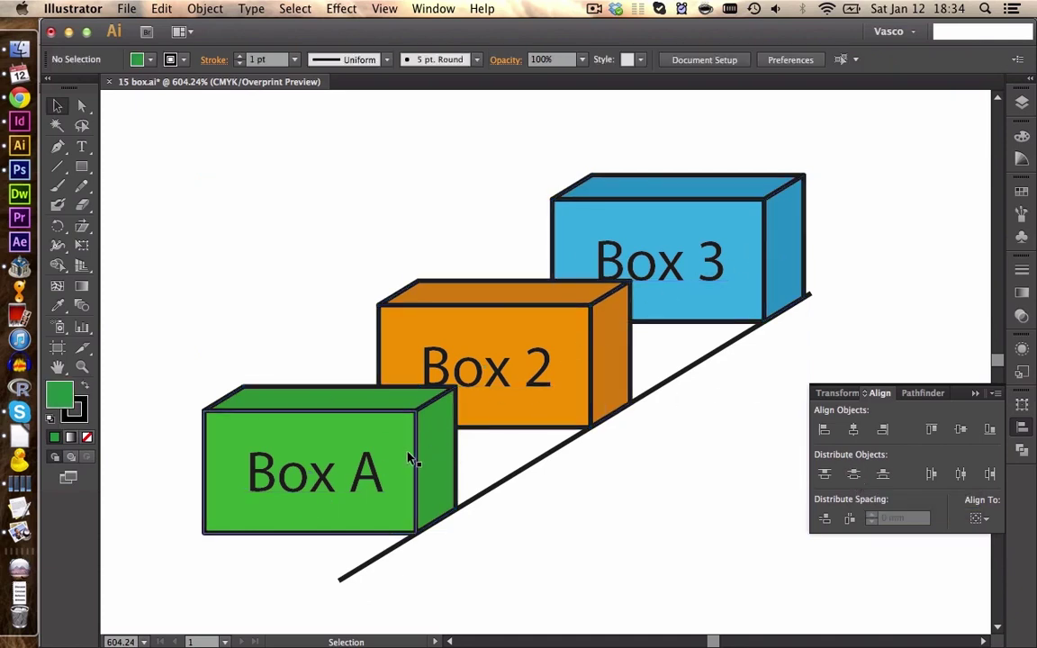
left_click(571, 391)
left_click(650, 522)
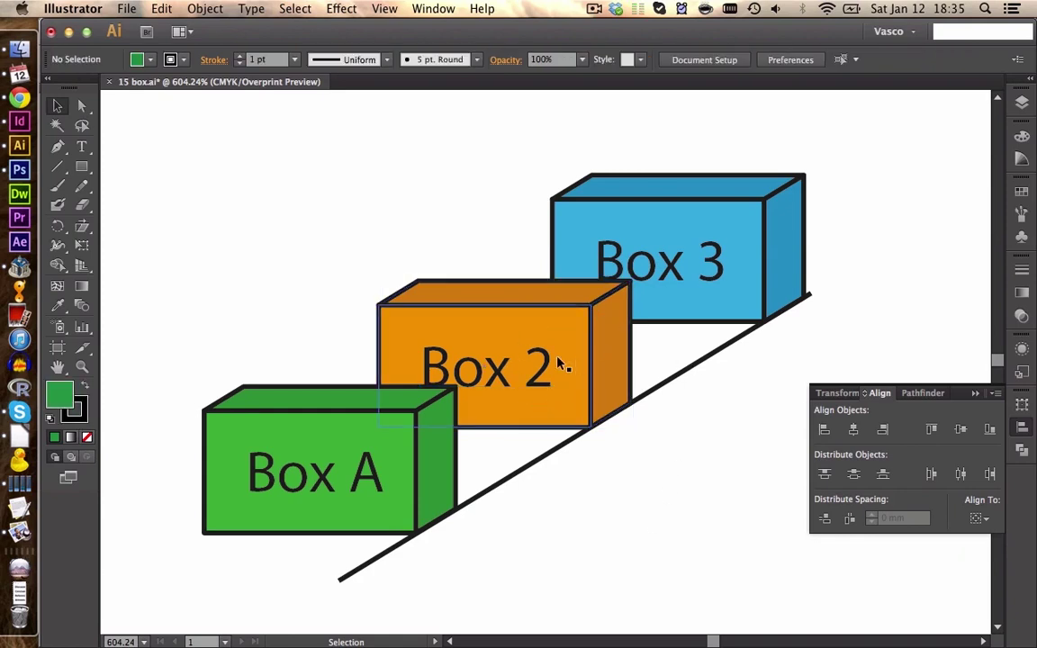
Step: Move Box 3 farther up and right, shift Box 2 slightly, and distribute the three boxes vertically without the line
left_click_drag(711, 251, 757, 198)
left_click_drag(622, 365, 632, 349)
left_click_drag(725, 211, 711, 229)
left_click_drag(270, 209, 616, 498)
left_click(754, 328, "shift")
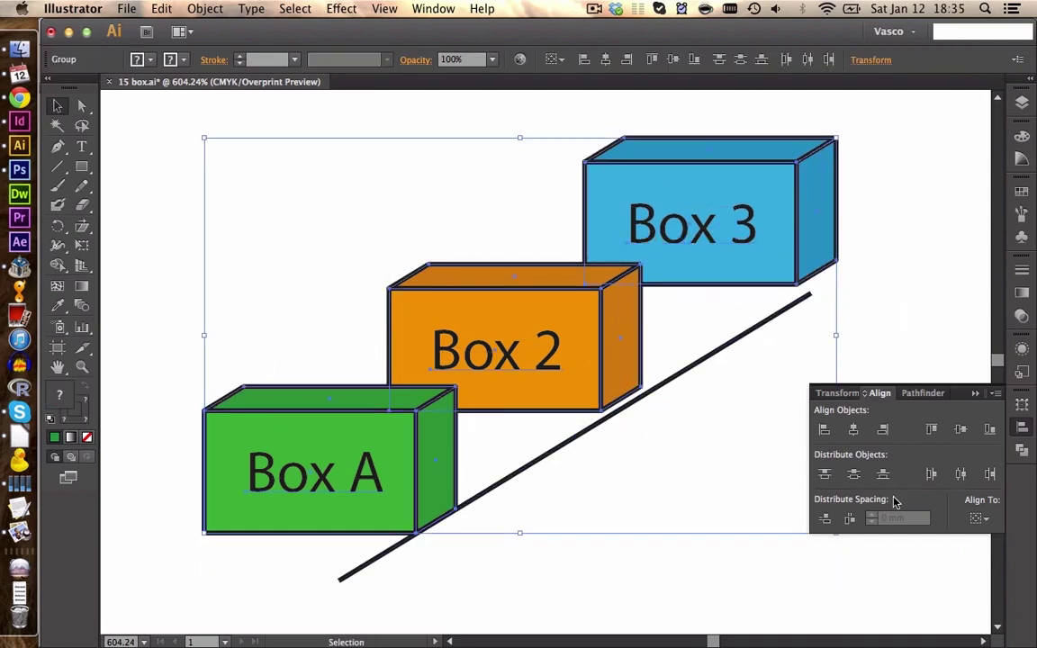
left_click(681, 414)
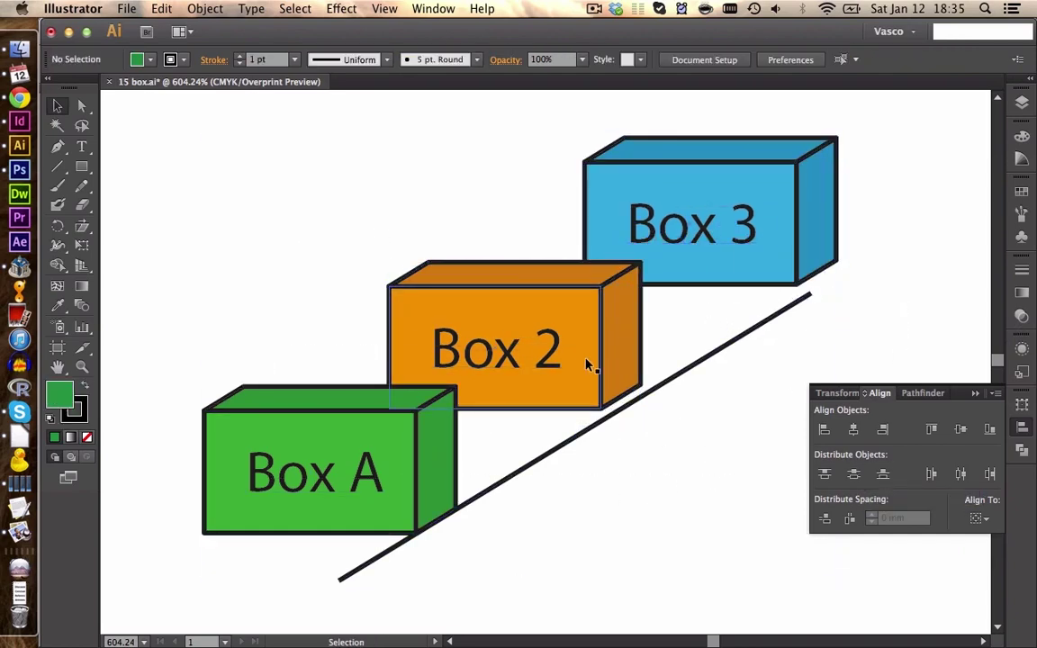
Step: Nudge Box 2 to the right until the lower edge of its side face meets the diagonal line
left_click(586, 363)
key("Right")
key("Right")
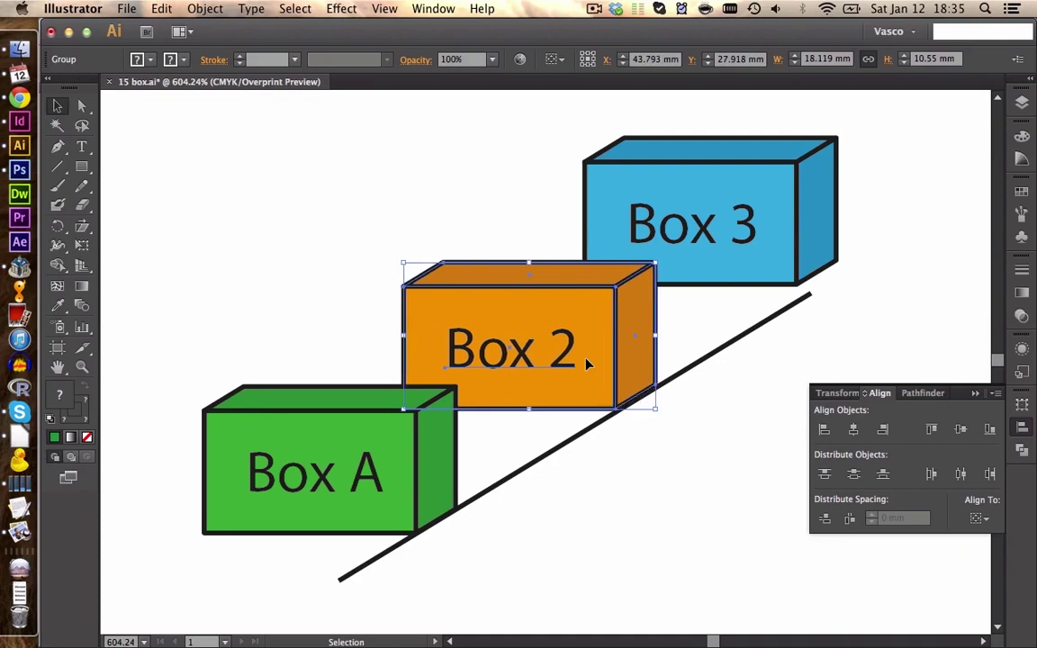
key("Right")
Step: Extend the diagonal line's upper end and shift Box 3 right so its side face rests on the line
left_click(747, 189)
left_click(810, 294)
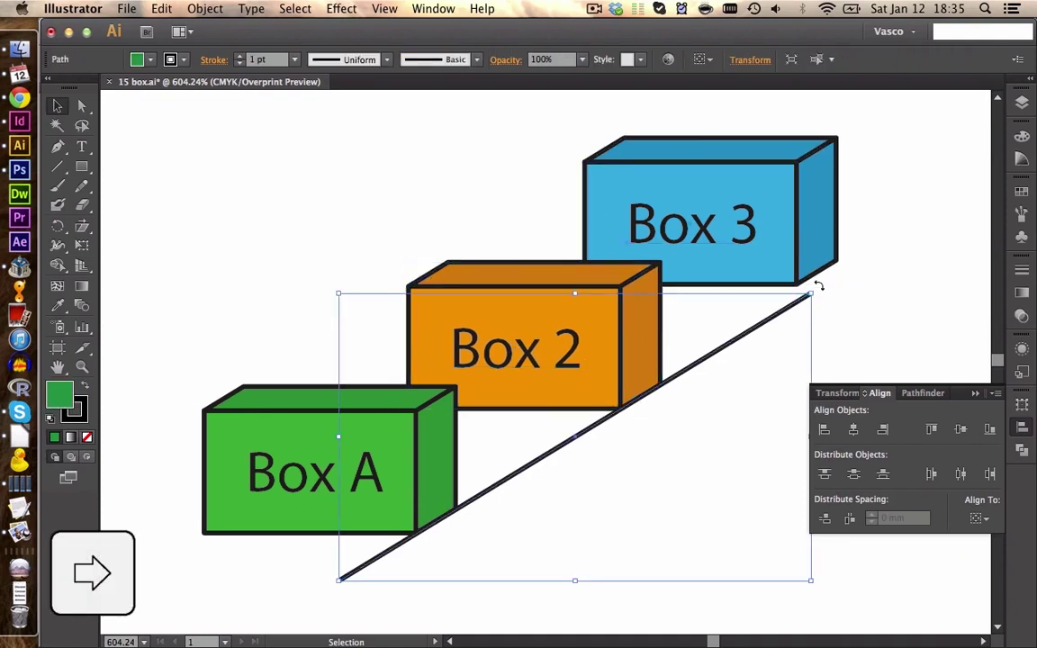
left_click_drag(810, 295, 839, 238)
left_click(933, 234)
left_click(816, 239)
left_click(886, 353)
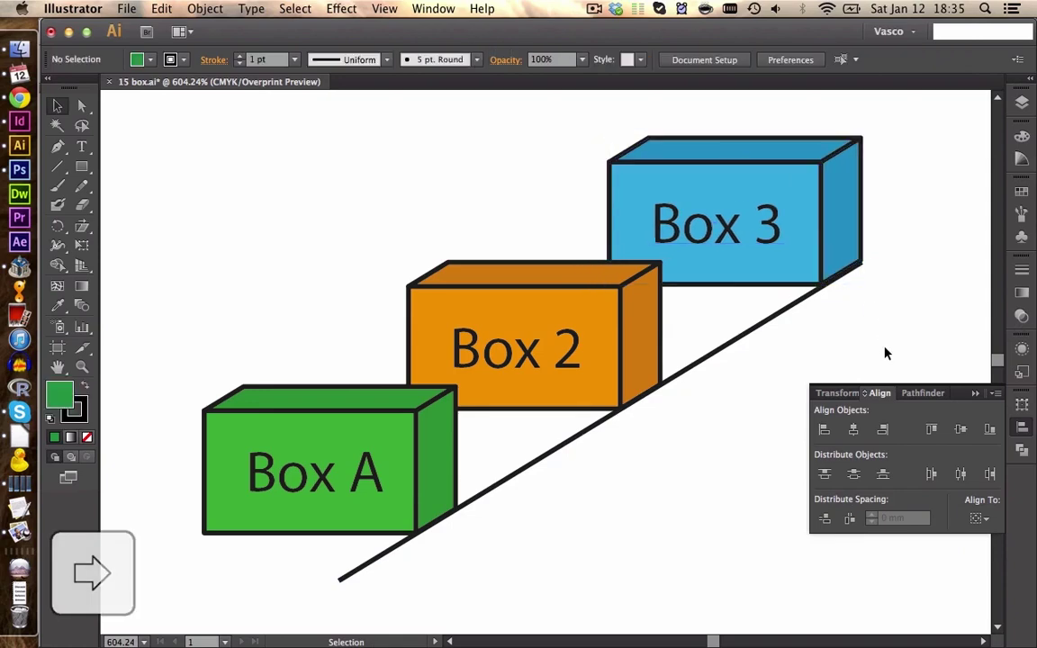
Step: Nudge Box 3 right in Outline view to match the diagonal line exactly, and return to Overprint Preview
left_click(385, 8)
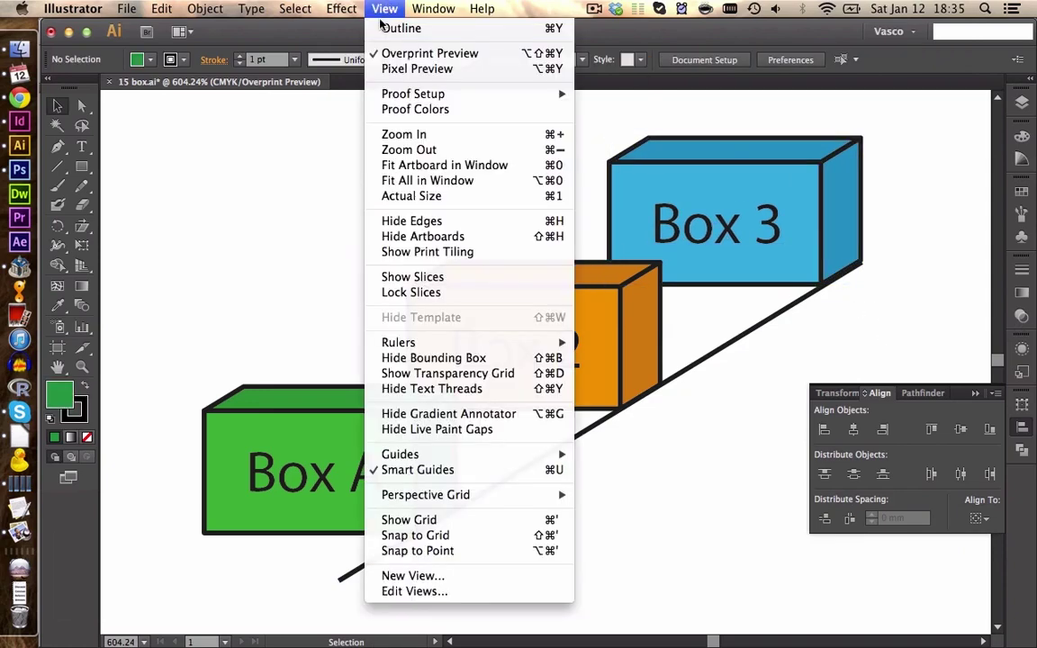
left_click(401, 27)
left_click(779, 231)
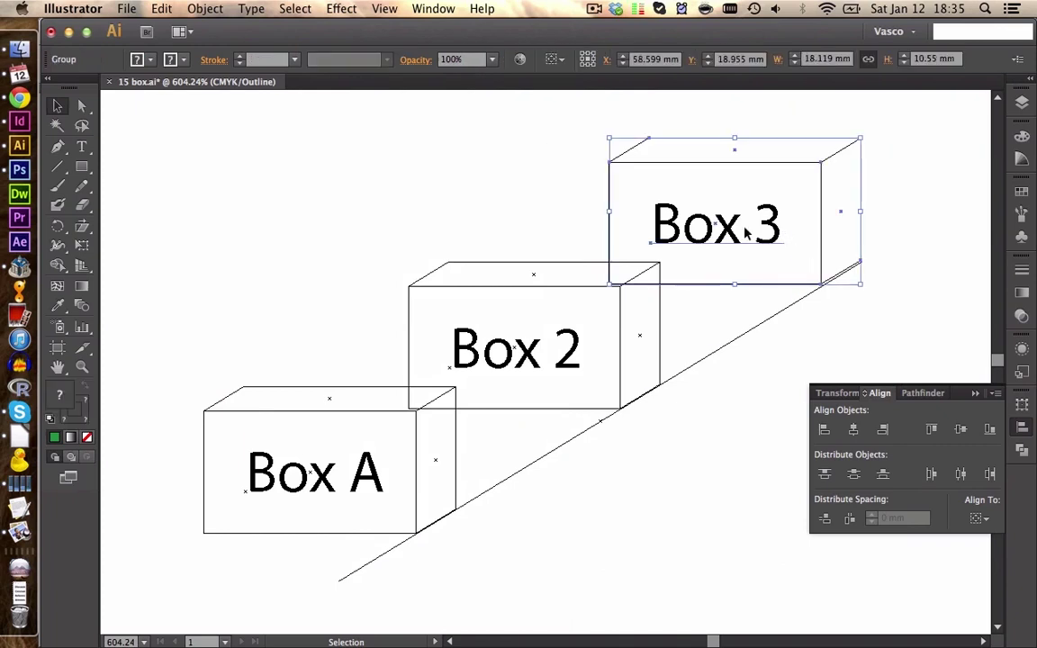
key("Right")
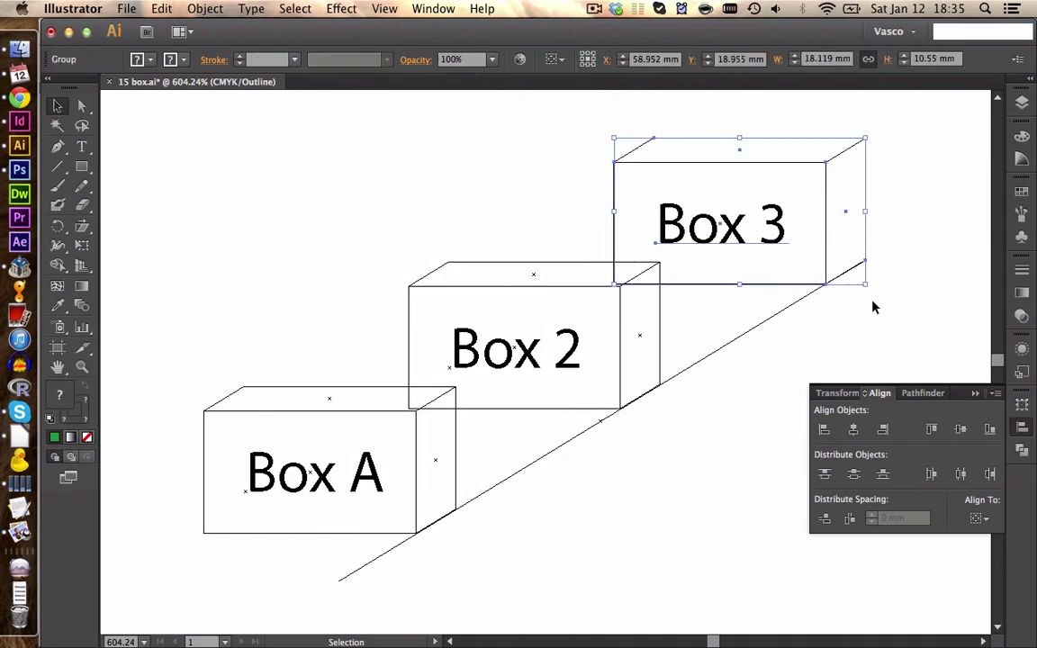
left_click(872, 307)
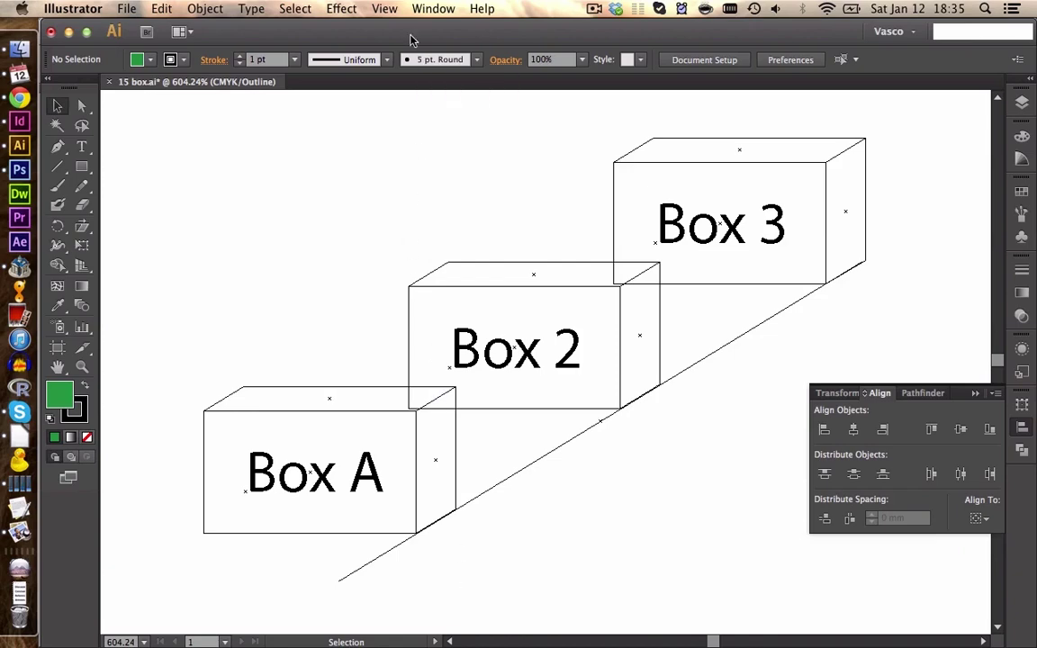
left_click(390, 8)
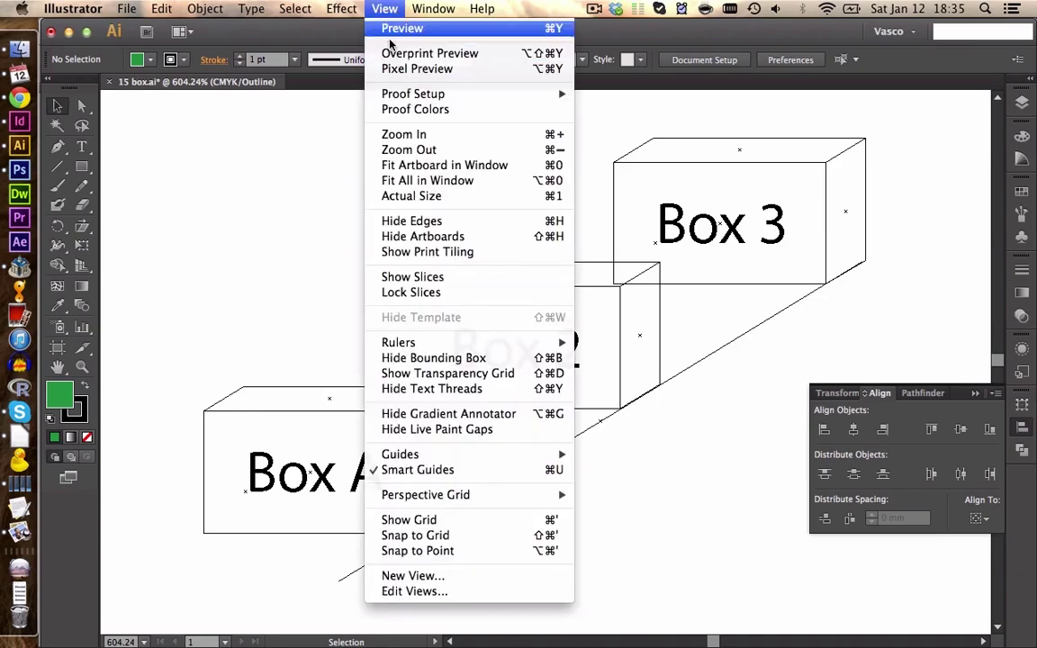
left_click(414, 54)
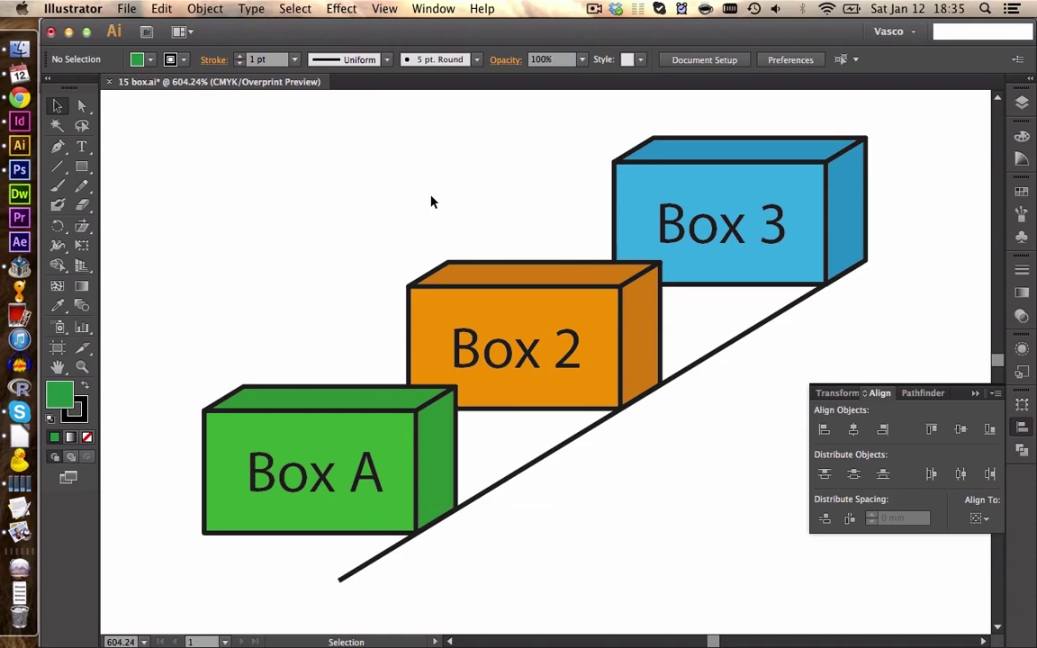
Step: Move the diagonal line away from the boxes to the empty area above and to the left of them
left_click_drag(563, 450, 278, 215)
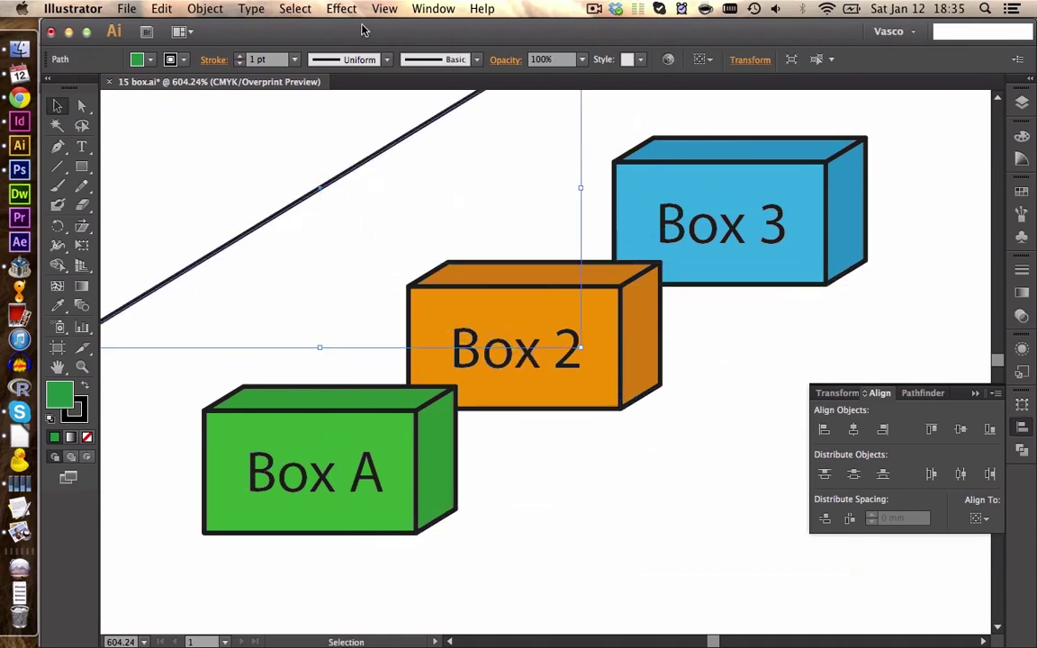
left_click(385, 9)
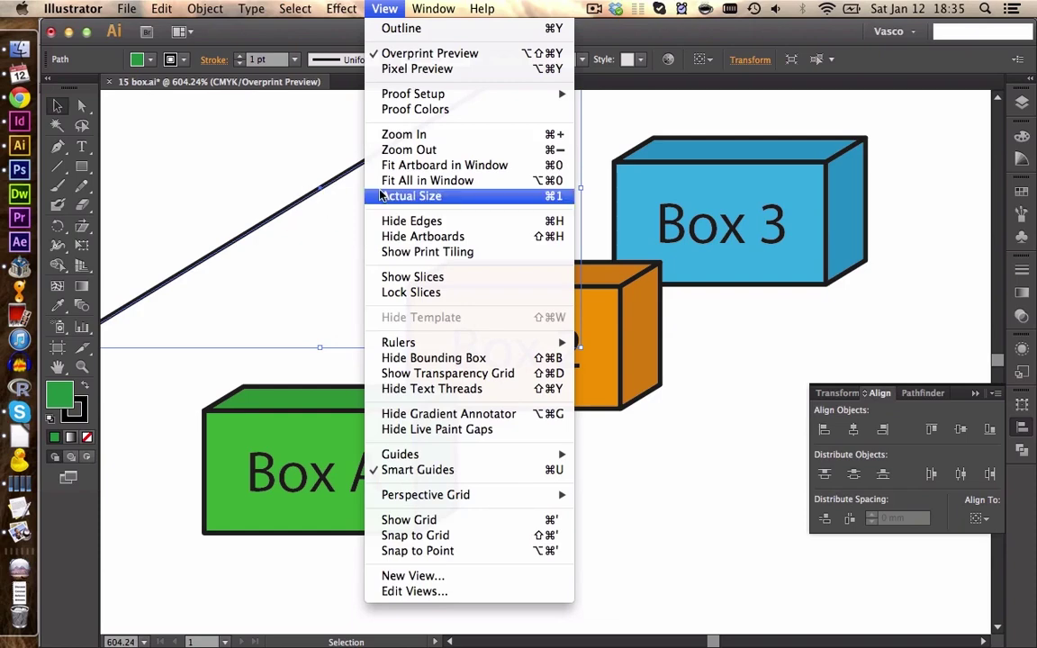
left_click(406, 186)
left_click(461, 257)
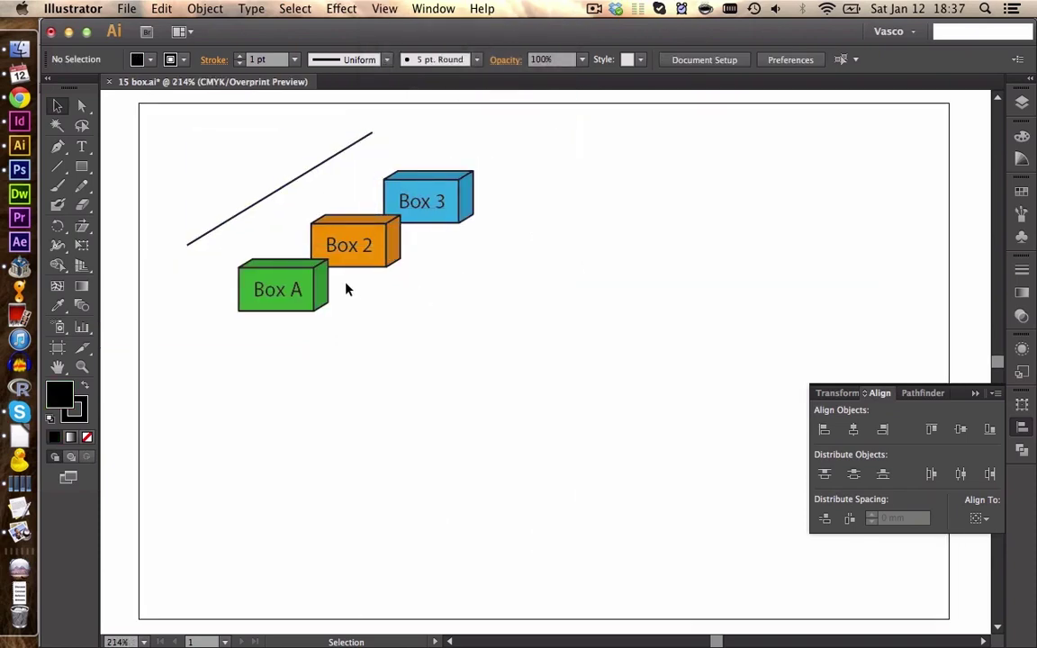
Step: Show the stroke options and draw a straight horizontal line from the centre of Box A's side face to past Box 2
key("z")
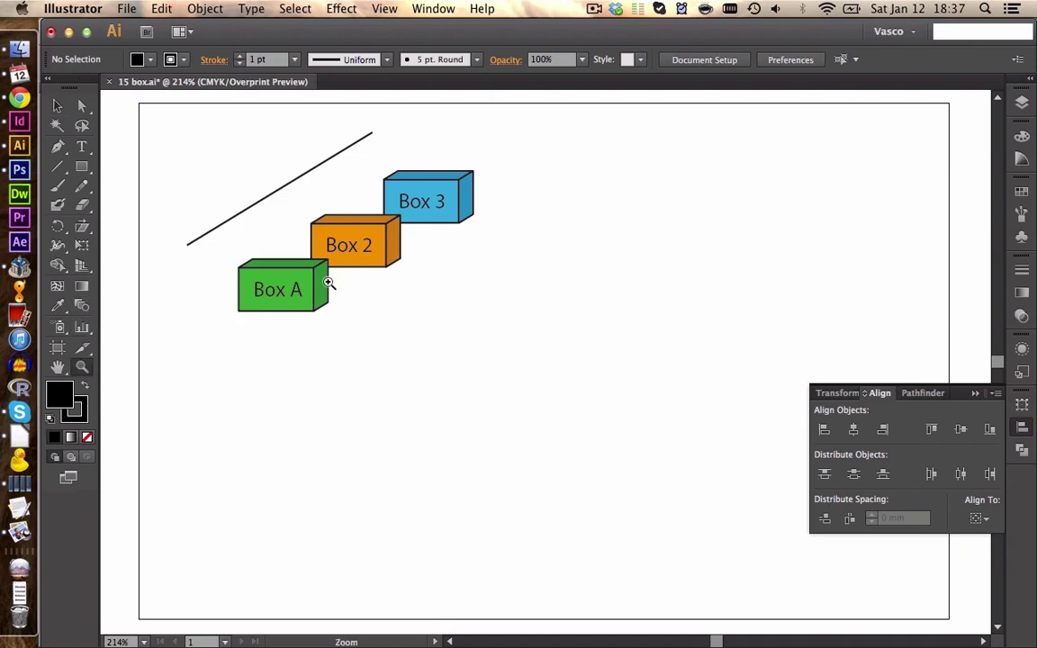
left_click_drag(183, 144, 629, 355)
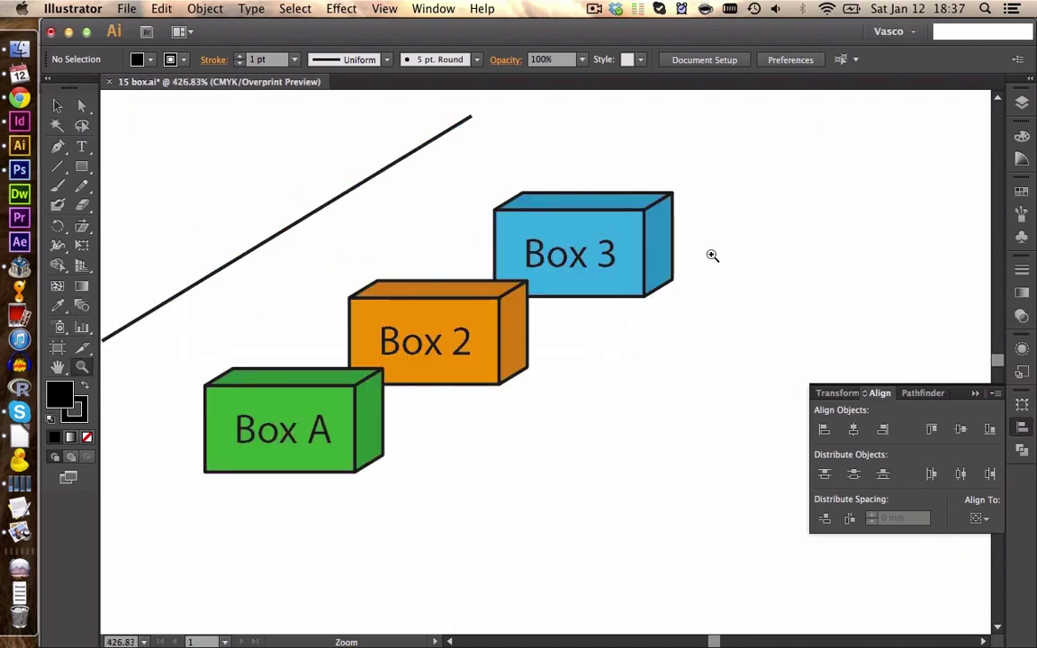
left_click(1022, 269)
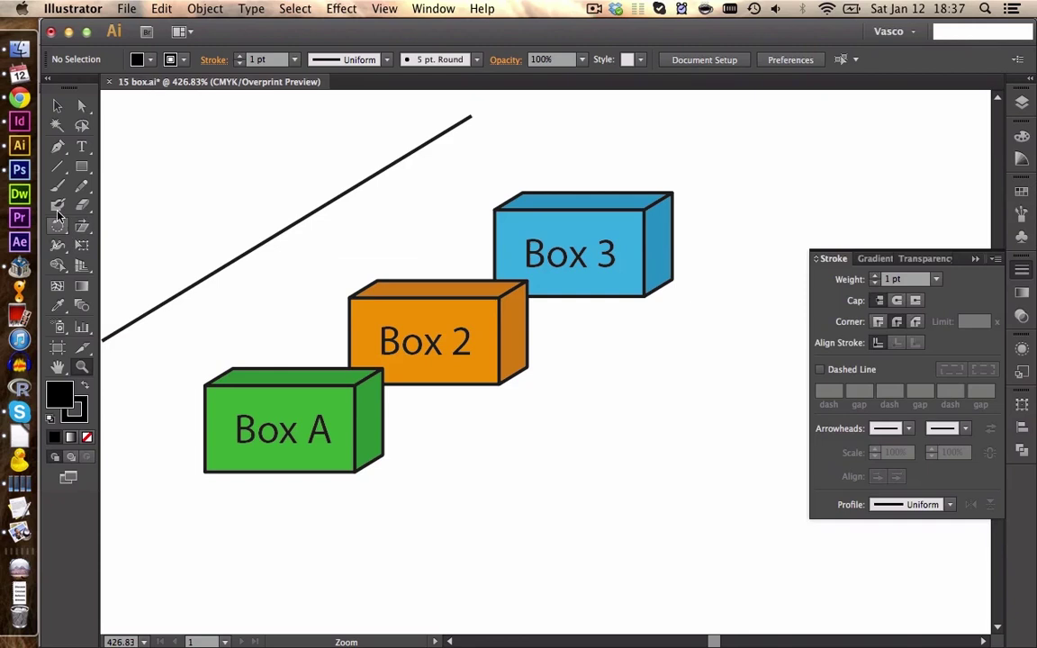
left_click(60, 168)
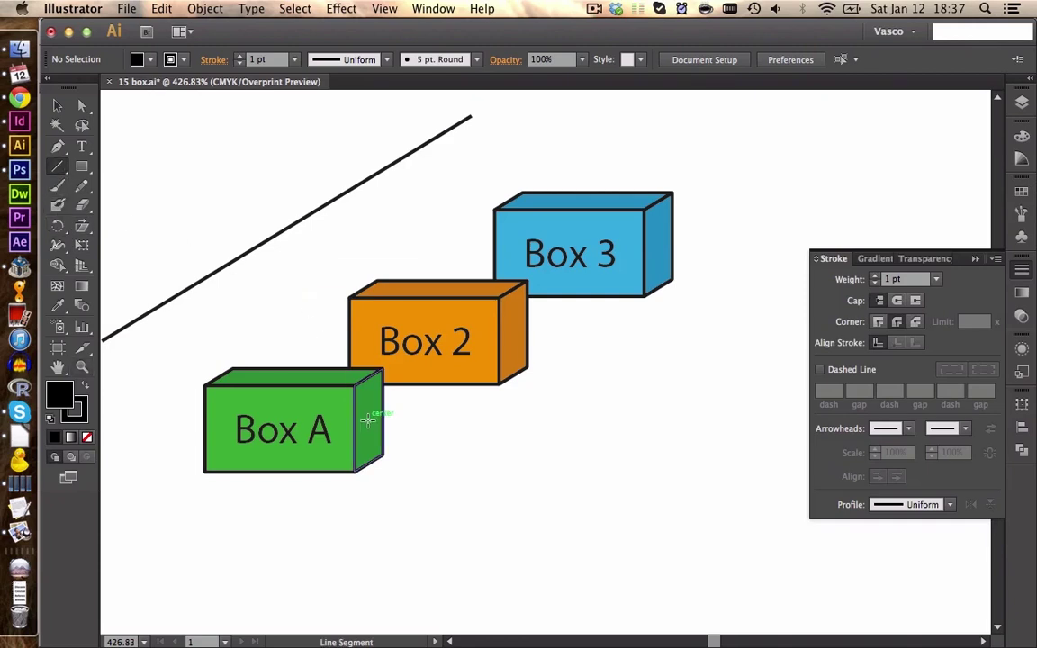
mouse_move(368, 420)
left_mouse_down()
mouse_move(473, 409)
mouse_move(548, 417)
left_mouse_up()
key("shift")
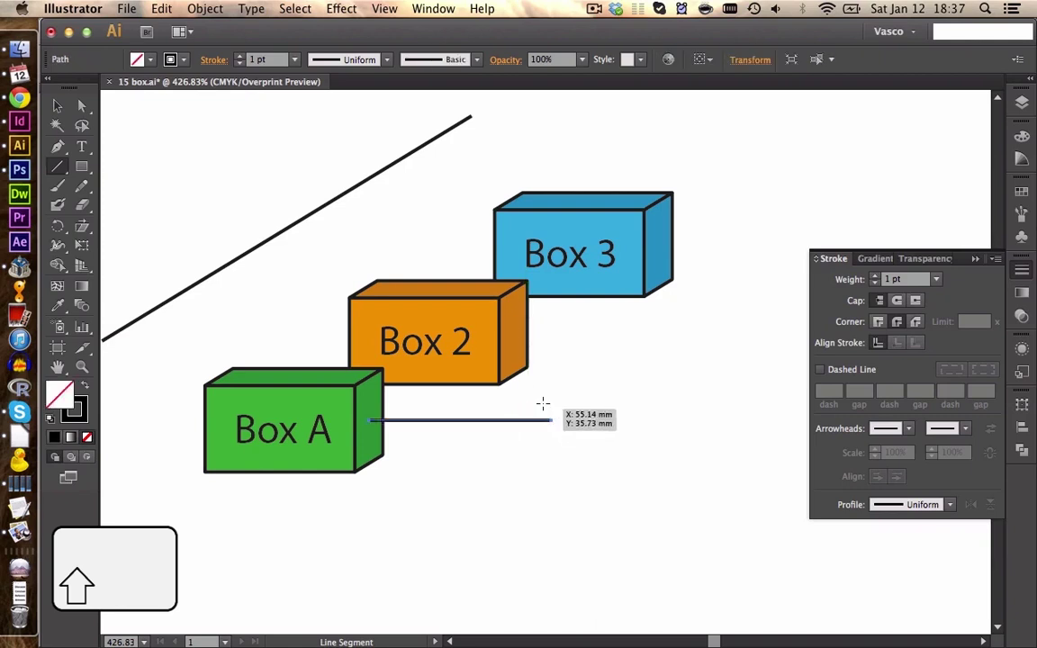
Step: Draw horizontal lines outward from the side faces of Box 2 and Box 3, and a diagonal from Box A's front upper corner to Box 3's rear upper corner
left_click_drag(516, 332, 716, 332)
left_click_drag(660, 243, 833, 244)
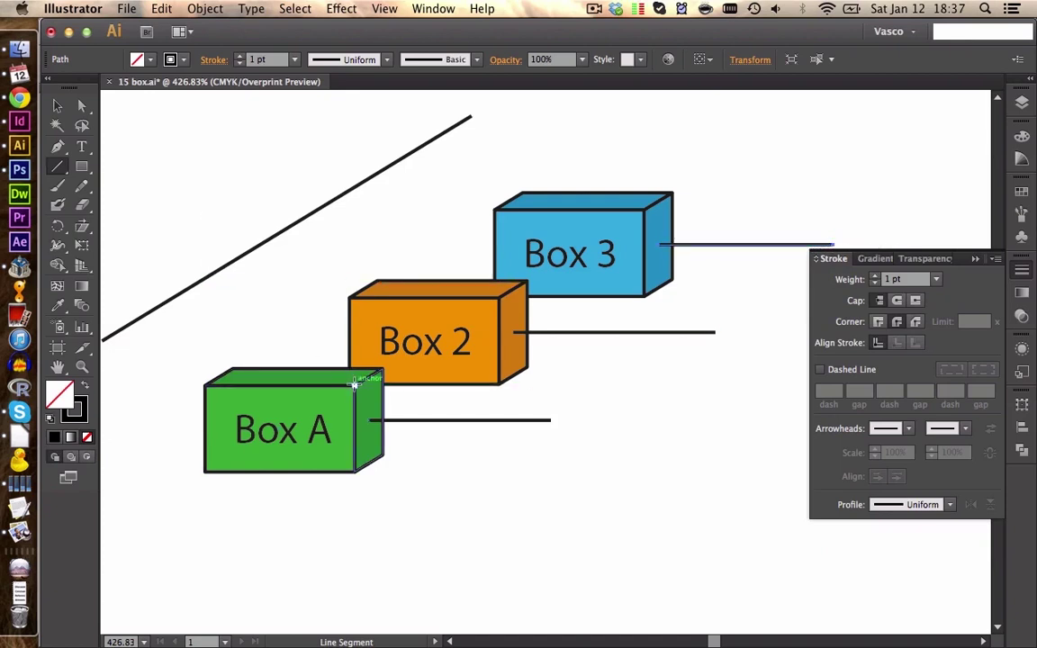
left_click_drag(355, 384, 672, 192)
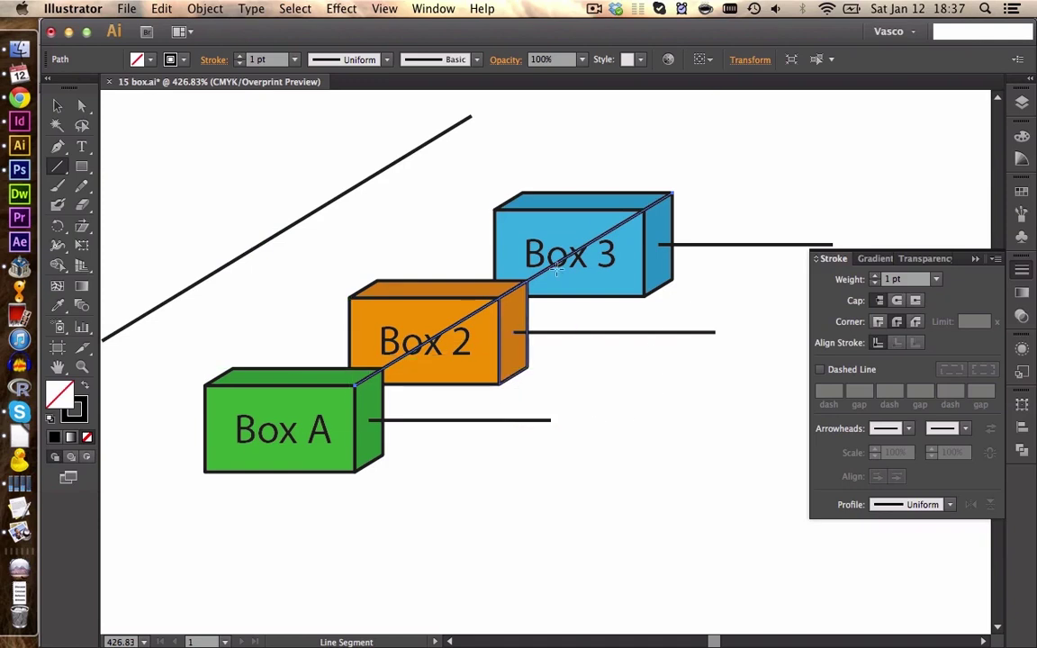
Step: Move the new diagonal line away from the boxes so that it crosses all three horizontal lines near their outer ends
key("v")
mouse_move(514, 283)
left_mouse_down()
mouse_move(563, 303)
mouse_move(720, 319)
mouse_move(703, 331)
mouse_move(738, 334)
left_mouse_up()
mouse_move(616, 403)
left_mouse_down()
mouse_move(562, 423)
mouse_move(573, 398)
left_mouse_up()
left_click(657, 394)
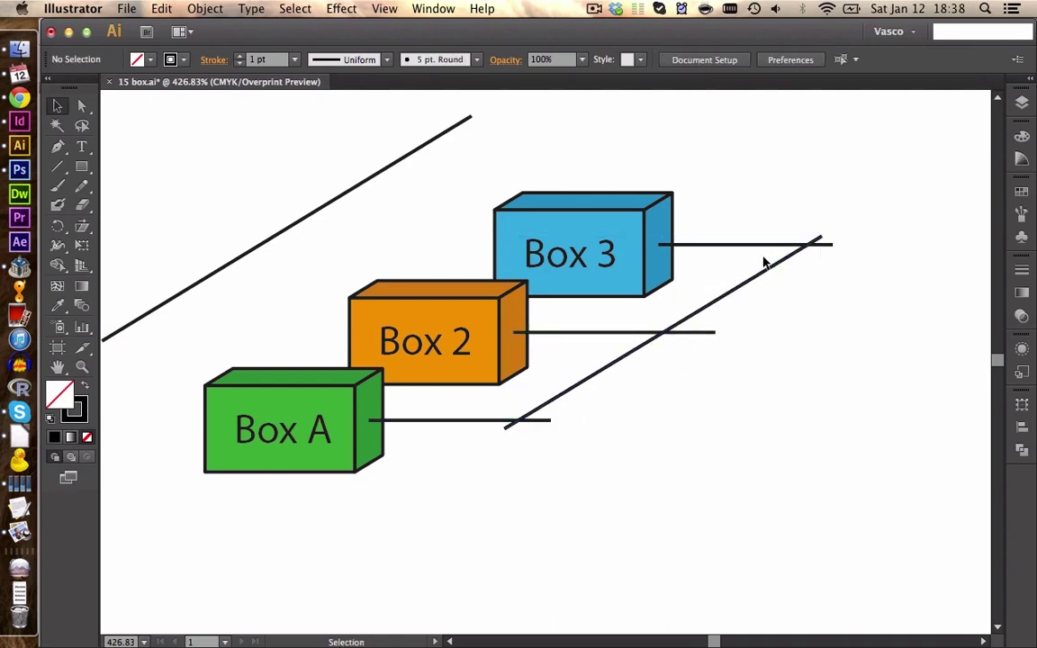
Step: Cut the diagonal line with the Scissors tool where it crosses the horizontal lines of Box A and Box 3
left_click(585, 381)
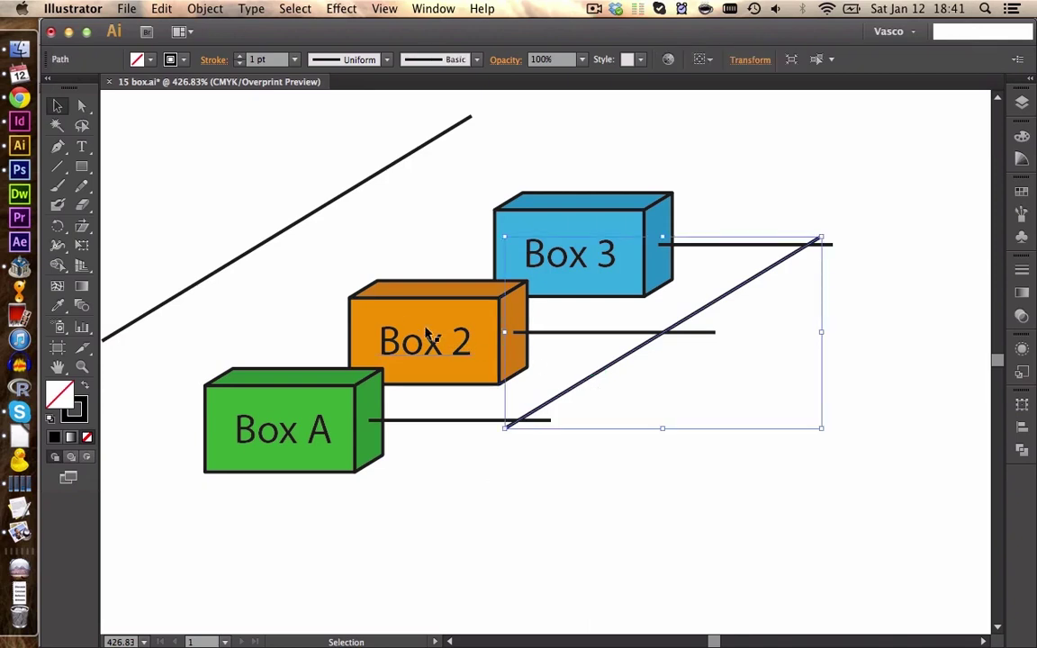
left_click(83, 208)
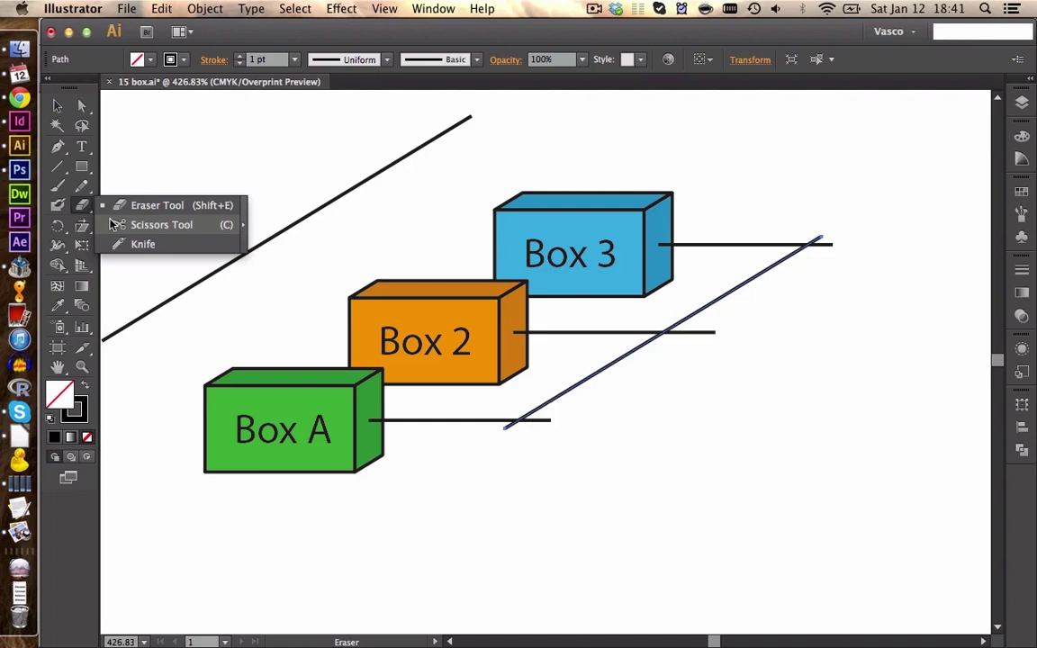
left_click(113, 225)
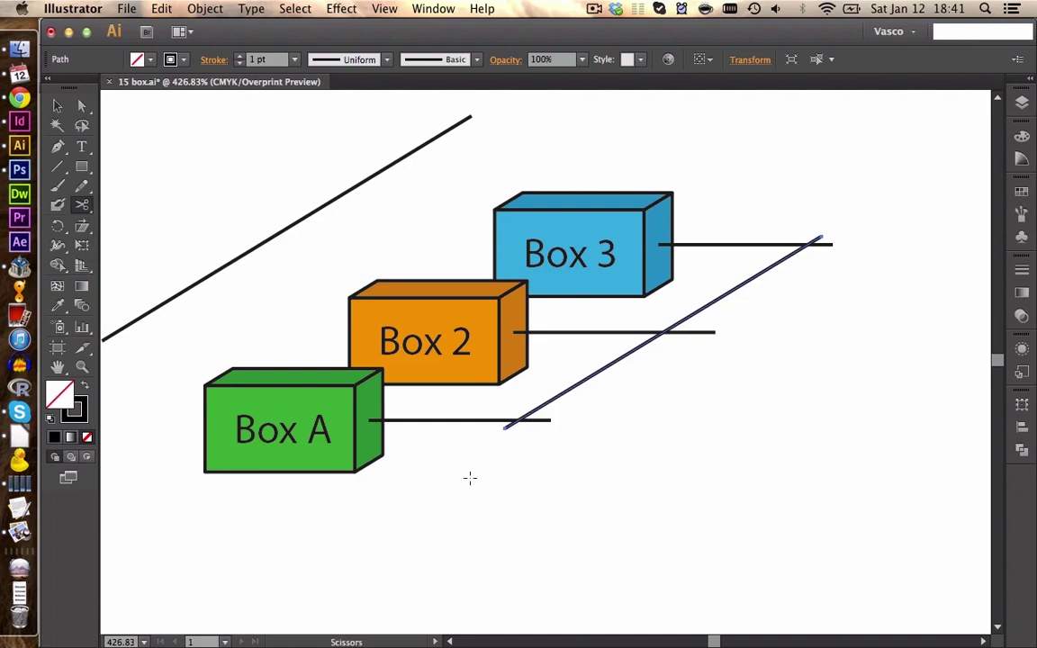
left_click(520, 420)
left_click(519, 421)
left_click(810, 243)
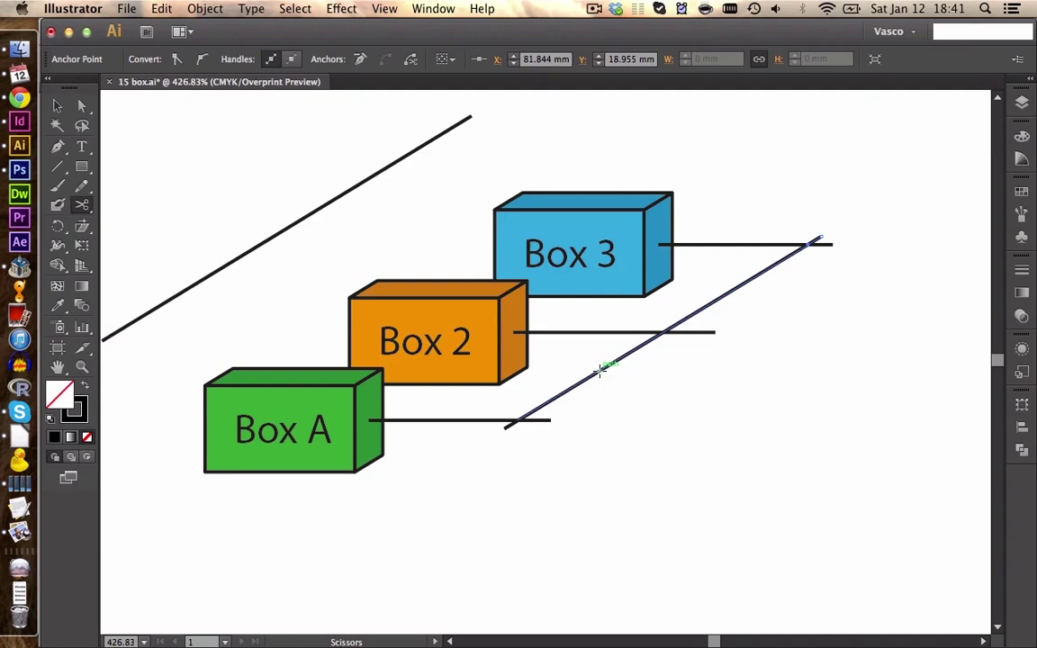
Step: Cut the horizontal lines of Box A and Box 3 with the Scissors tool at their intersections with the diagonal
key("v")
left_click(542, 430)
left_click(537, 422)
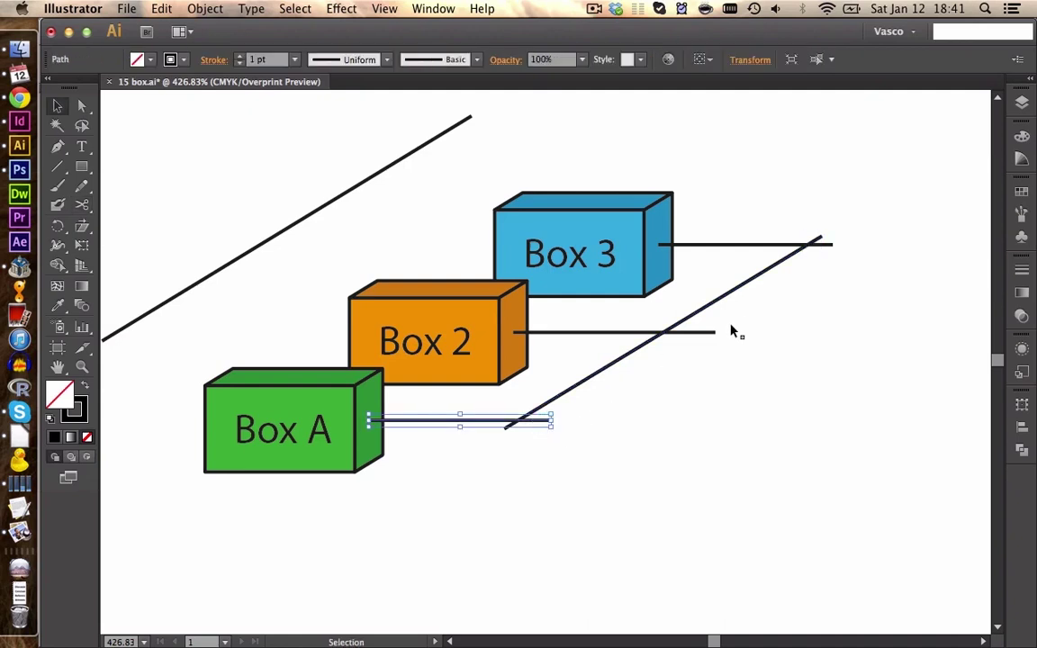
left_click(824, 244, "shift")
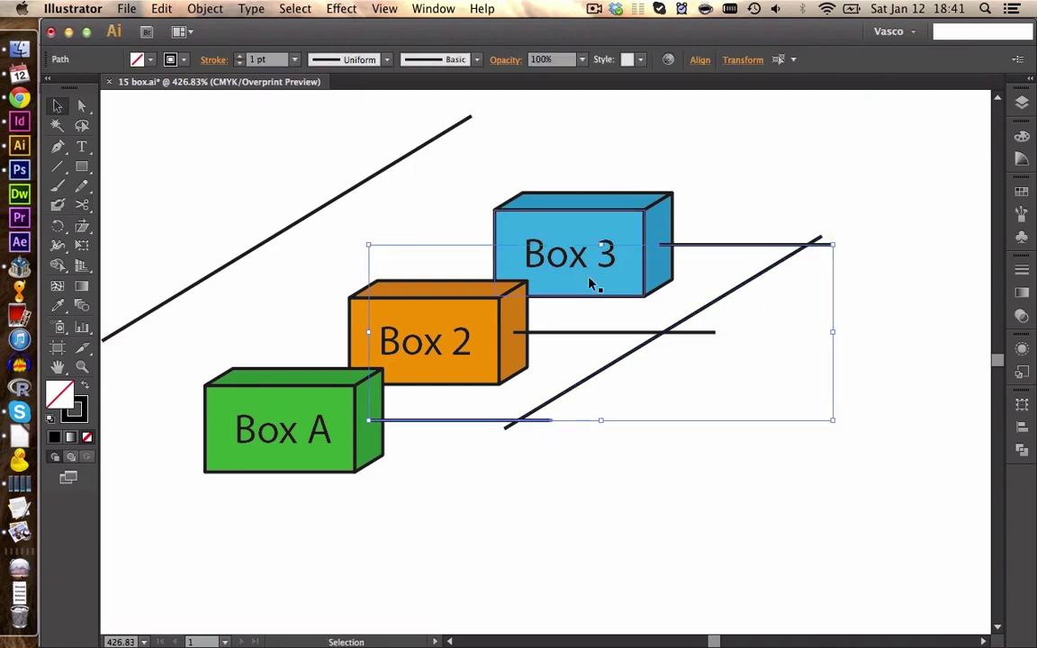
key("c")
left_click(518, 420)
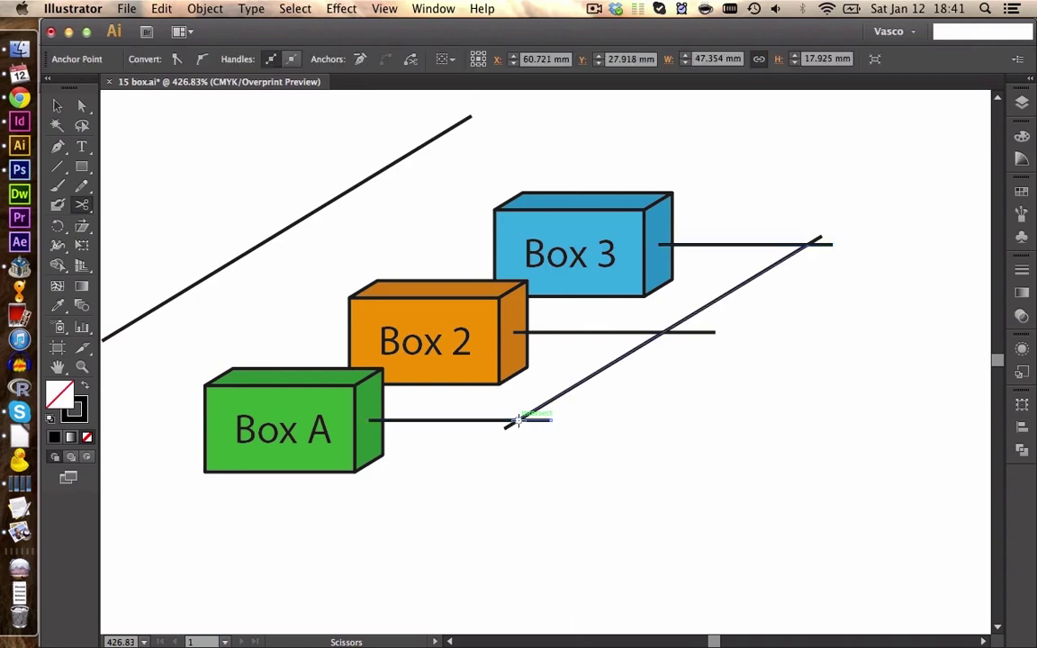
left_click(809, 243)
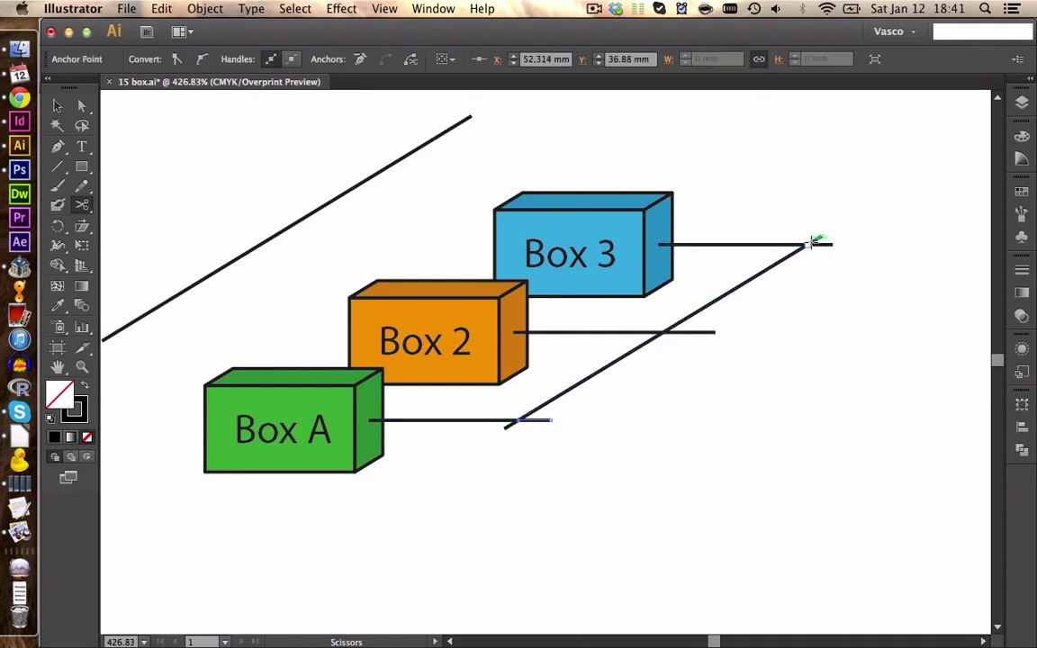
Step: Delete the cut-off line ends that stick out beyond the diagonal's intersections with the Box A and Box 3 lines
key("v")
left_click(515, 439)
left_click_drag(542, 436, 543, 423)
key("Delete")
left_click(533, 421)
key("Delete")
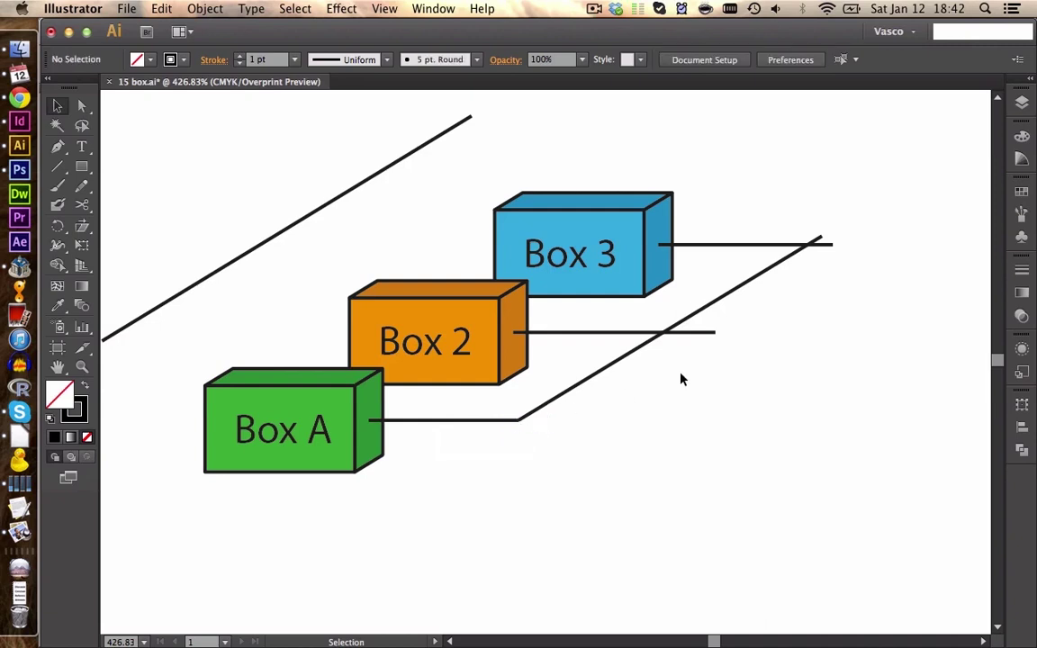
left_click(820, 246)
left_click(816, 244)
key("Delete")
Step: Join the end points at both corners so the Box A line, the diagonal and the Box 3 line form one path
key("a")
left_click_drag(539, 474, 501, 407)
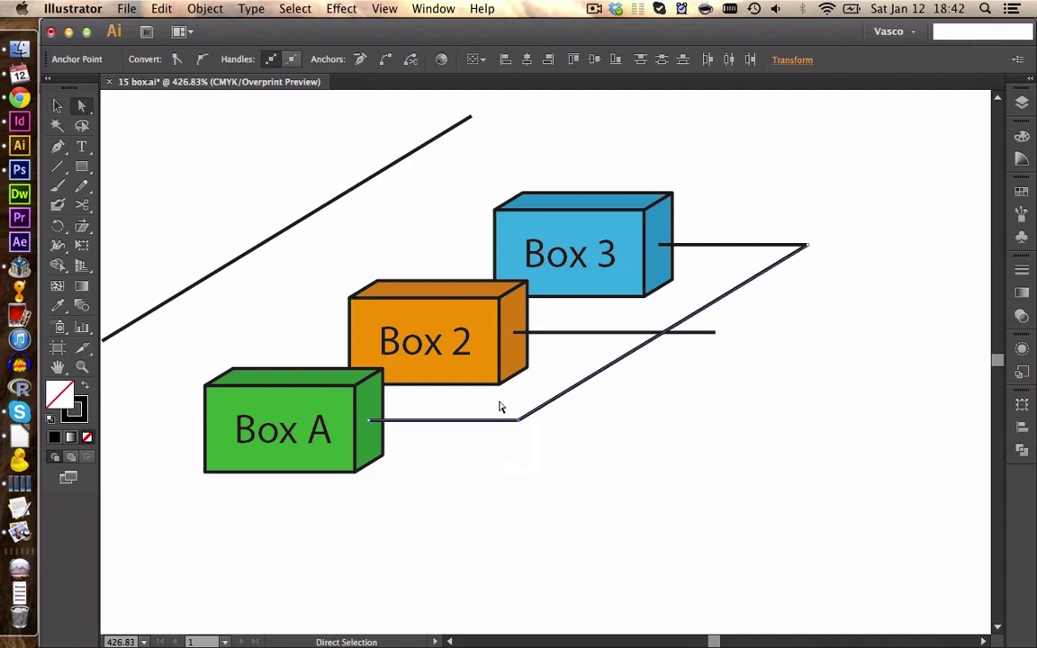
left_click(390, 63)
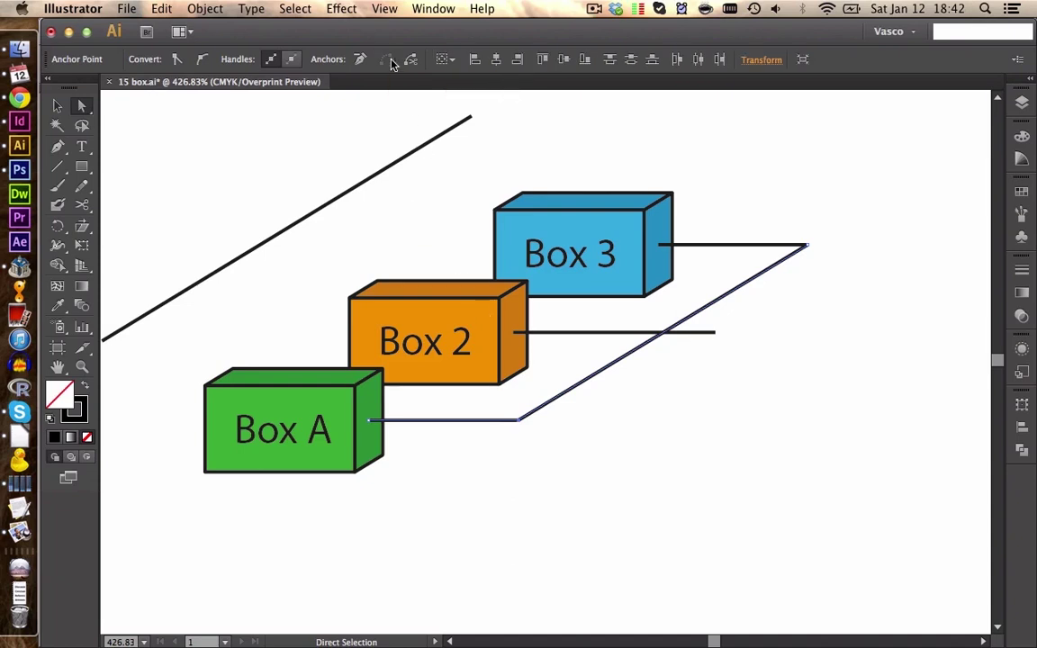
left_click(790, 215)
left_click_drag(790, 213, 833, 264)
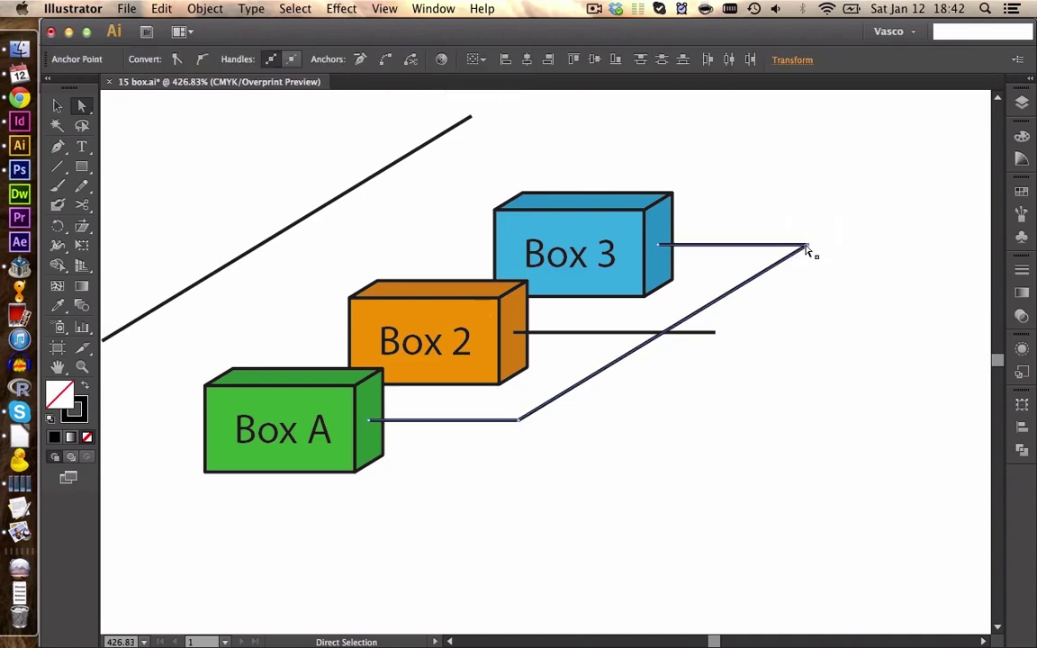
left_click(384, 63)
left_click(913, 361)
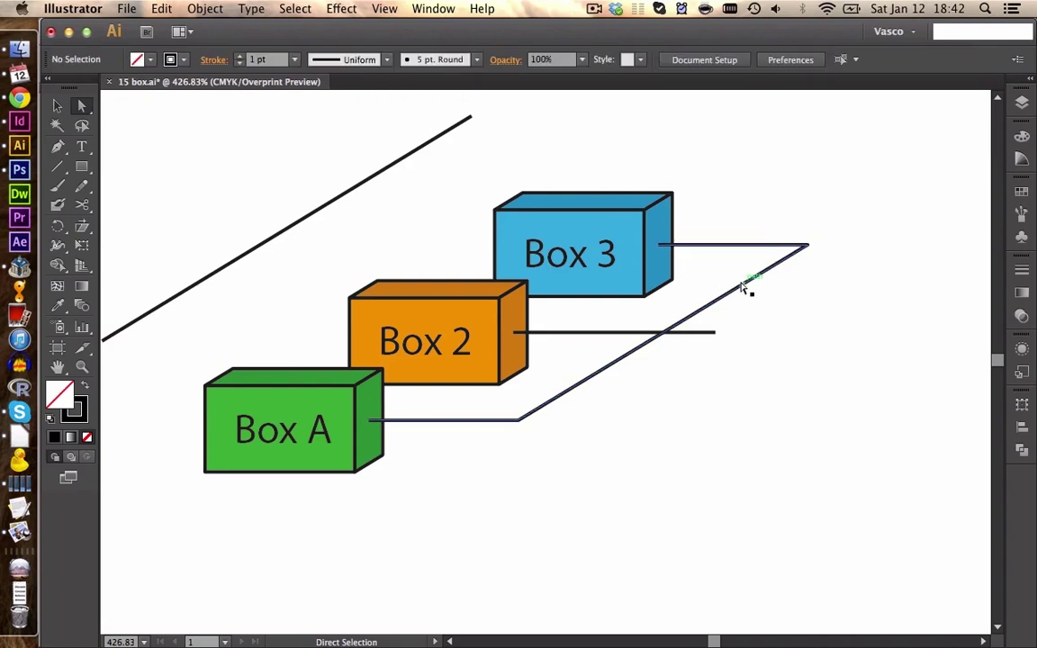
left_click(748, 284)
left_click(787, 314)
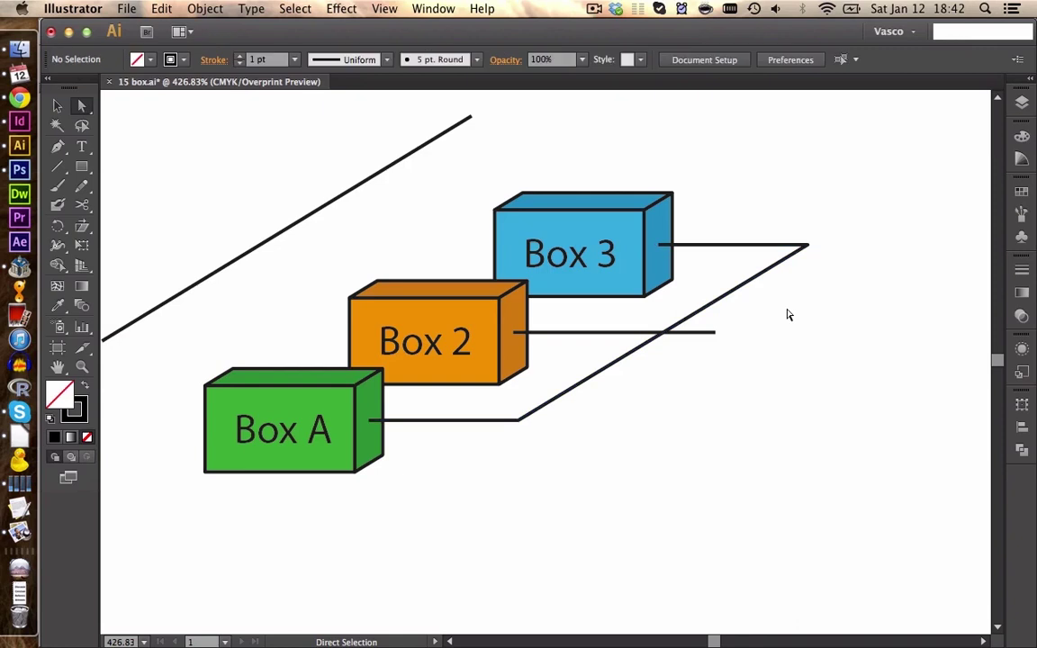
Step: Extend the outer end of Box 2's horizontal line well past the angled connector's far corner
left_click_drag(788, 315, 706, 339)
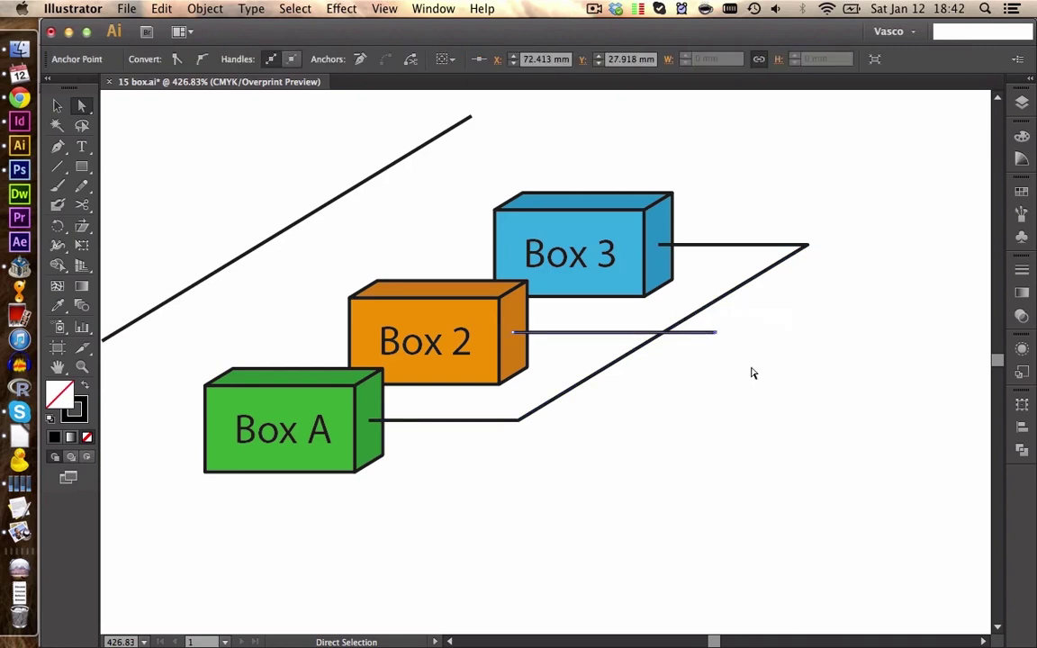
key("shift+Right")
key("shift+Right")
key("shift+Right")
key("shift+Right")
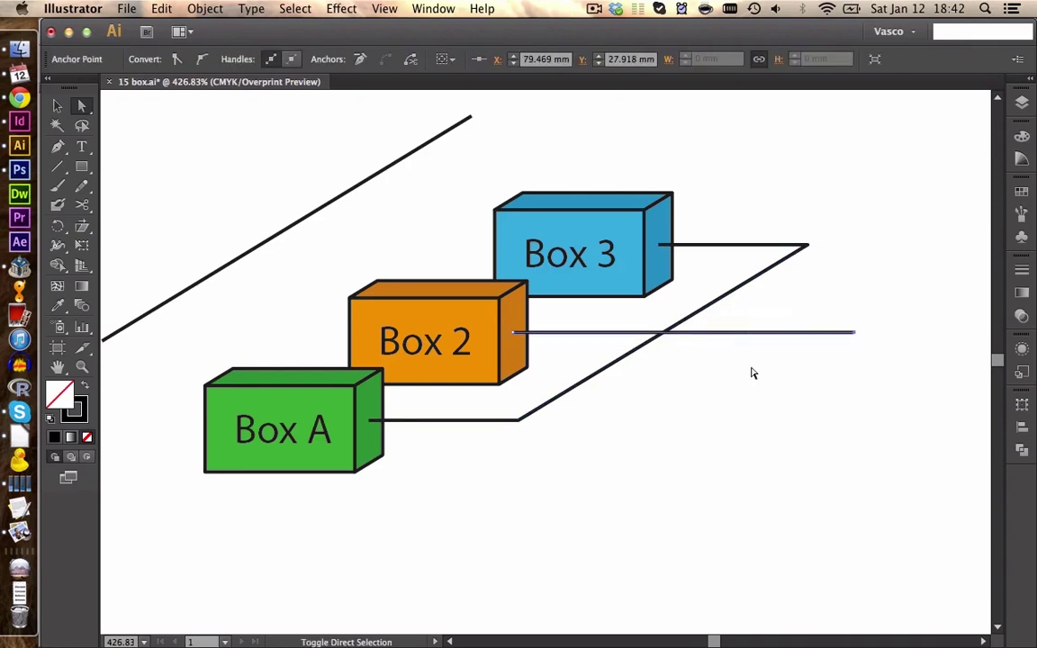
left_click(753, 373)
Step: Apply the round Arrow 21 arrowhead to the start of both the angled connector and Box 2's horizontal line
key("v")
left_click_drag(678, 378, 648, 322)
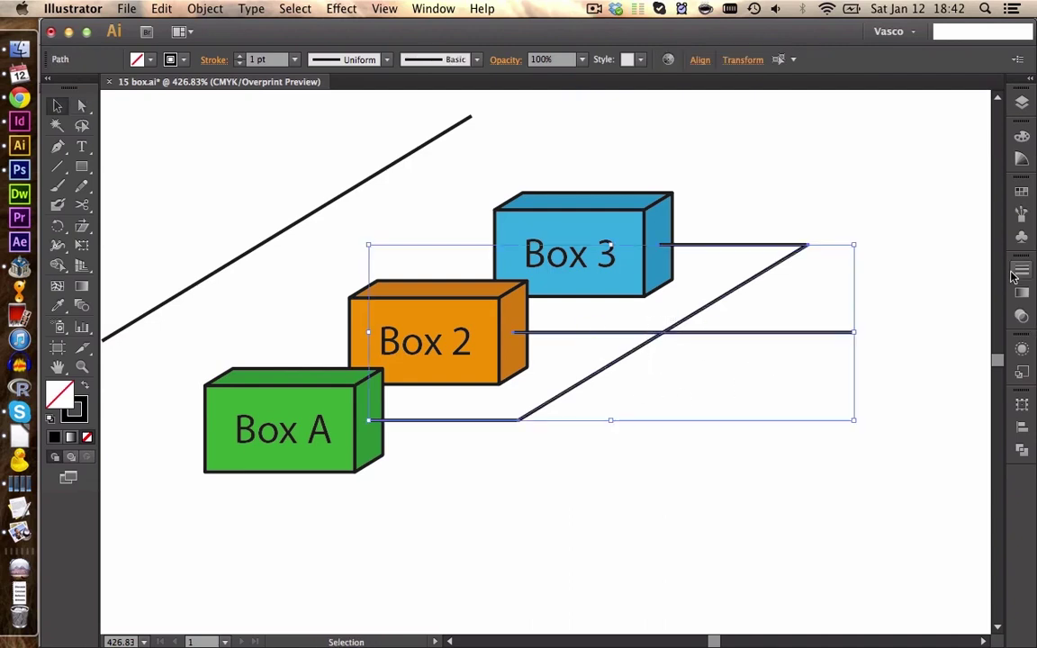
key("super+F10")
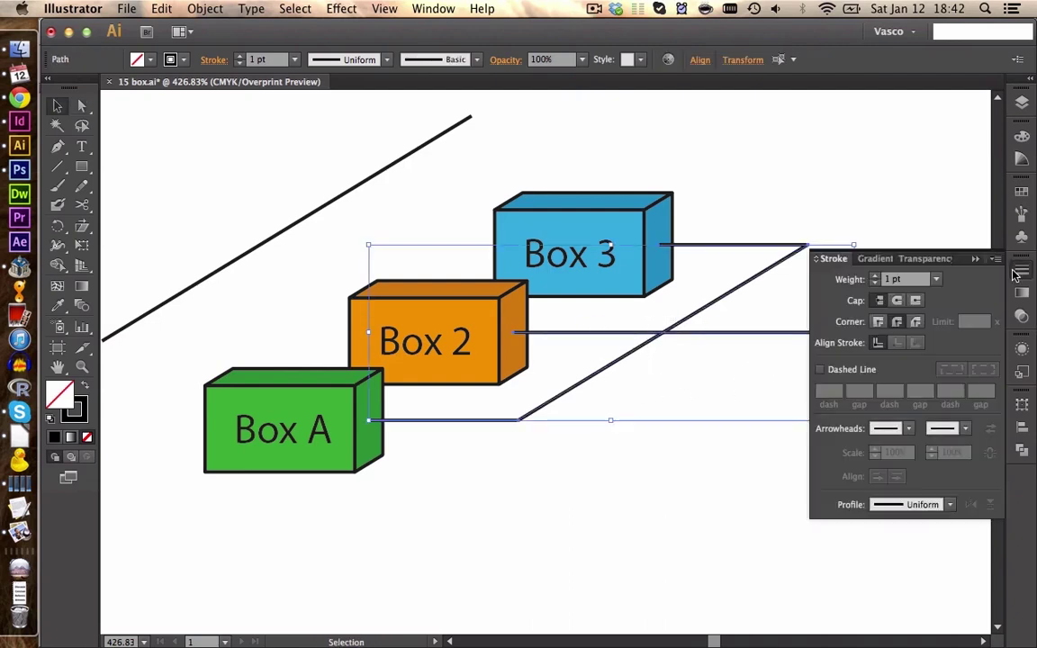
left_click(907, 429)
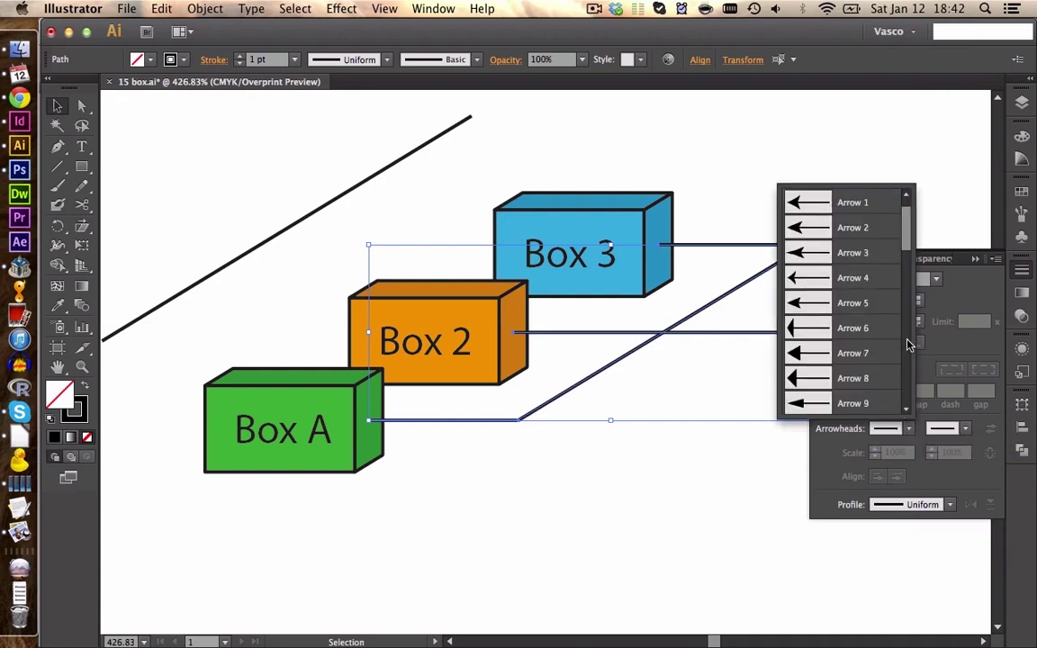
scroll(908, 345, "down", 5)
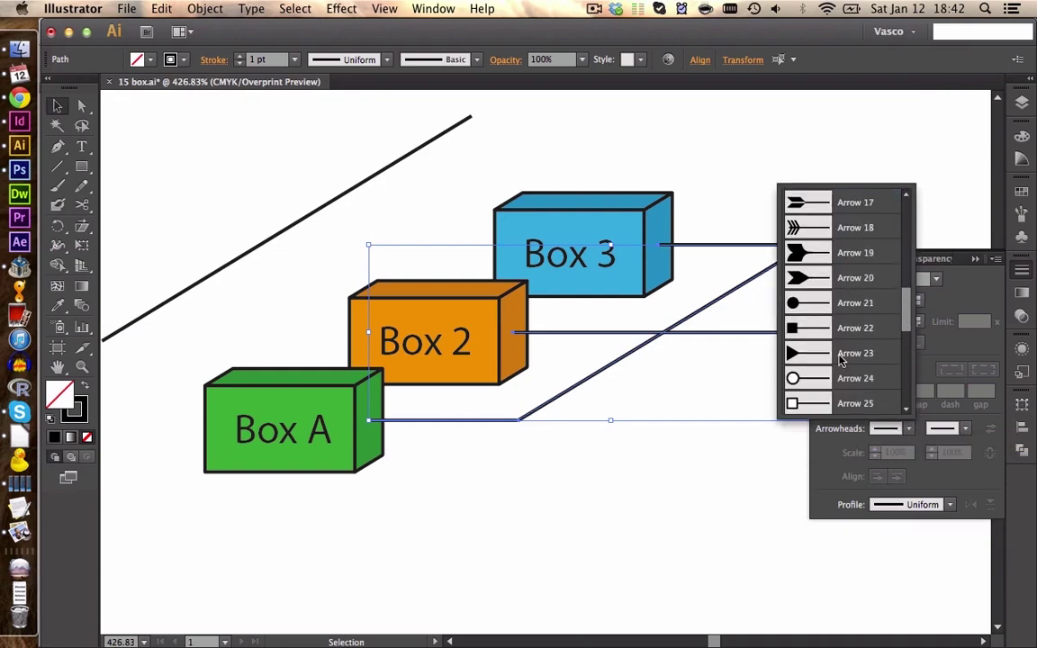
left_click(842, 303)
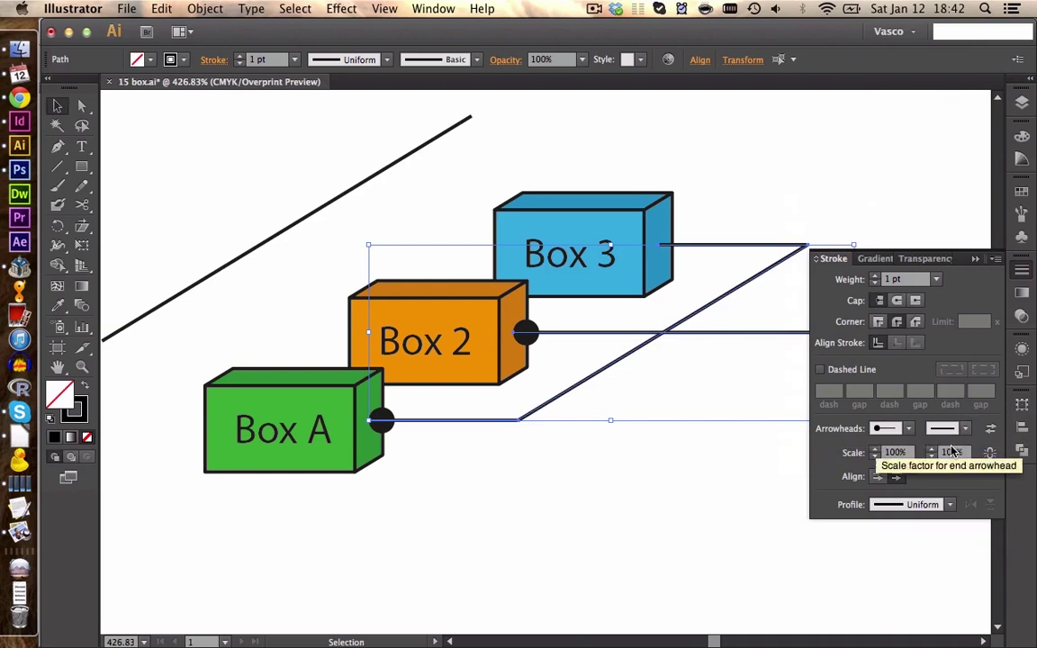
Step: Scale the start arrowheads of both lines to 40% and align them to extend beyond the end of the path
left_click(894, 452)
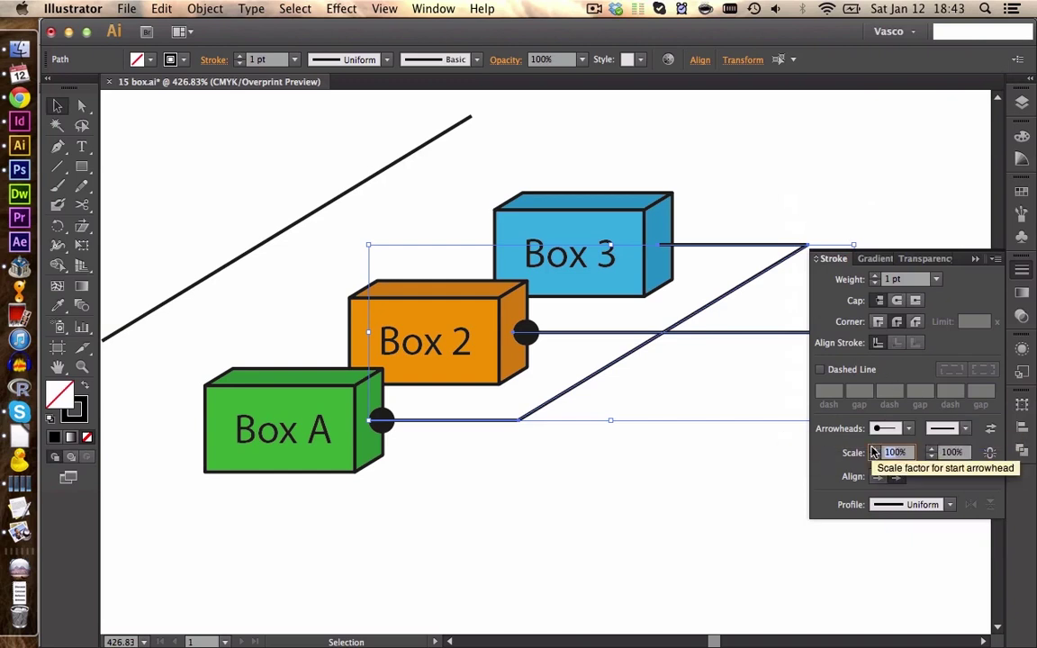
type("40%")
key("Return")
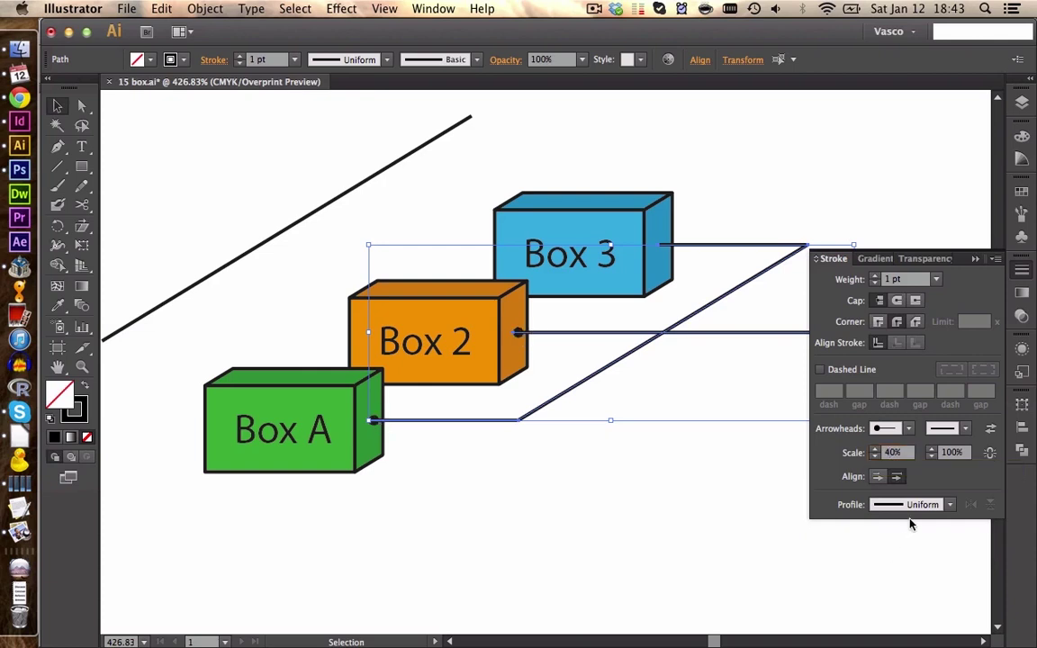
left_click(878, 481)
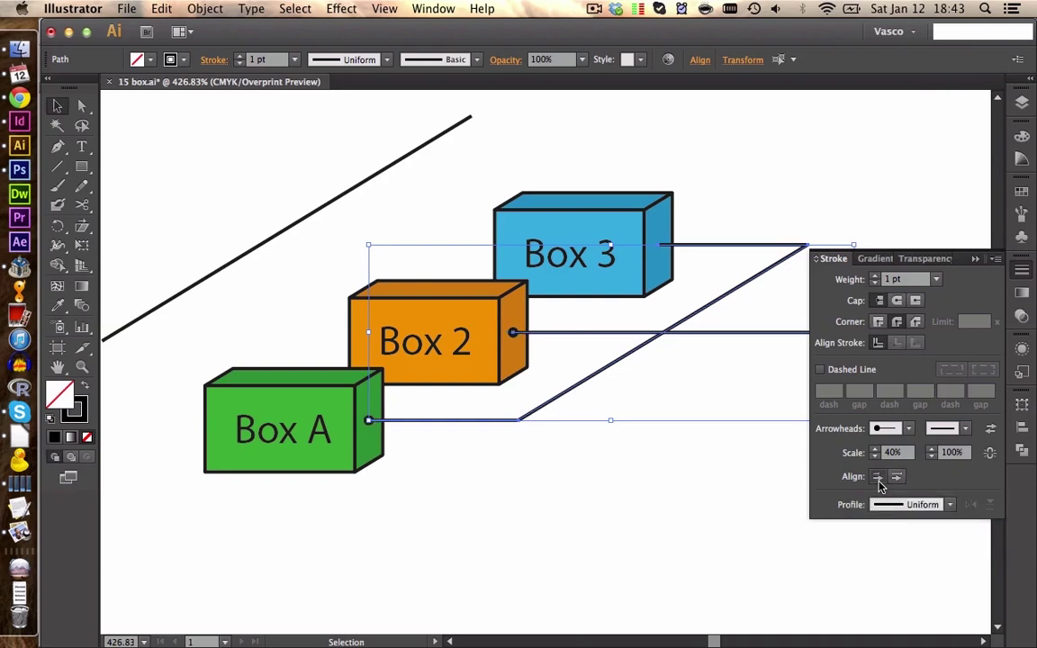
Step: Add a solid round end arrowhead scaled to 40% to the angled connector at Box 3
left_click(710, 219)
left_click(730, 244)
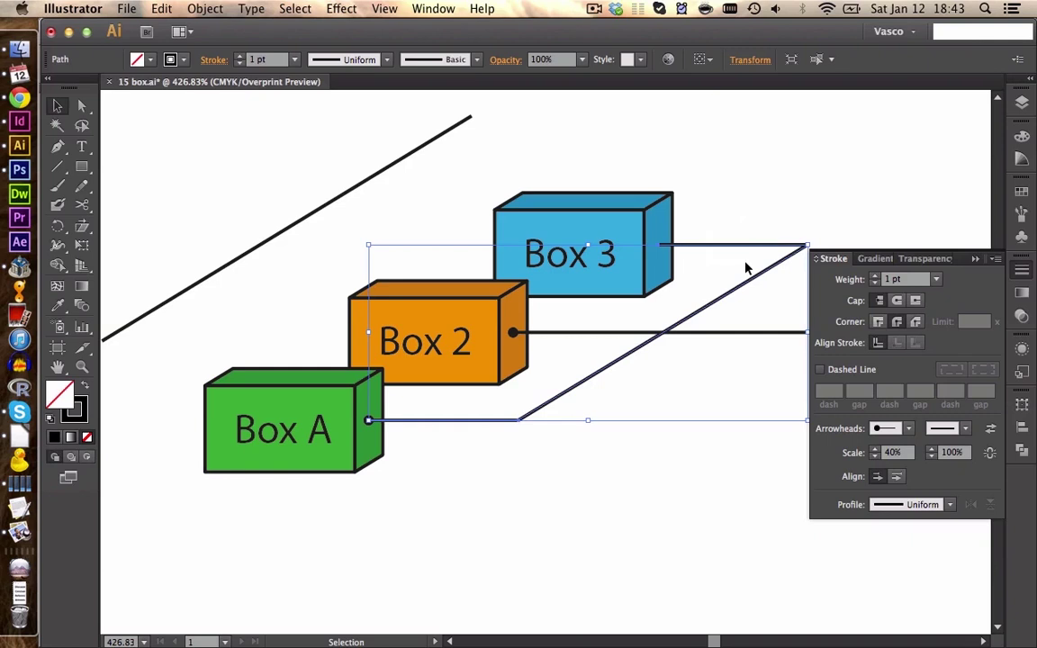
left_click(965, 428)
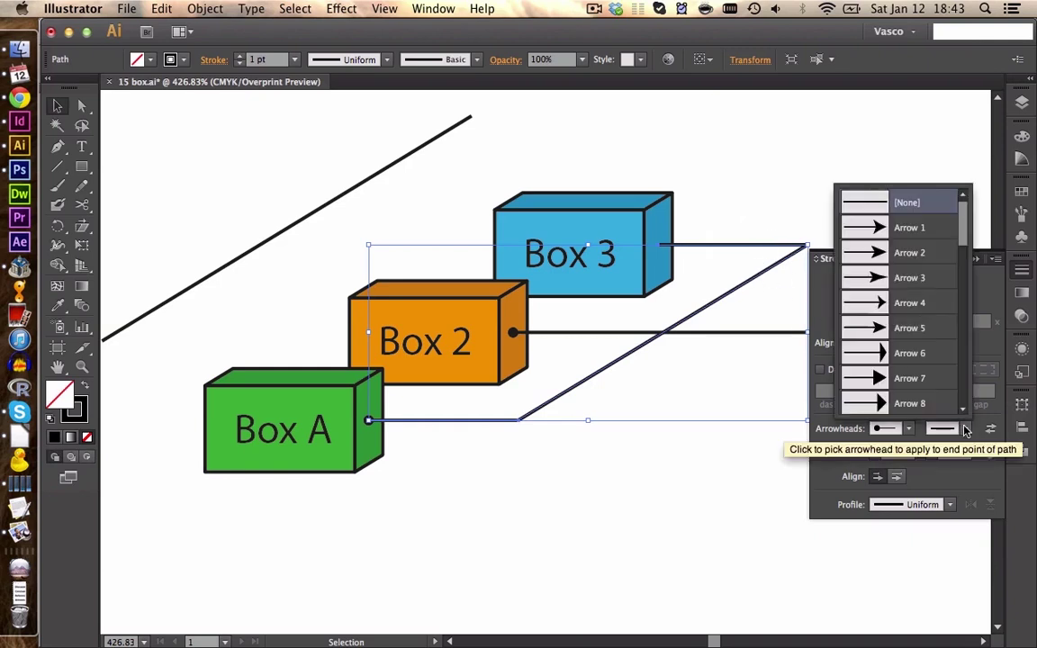
left_click_drag(953, 229, 952, 303)
left_click(900, 303)
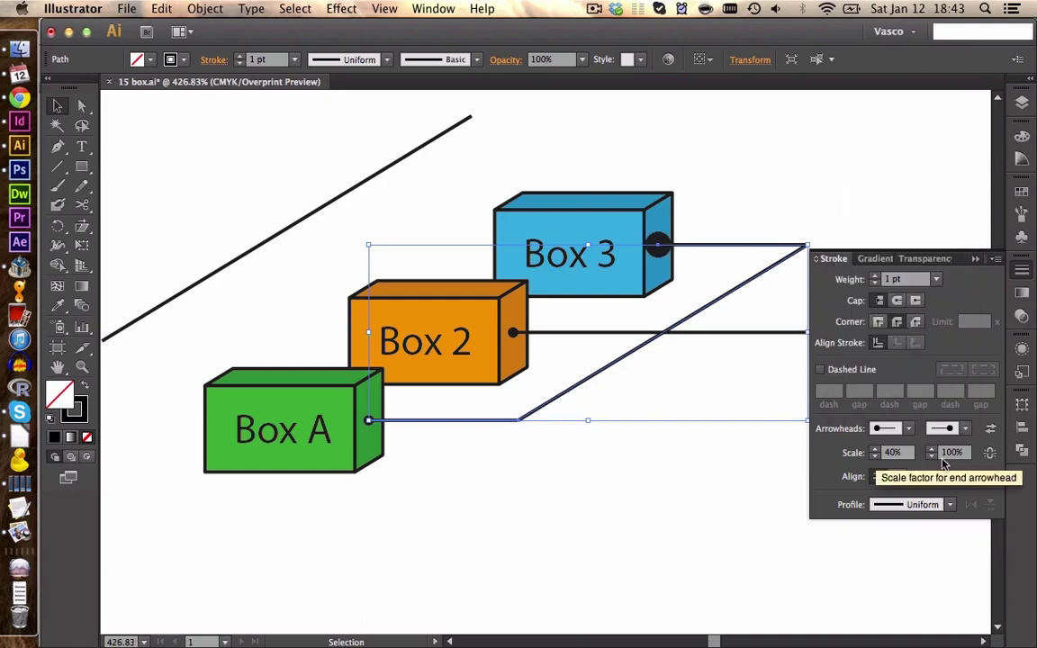
type("40")
key("Return")
left_click(738, 455)
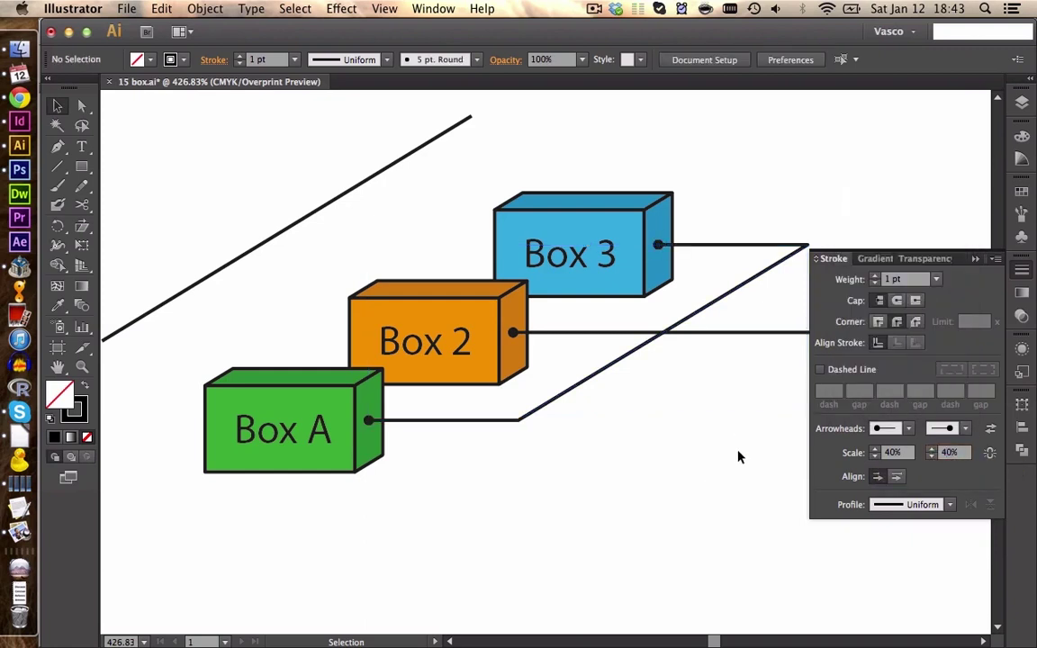
Step: Add a solid triangular end arrowhead scaled to 60% to the outer end of Box 2's horizontal line
left_click_drag(711, 642, 717, 641)
left_click(539, 332)
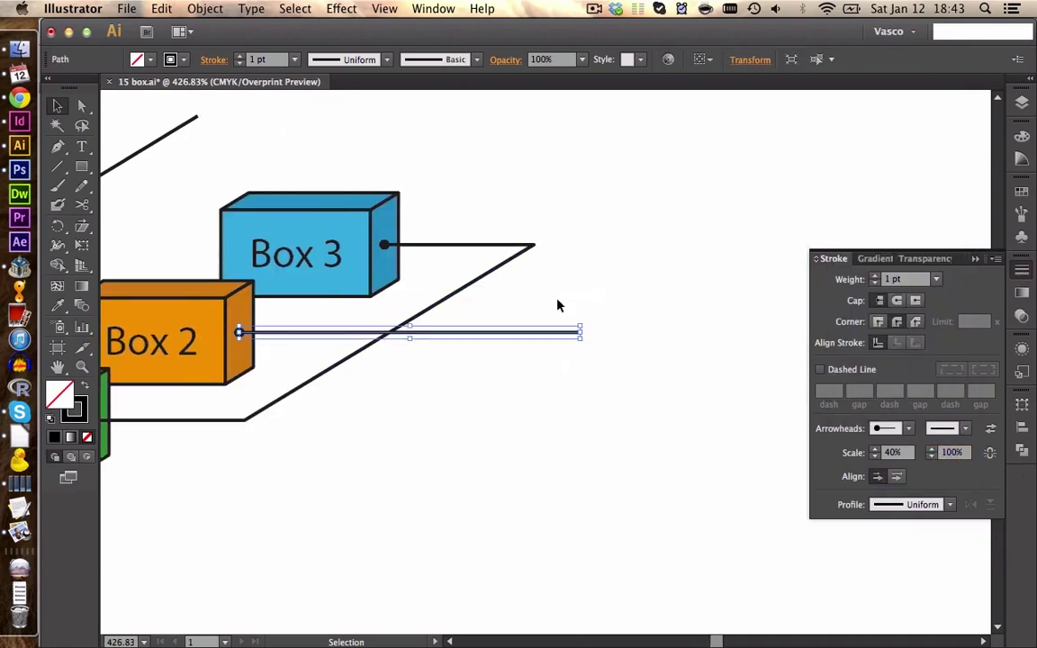
left_click(945, 429)
scroll(869, 304, "down", 3)
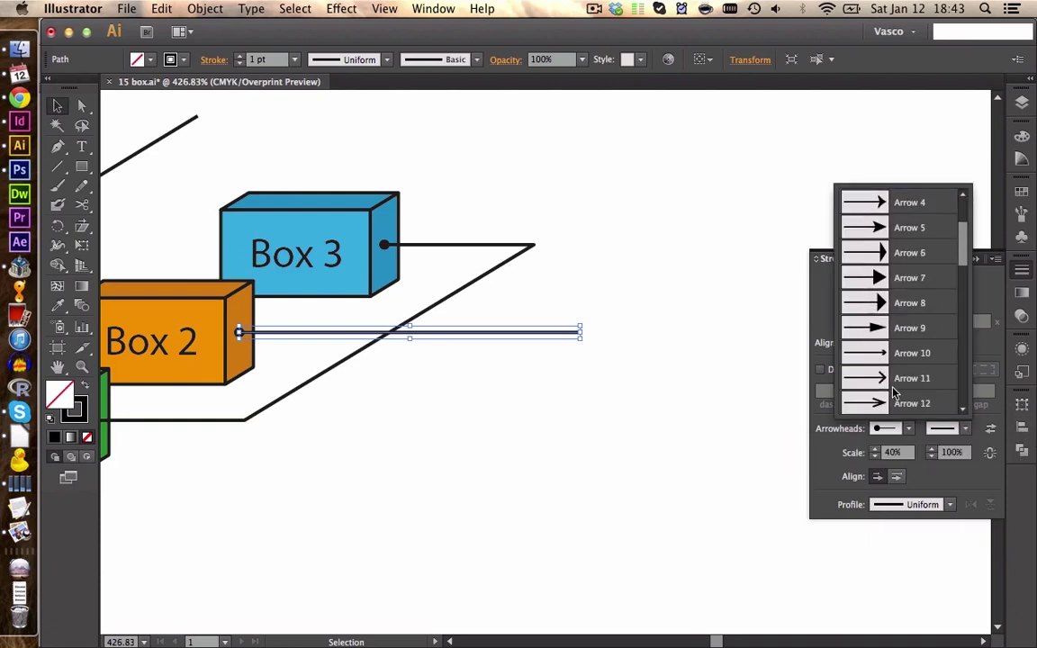
left_click(900, 253)
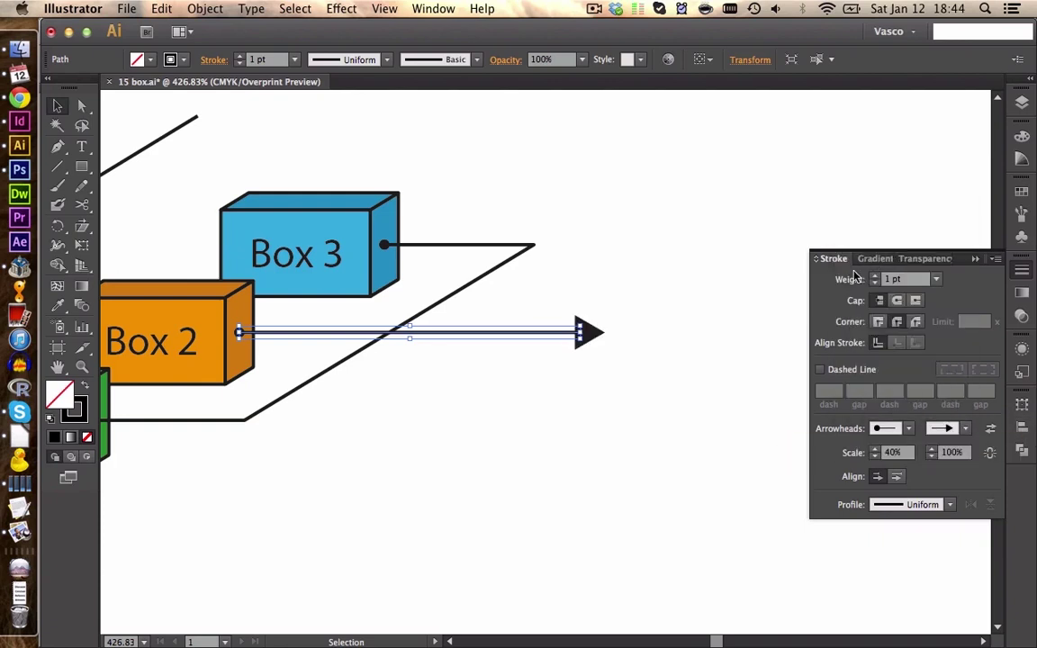
left_click(949, 452)
type("60")
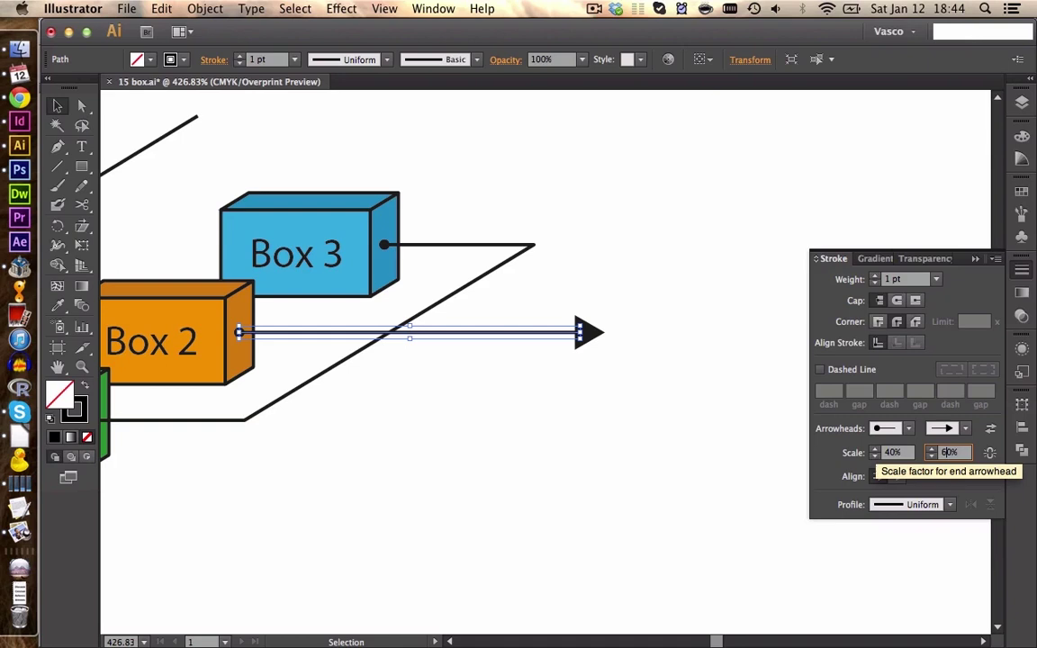
key("Return")
left_click(429, 138)
Step: Fit all artwork in the window, add the text "=)" beyond the arrow's tip, and enlarge and rotate it into a tilted smiley
left_click(384, 8)
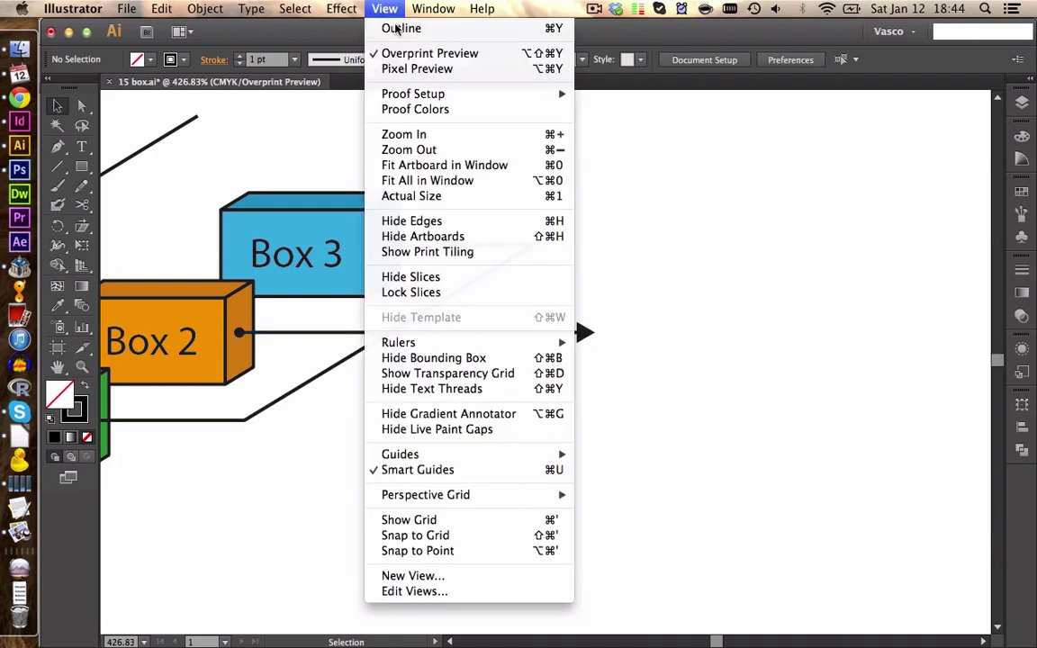
left_click(455, 181)
key("t")
left_click(588, 238)
type("=)")
key("Escape")
mouse_move(597, 247)
left_mouse_down()
mouse_move(599, 280)
mouse_move(613, 257)
left_mouse_up()
left_click_drag(648, 213, 650, 272)
left_click(646, 326)
Step: Delete the diagonal guide line above and to the left of the boxes
left_click(270, 195)
key("Delete")
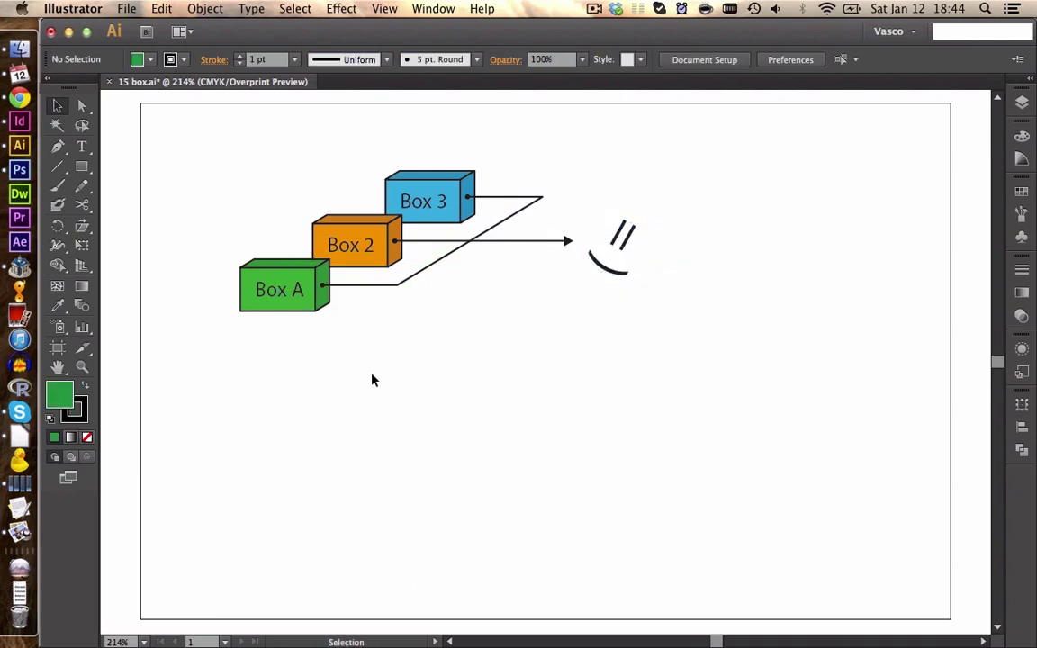